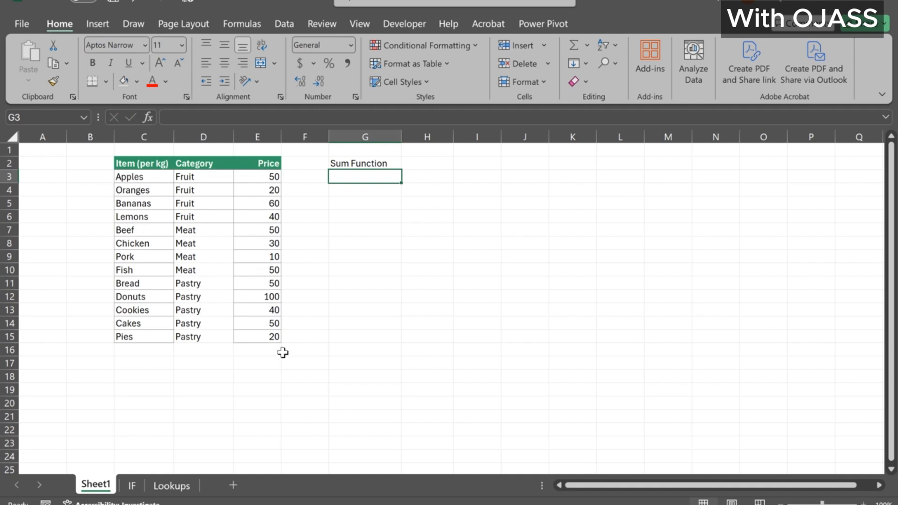
Step: Label cell G4 as "Total Price" under the Sum Function heading
left_click(358, 189)
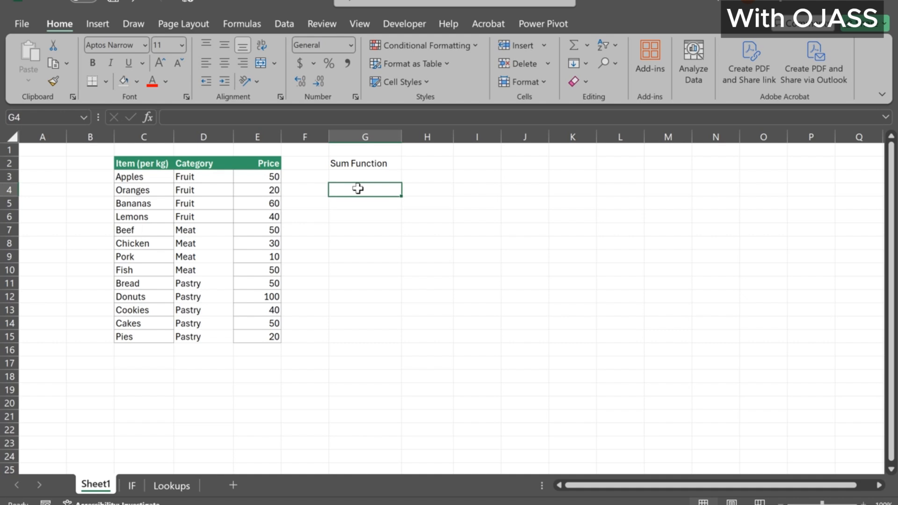
type("Total")
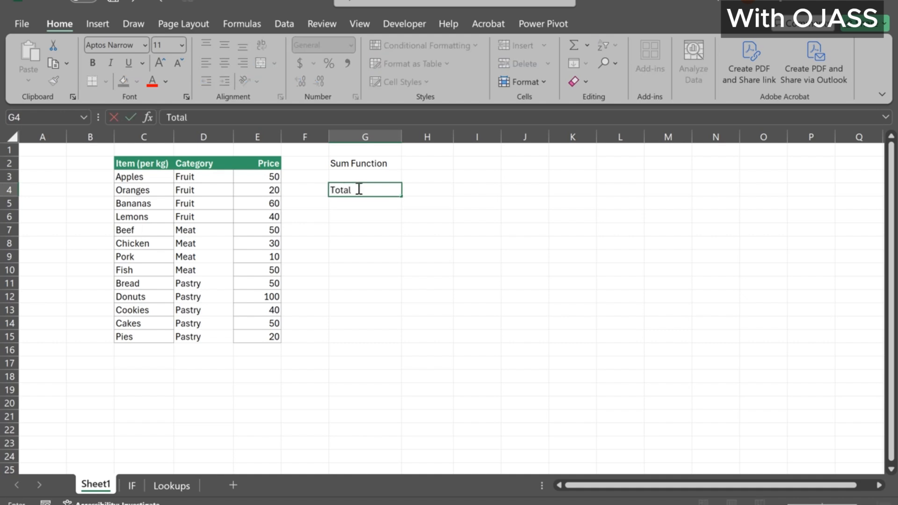
type(" Price")
left_click(443, 243)
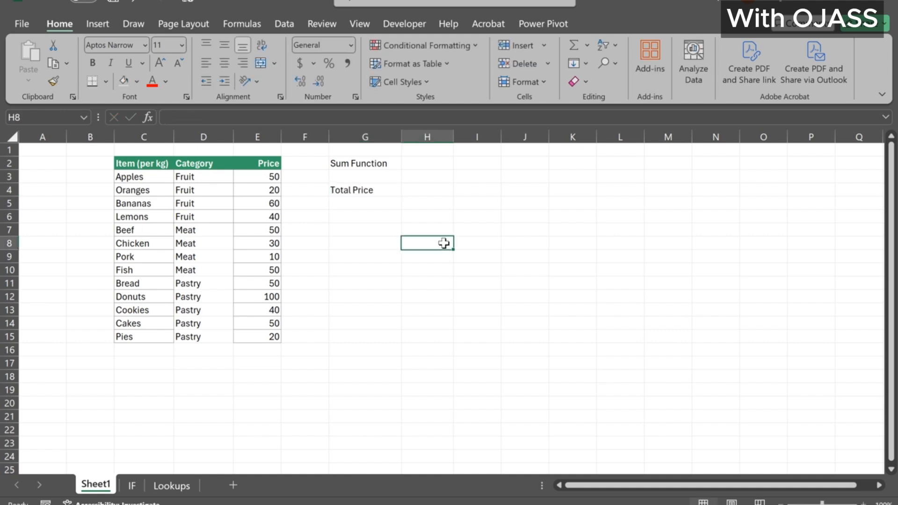
Step: Calculate the total price in cell H4 with the formula =SUM(E3:E15)
left_click(421, 192)
type("=")
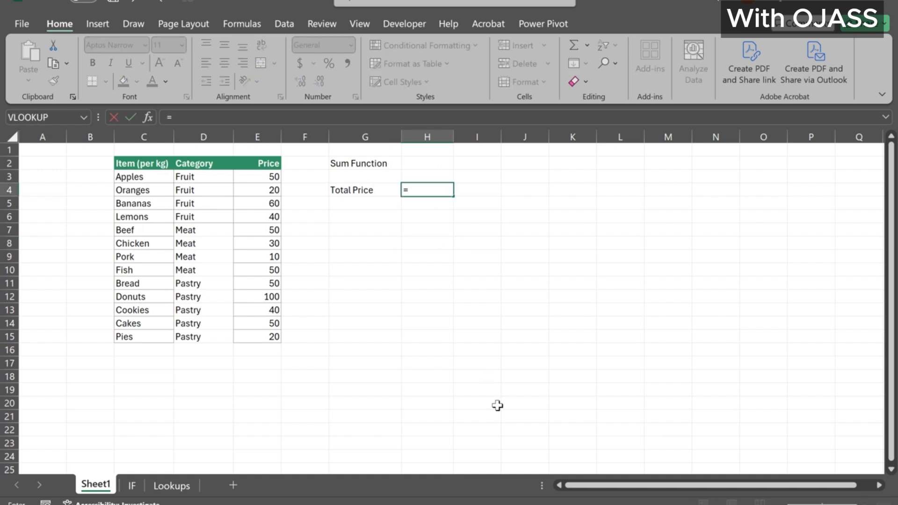
type("sum")
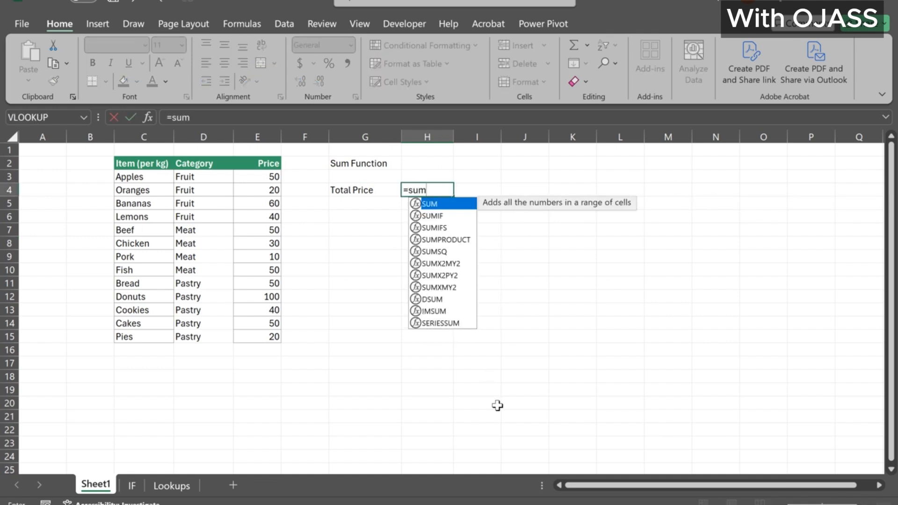
key("Tab")
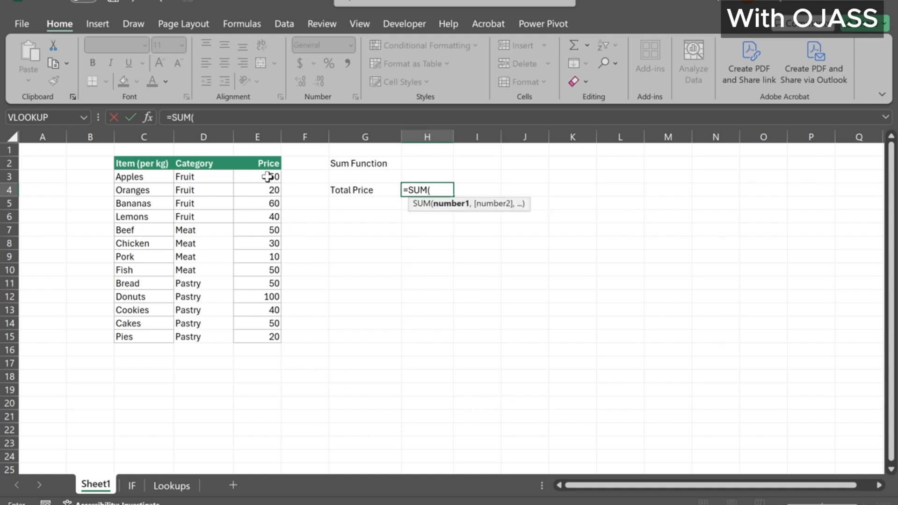
left_click_drag(270, 177, 262, 335)
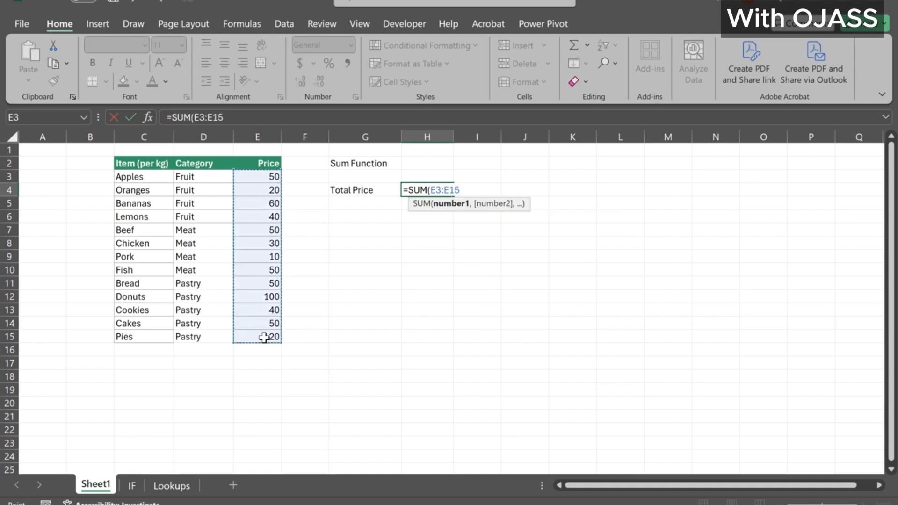
type(")")
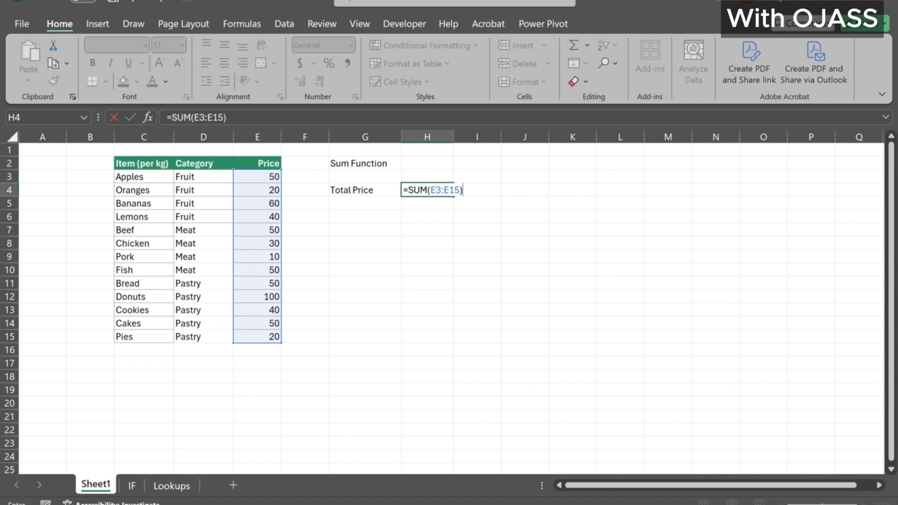
key("Return")
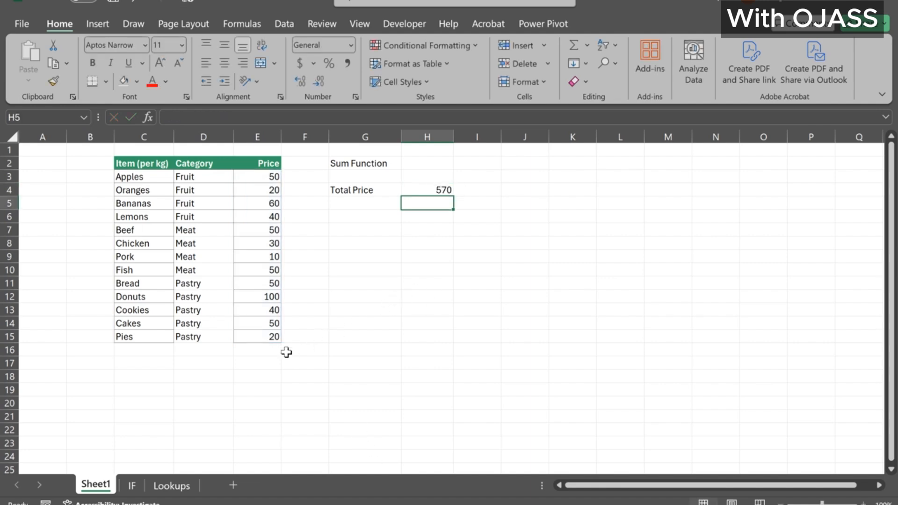
Step: Total the Price column in cell E16 with AutoSum and clear that total from the cell
left_click(264, 351)
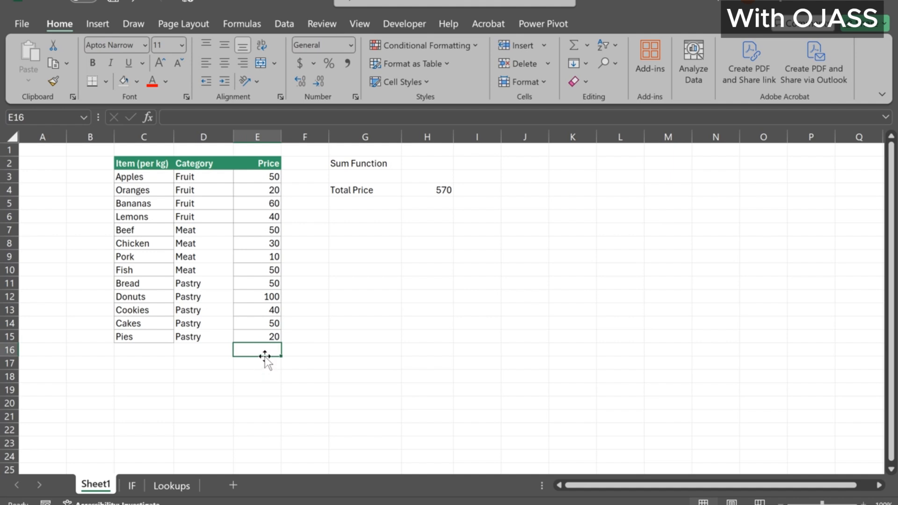
left_click(574, 44)
key("Return")
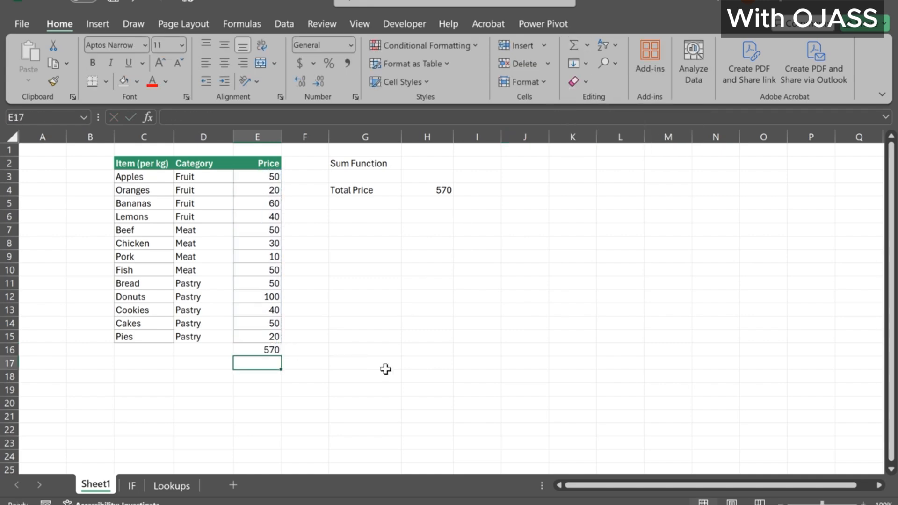
left_click(272, 351)
key("BackSpace")
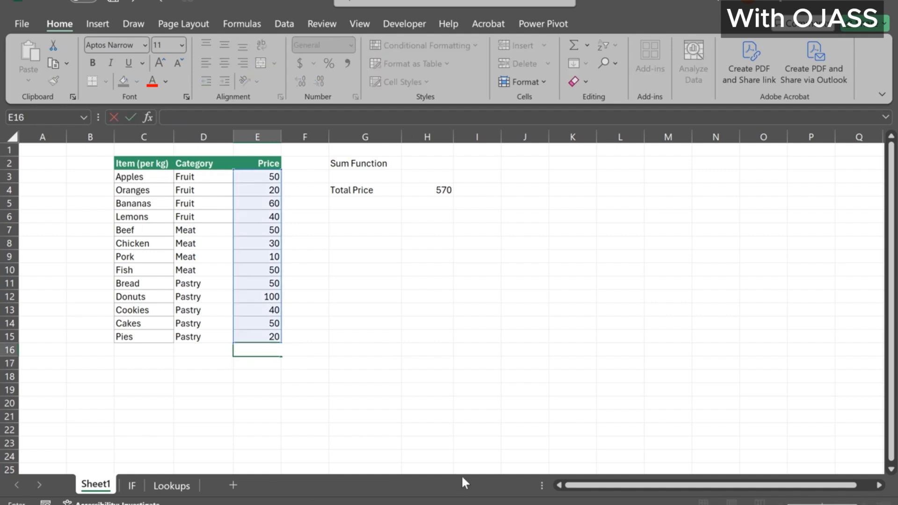
left_click(416, 432)
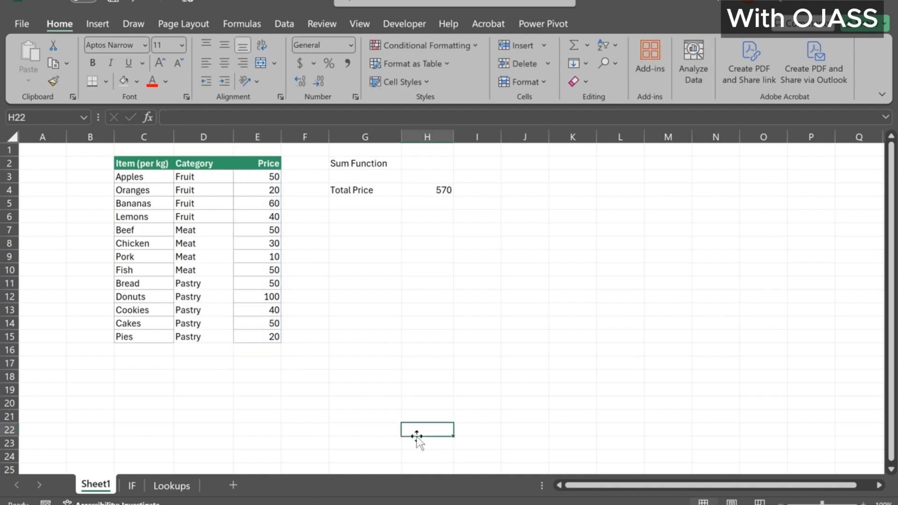
Step: Insert the automatic sum =SUM(E3:E15) in cell E16 once more and delete it again
left_click(265, 352)
key("alt+equal")
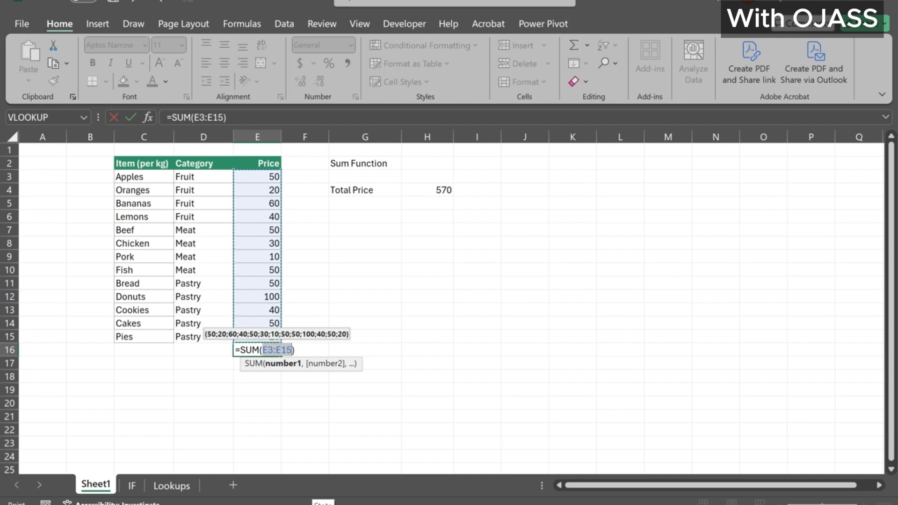
key("Return")
left_click(265, 353)
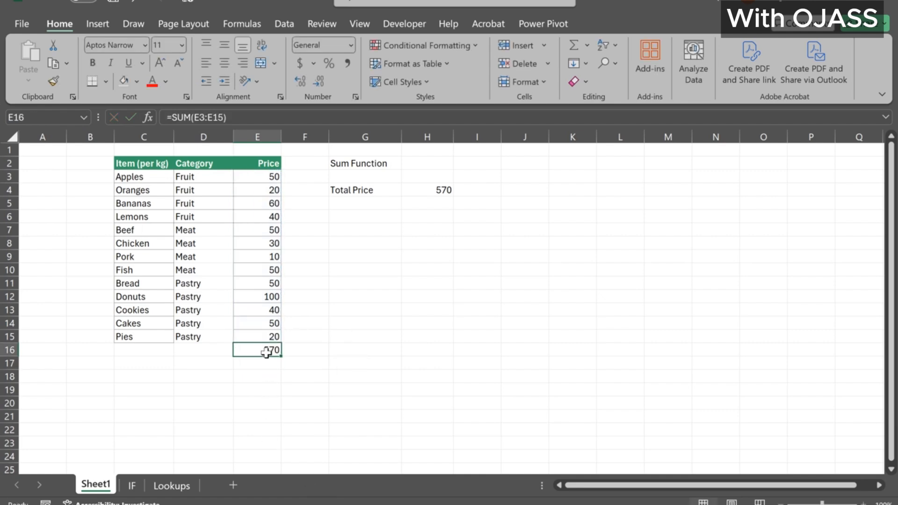
key("BackSpace")
left_click(439, 351)
Step: Enter the heading "Average function" in cell G6 and the label "Average price" in cell G8
left_click(346, 216)
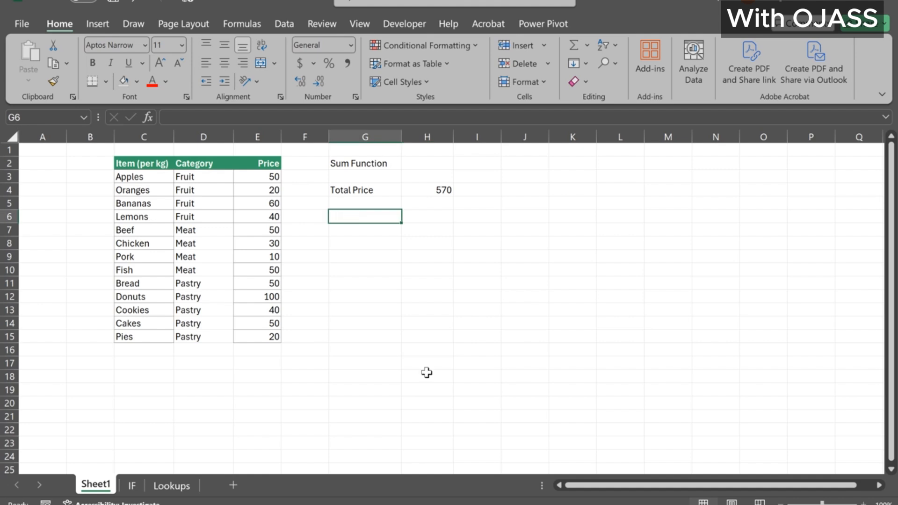
type("Average function")
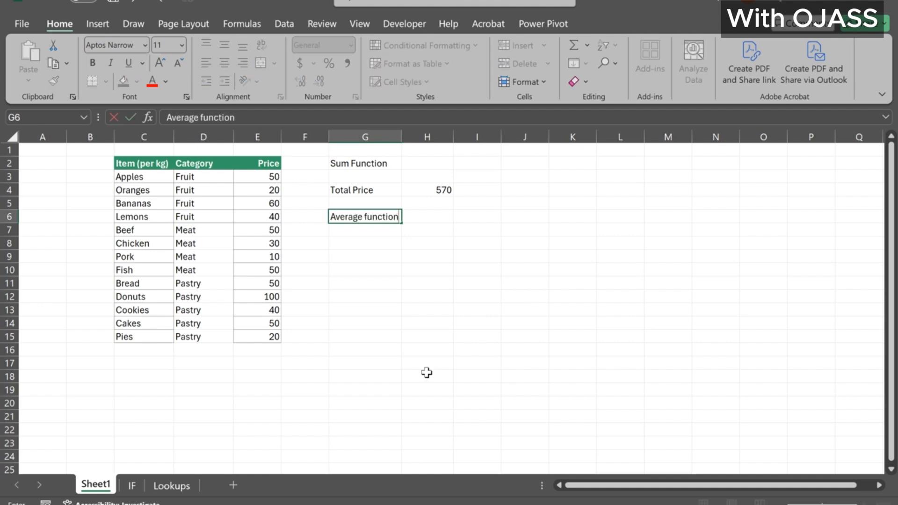
key("Return")
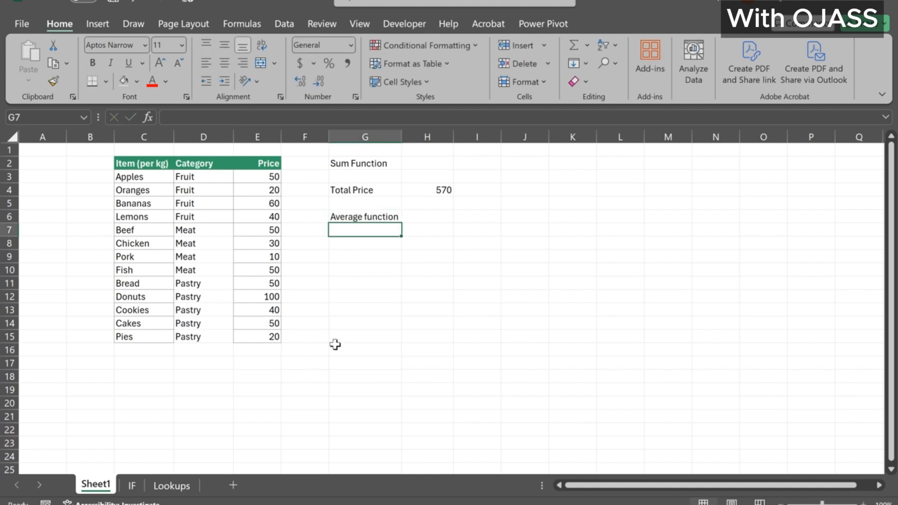
left_click(349, 244)
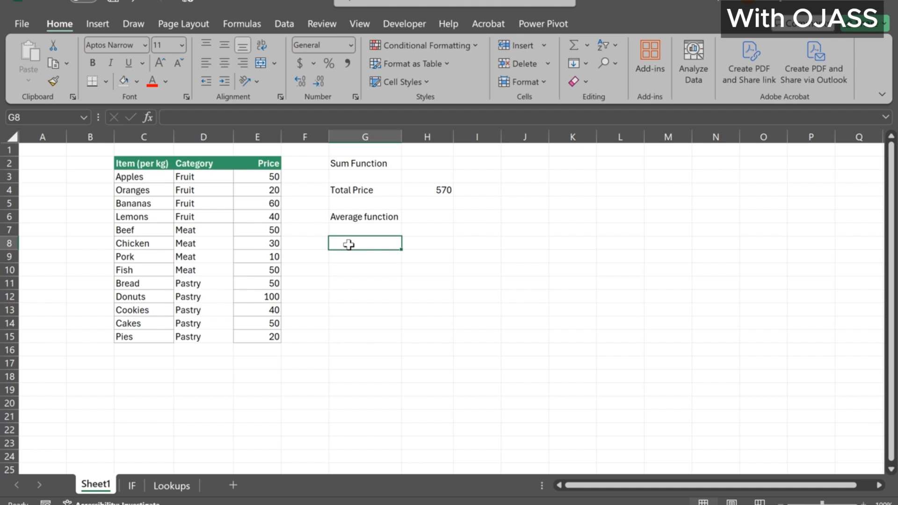
type("Average price")
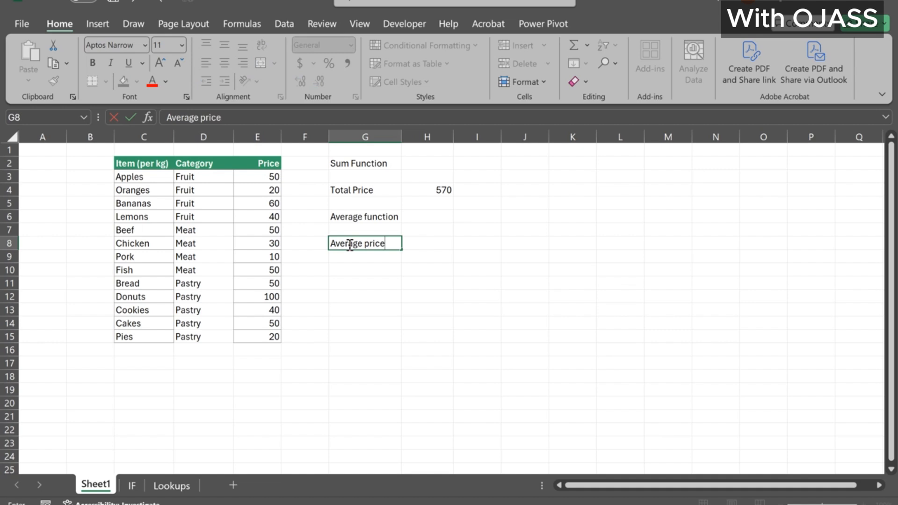
key("Return")
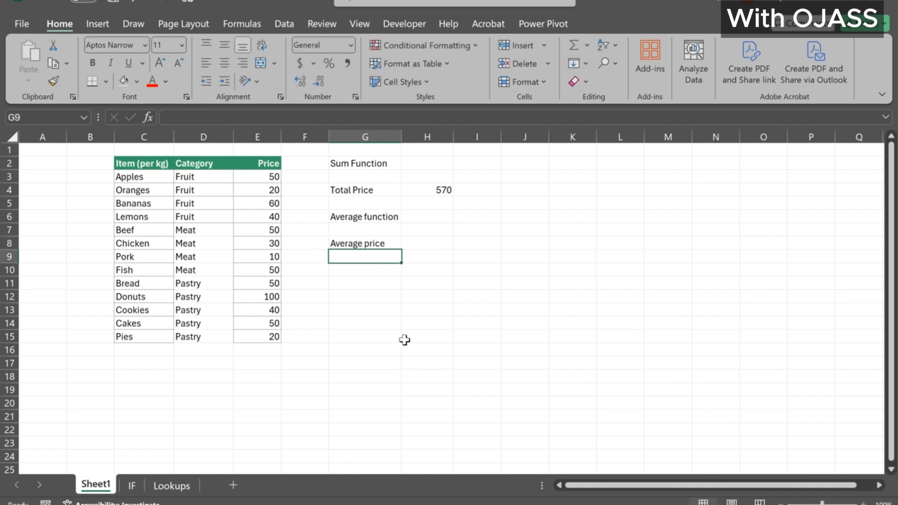
Step: Calculate the average price in cell H8 with the formula =AVERAGE(E3:E15)
key("Up")
key("Right")
type("=")
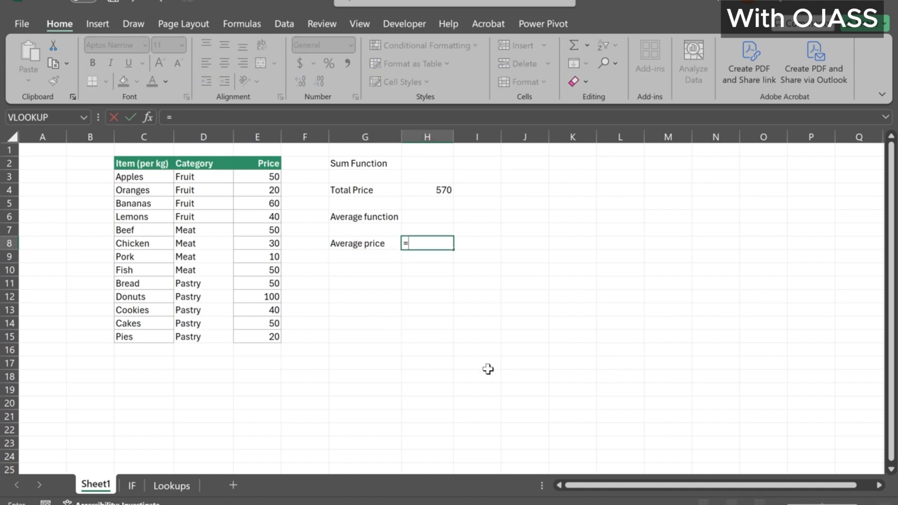
type("aver")
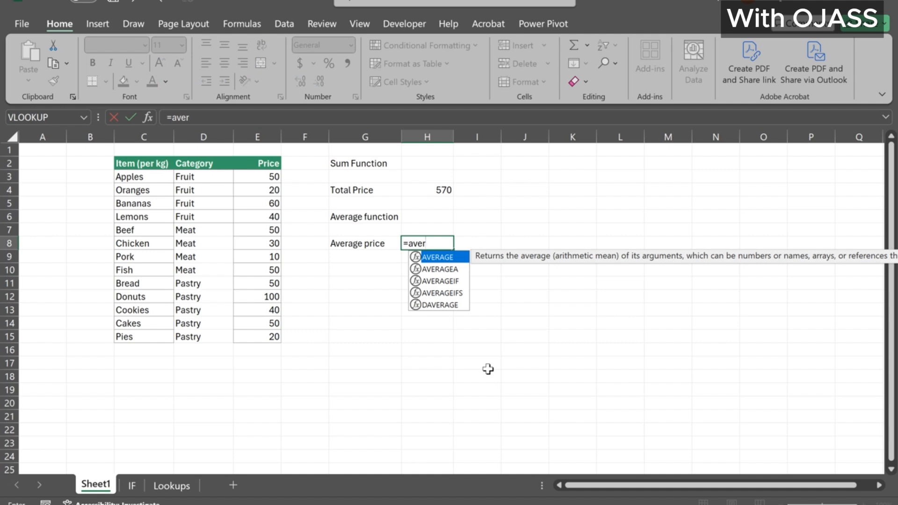
key("Tab")
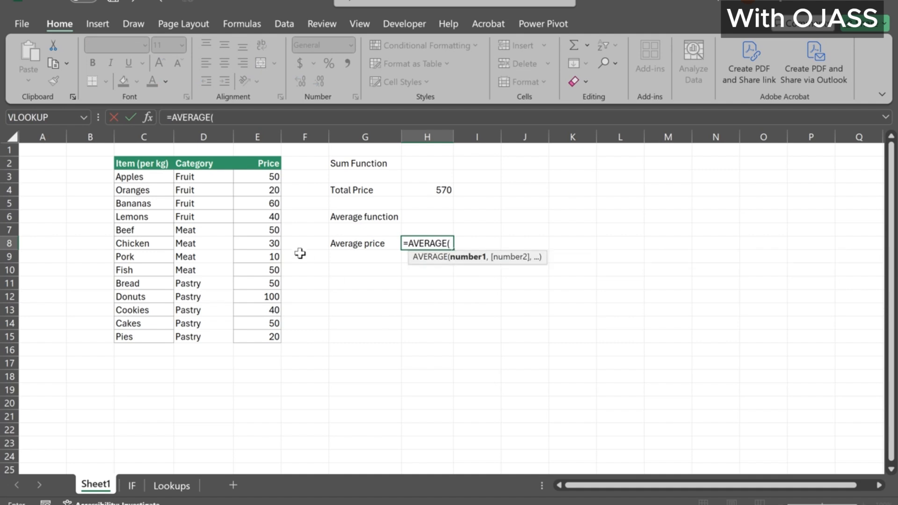
left_click_drag(275, 176, 271, 333)
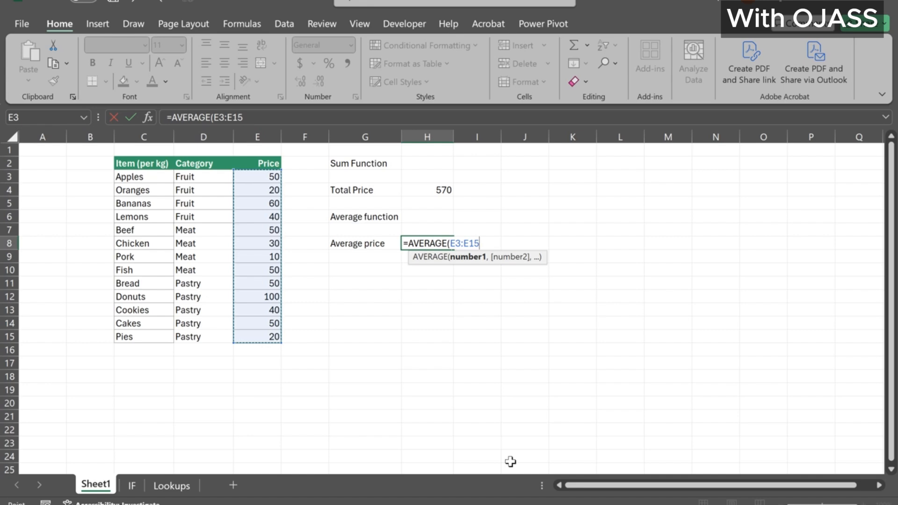
type(")")
key("Return")
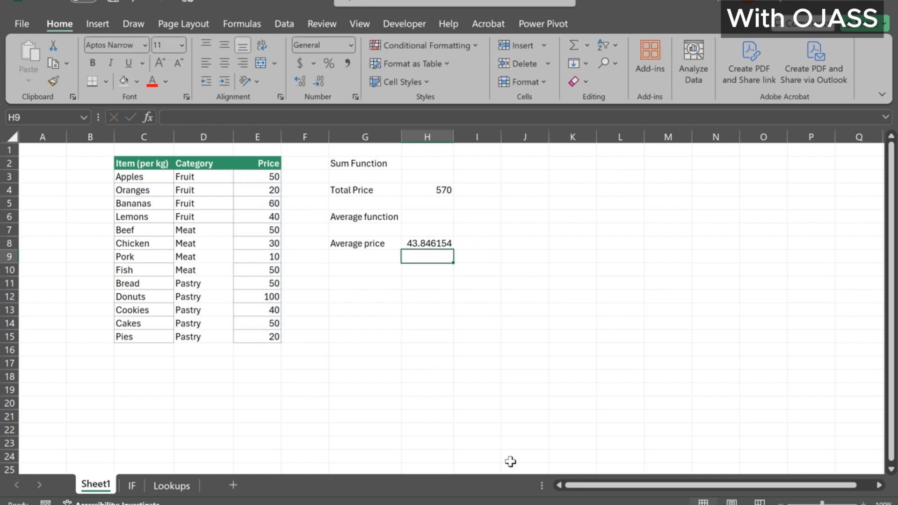
Step: Reduce the average price in cell H8 to two decimal places
left_click(442, 246)
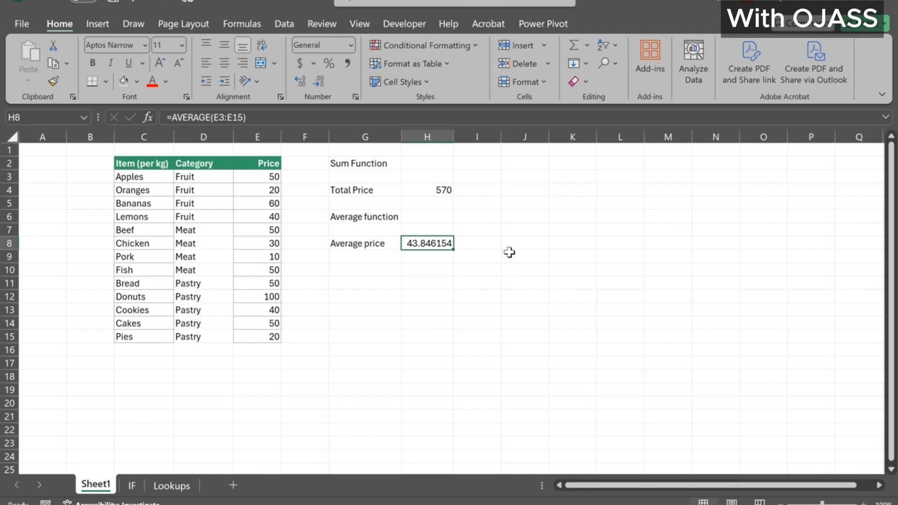
left_click(313, 81)
left_click(314, 81)
left_click(313, 81)
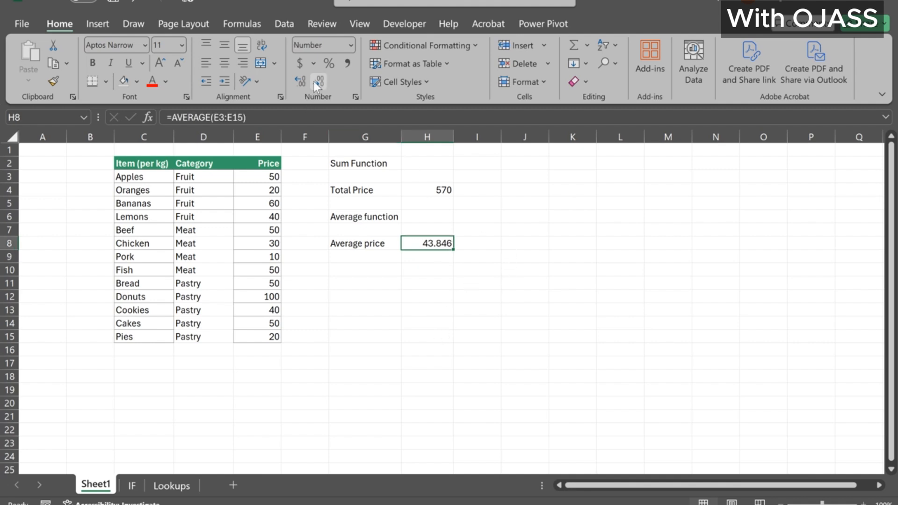
left_click(313, 82)
left_click(489, 337)
Step: Enter the heading "Count function" in cell G10 and the label "No. of Items" in cell G12
left_click(365, 270)
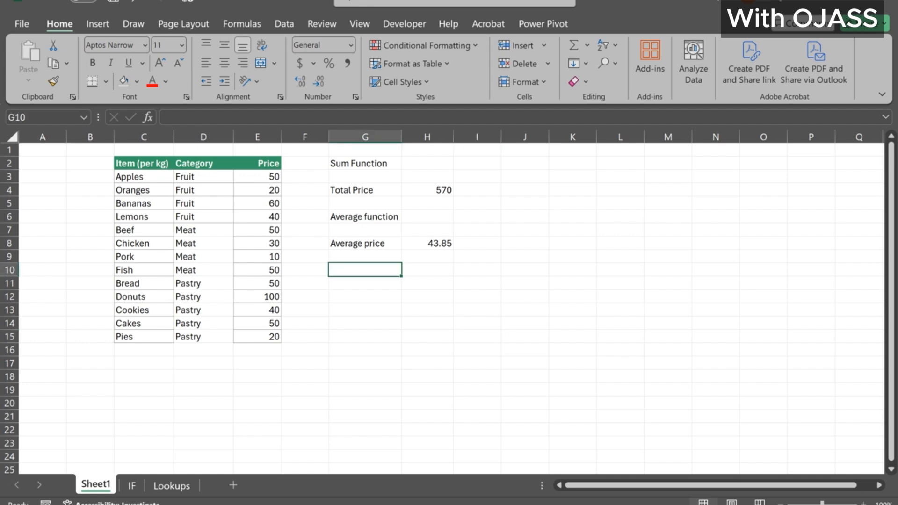
type("Count function")
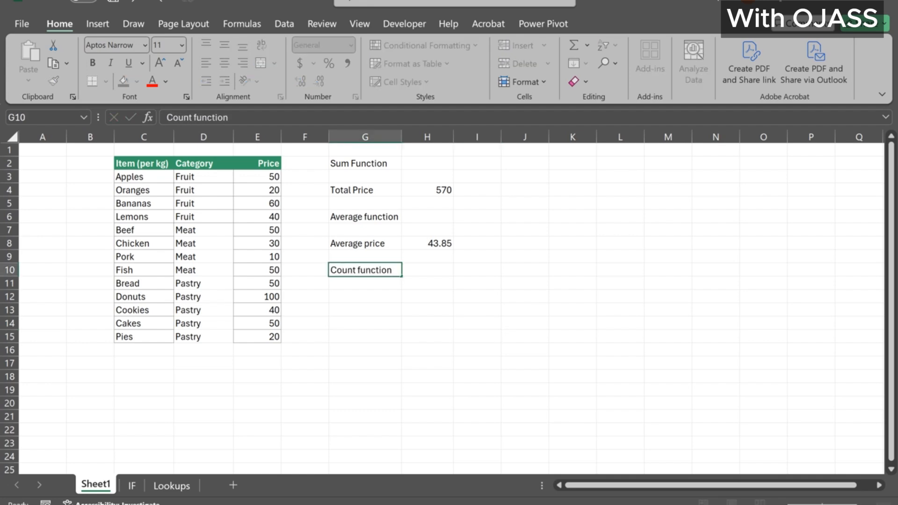
key("Return")
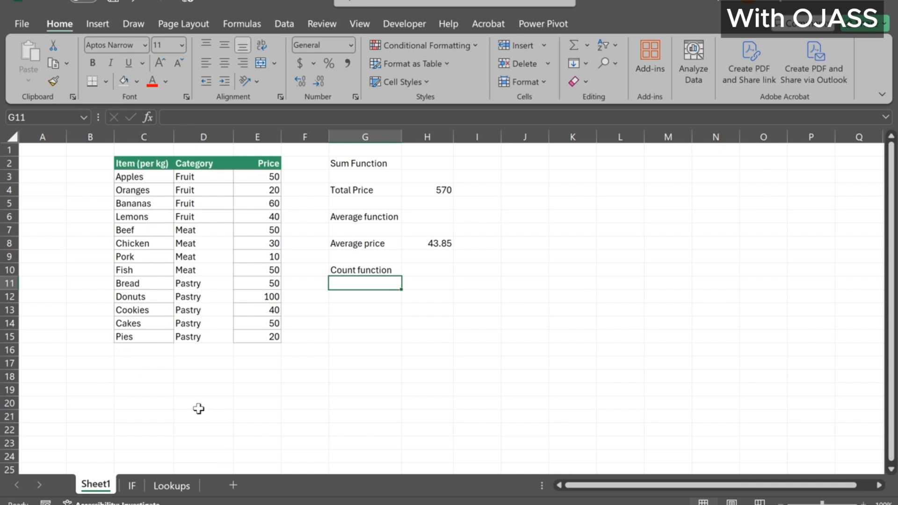
left_click(357, 296)
type("No. of")
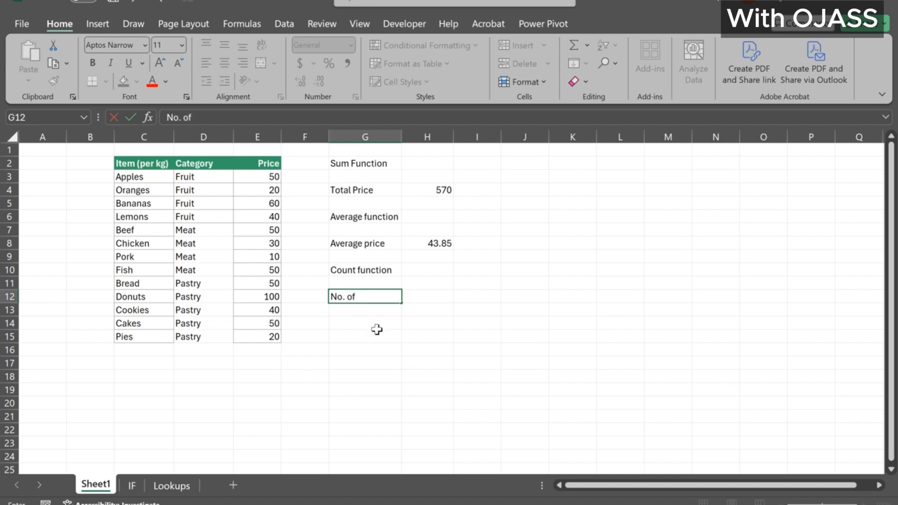
type(" Items")
key("Return")
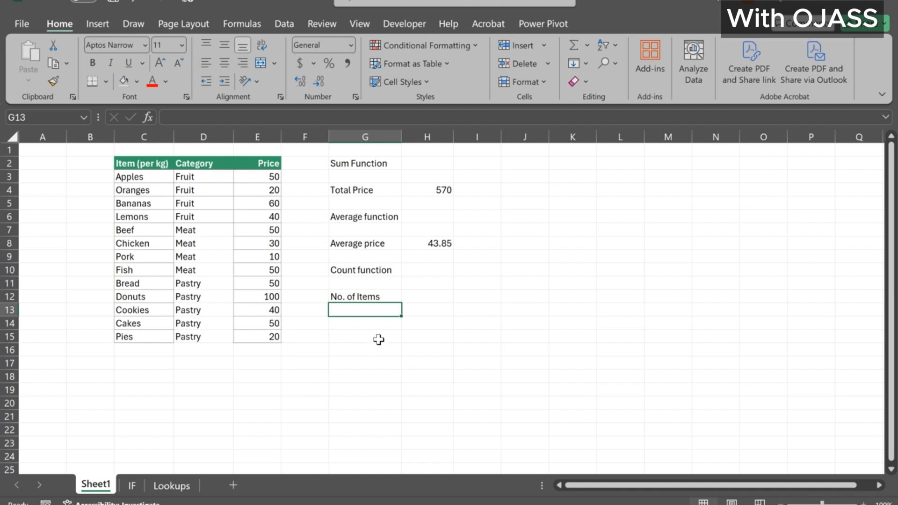
Step: Count the numeric price entries in cell H12 with the formula =COUNT(E3:E15)
left_click(423, 300)
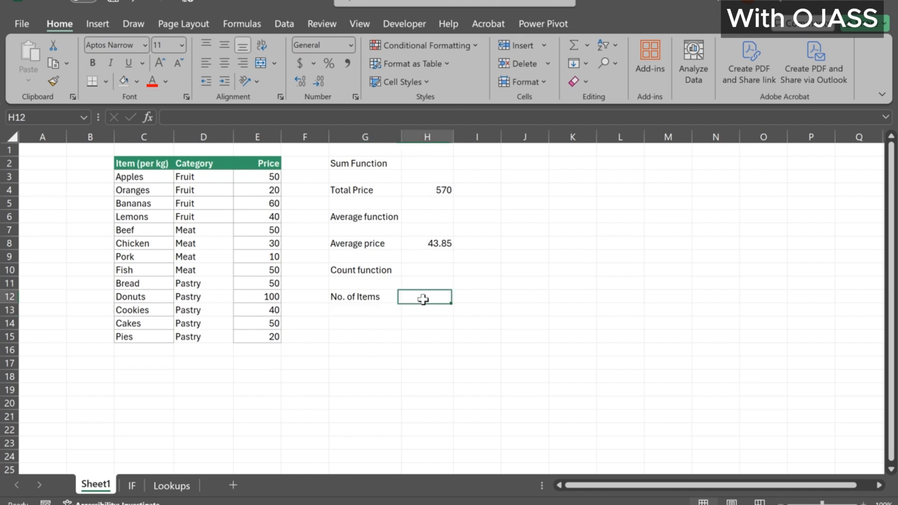
type("=")
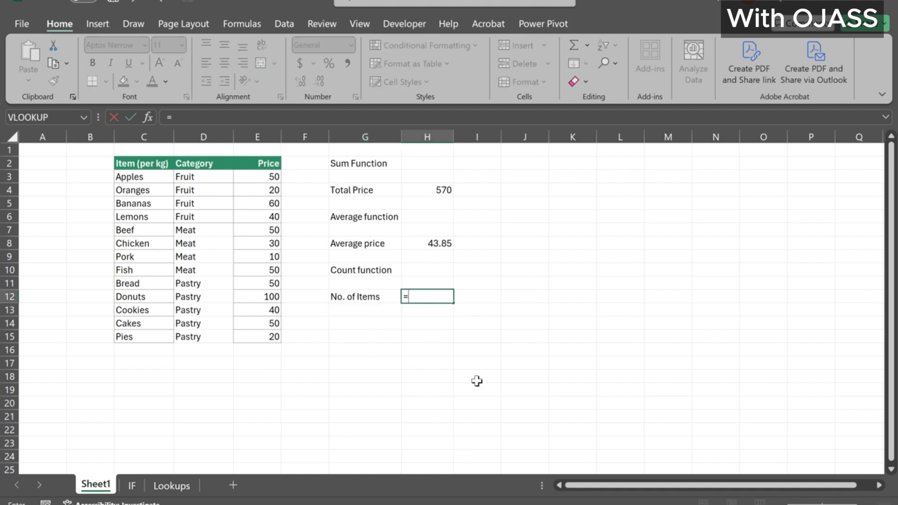
type("count")
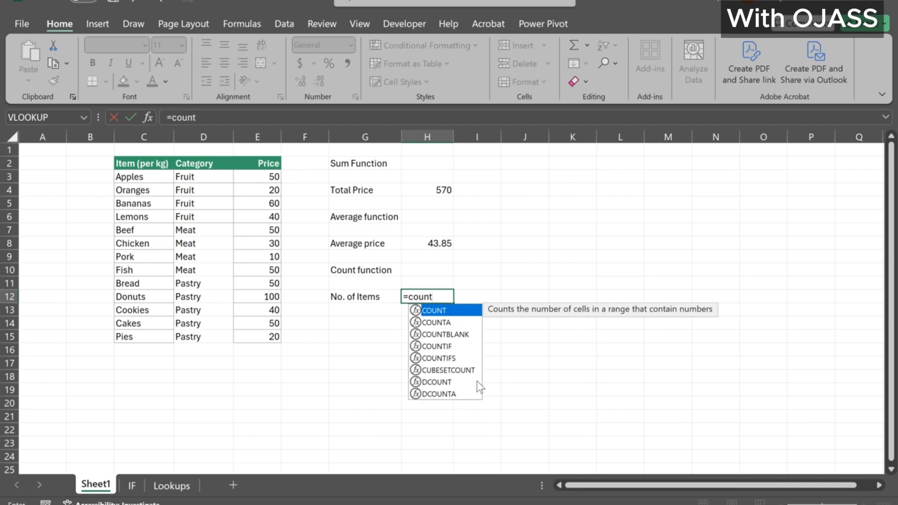
key("Tab")
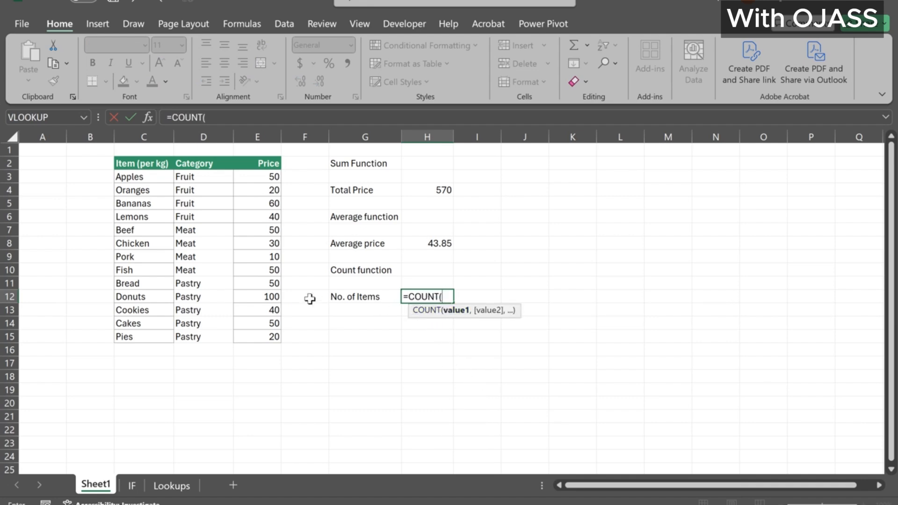
left_click_drag(273, 178, 276, 337)
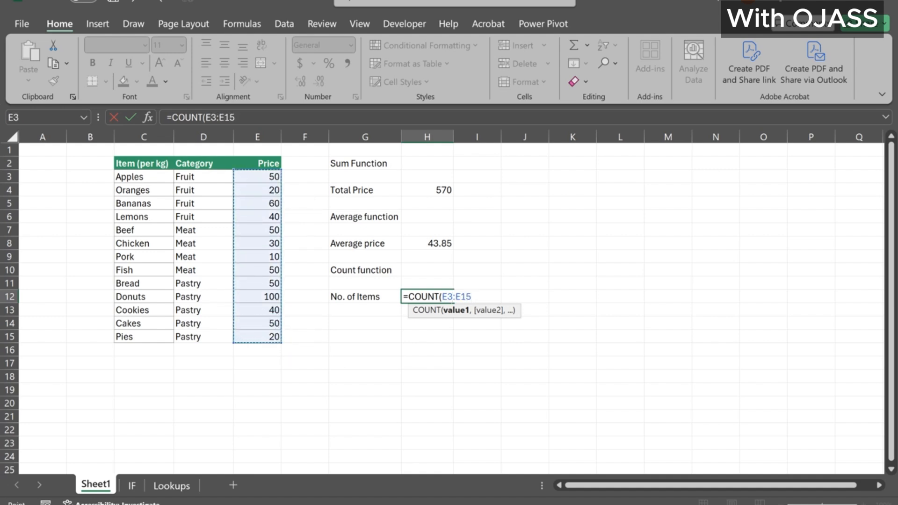
type(")")
key("Return")
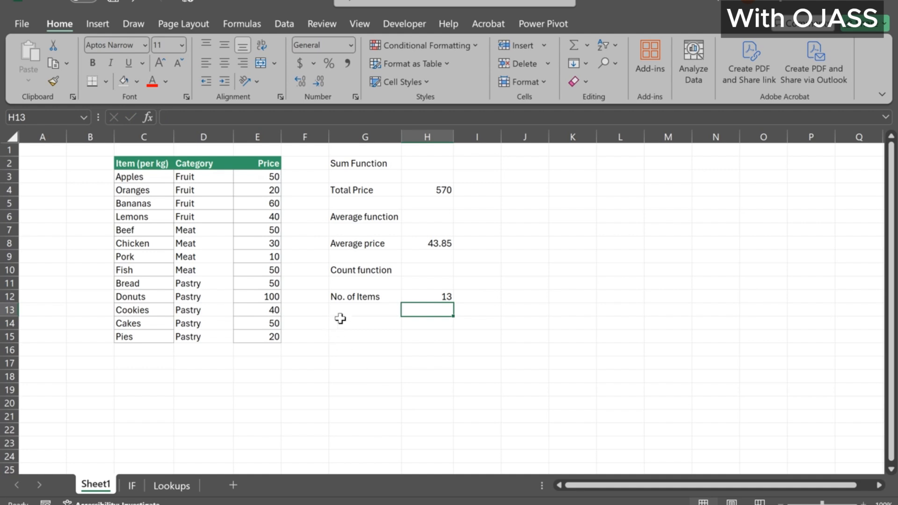
Step: Fill the Count, Average and Sum function heading cells G10, G6 and G2 with yellow
left_click(364, 270)
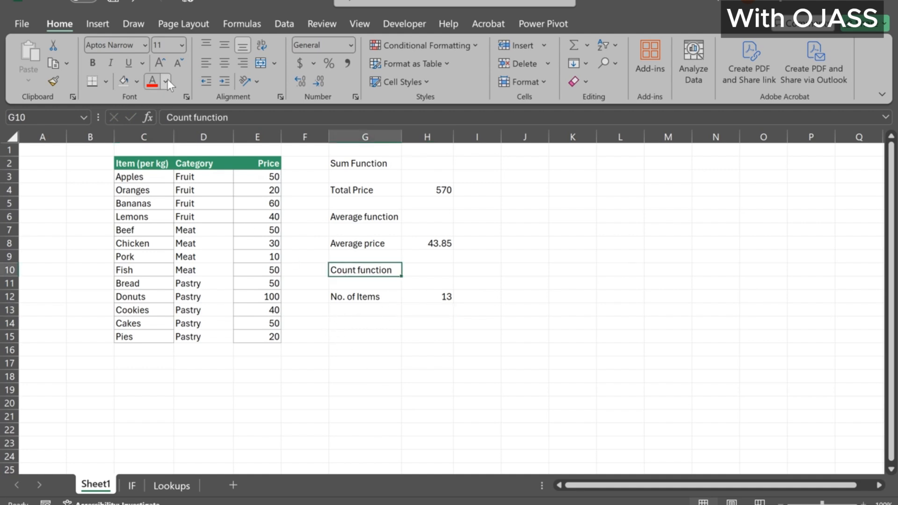
left_click(133, 82)
left_click(161, 155)
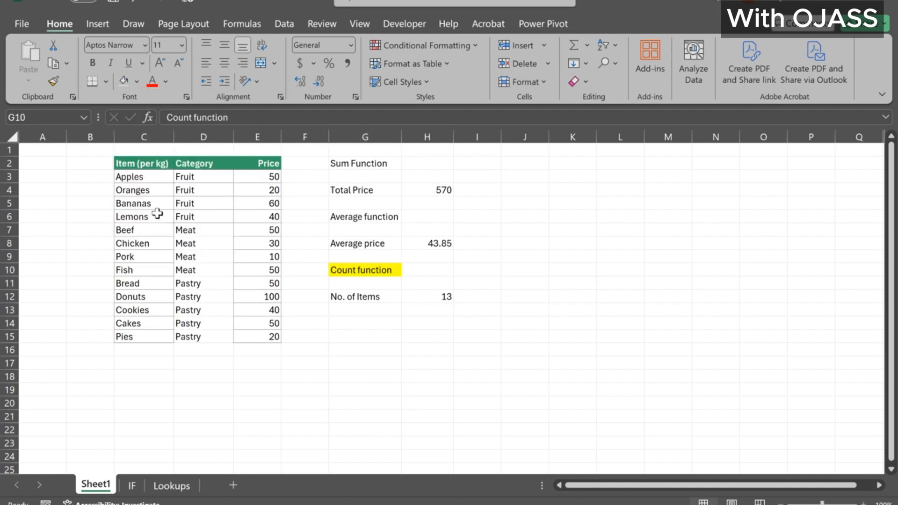
left_click(345, 215)
left_click(125, 81)
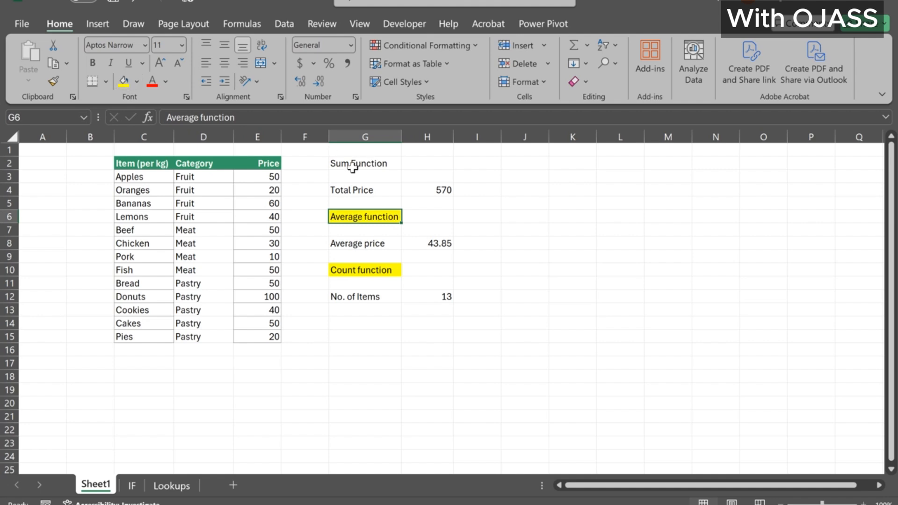
left_click(349, 165)
left_click(125, 80)
Step: Enter the heading "Counta function" in cell G15 and the label "No. of Items" in cell G17
left_click(369, 337)
type("Counta")
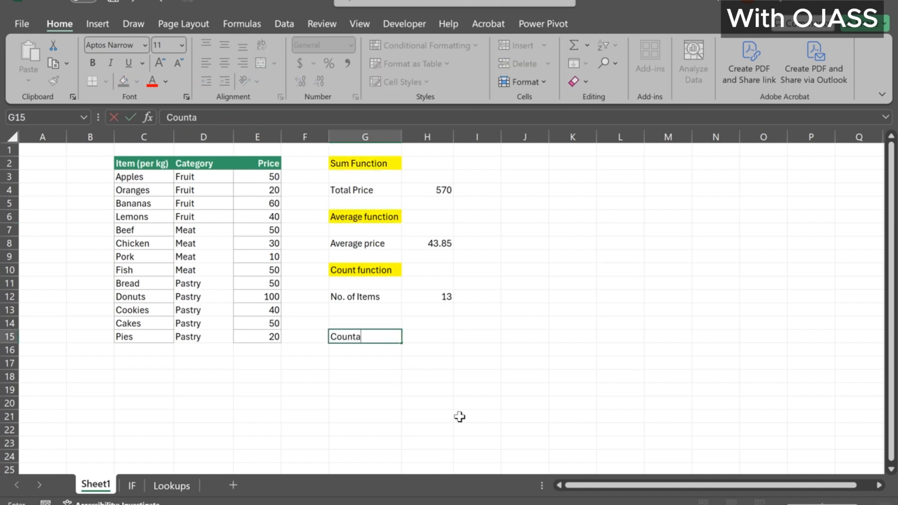
type(" function")
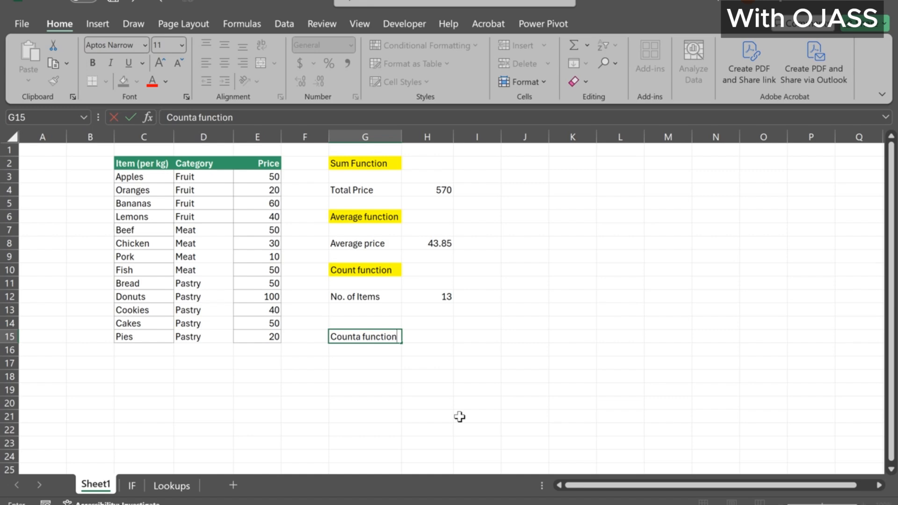
key("Return")
key("Return")
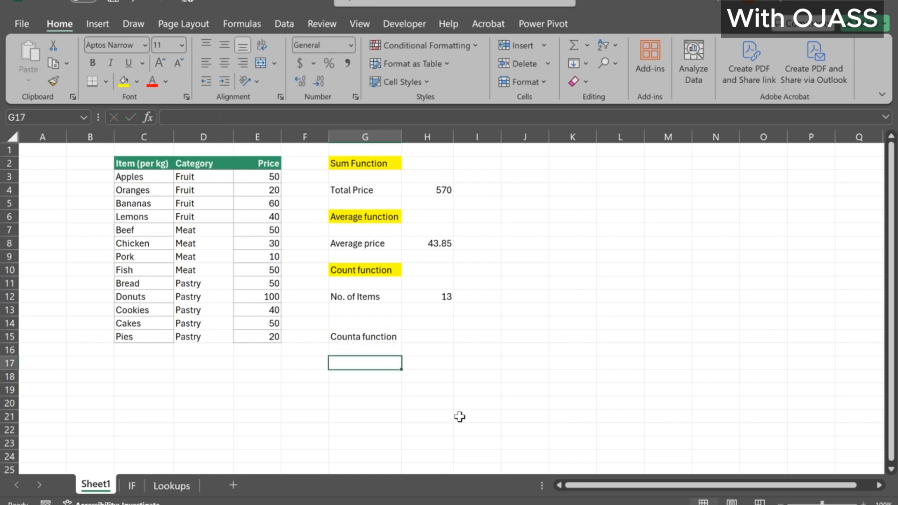
type("No")
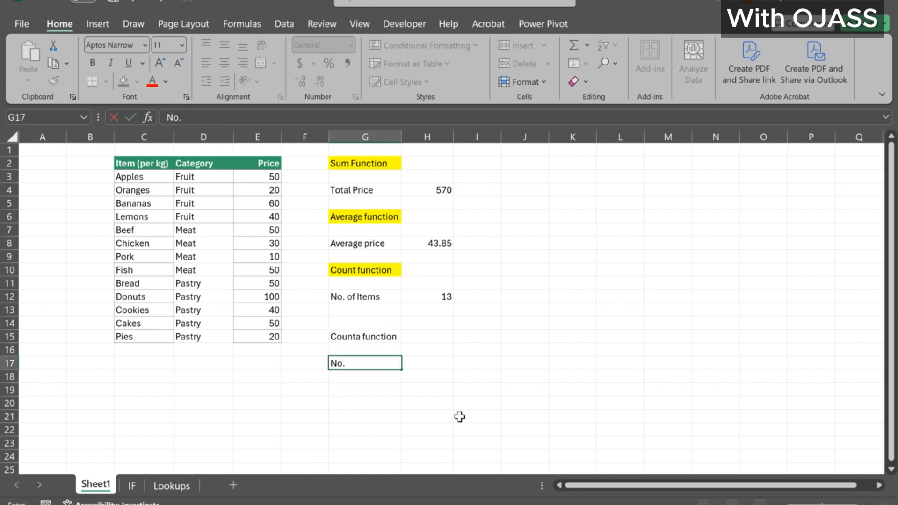
type(". O")
key("BackSpace")
type("of Items")
key("Tab")
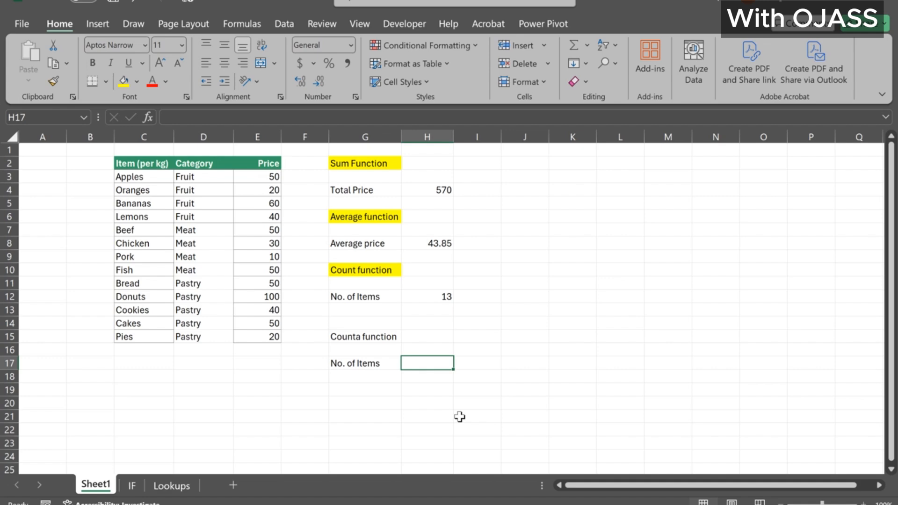
Step: Count the item names in cell H17 with the formula =COUNTA(C3:C15)
type("=count")
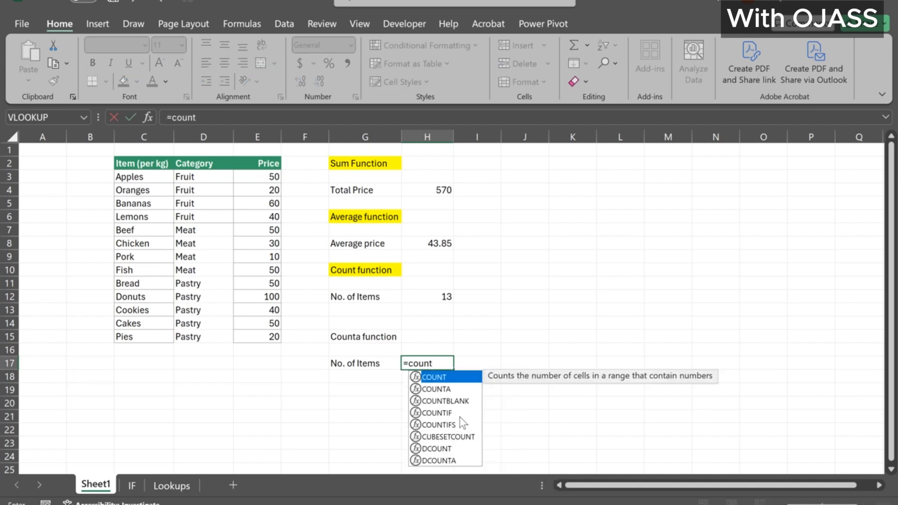
key("Down")
key("Tab")
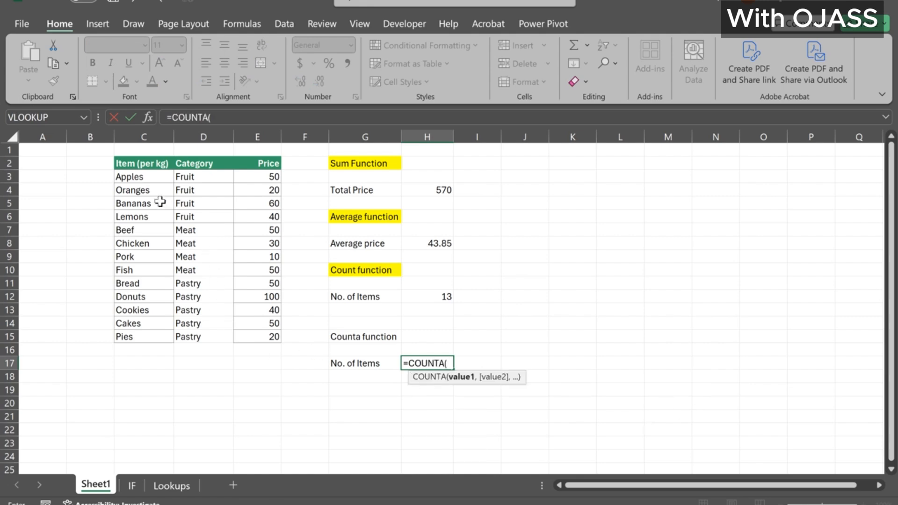
left_click_drag(146, 179, 134, 335)
type(")")
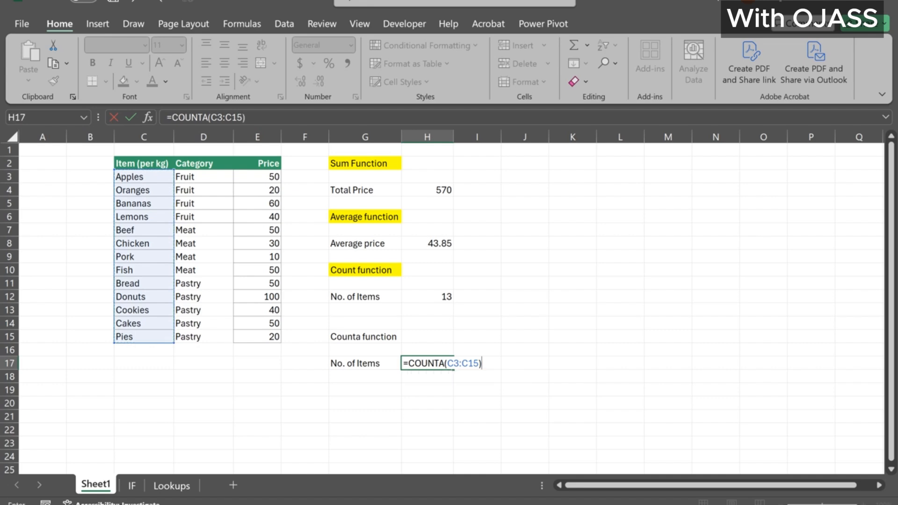
key("Return")
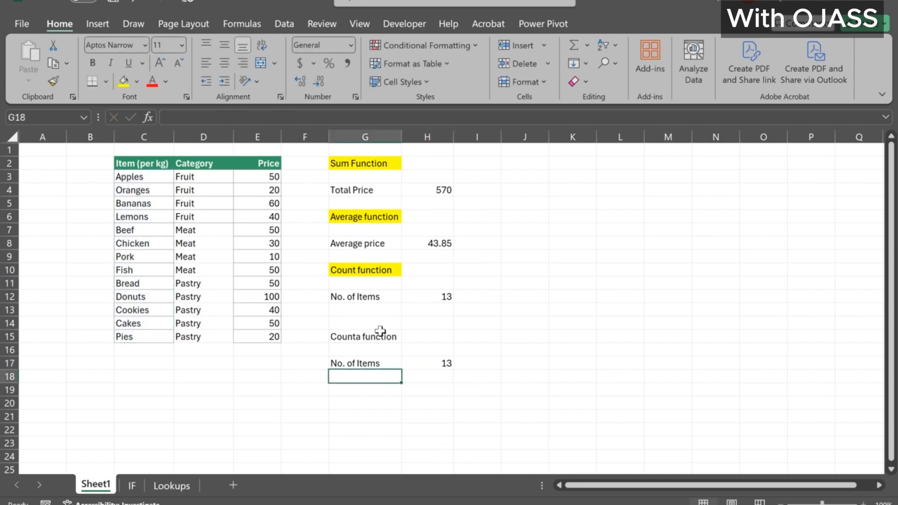
Step: Apply COUNT to the text item names in cell H13 with the formula =COUNT(C3:C15)
left_click(345, 311)
left_click(348, 270)
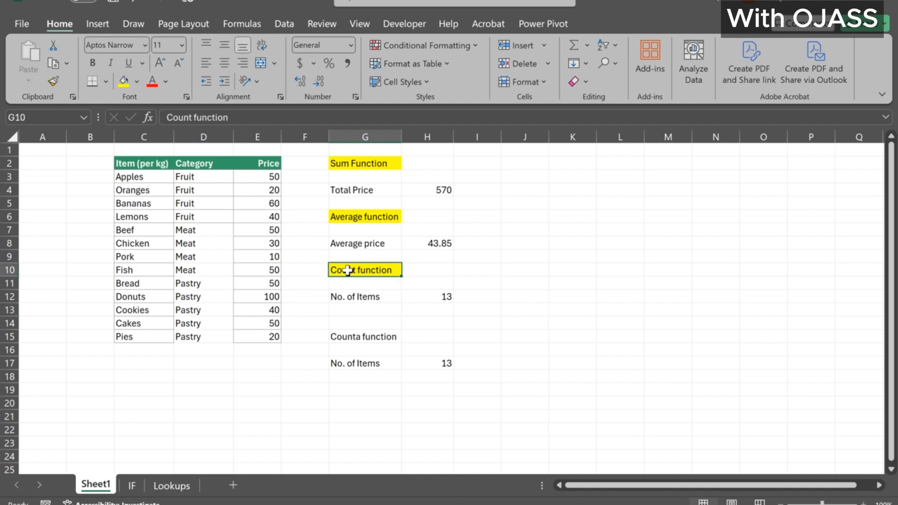
left_click(345, 308)
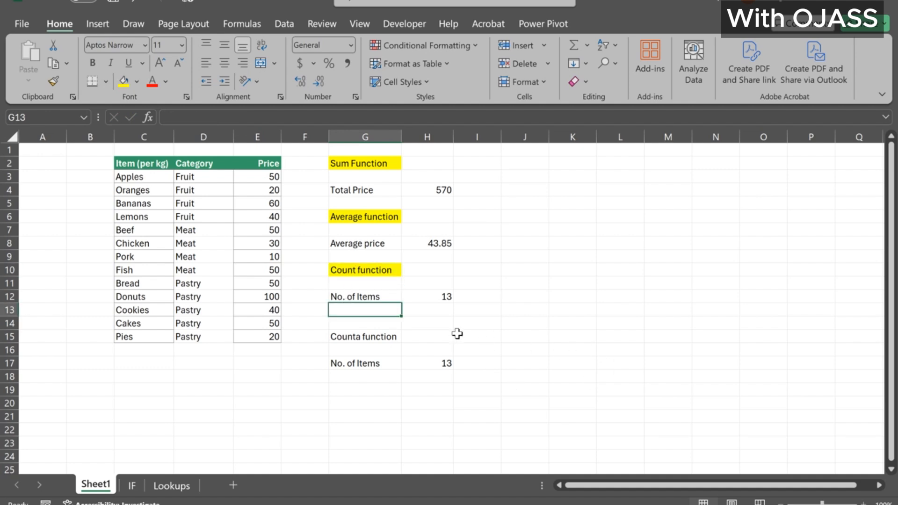
left_click(437, 309)
type("=")
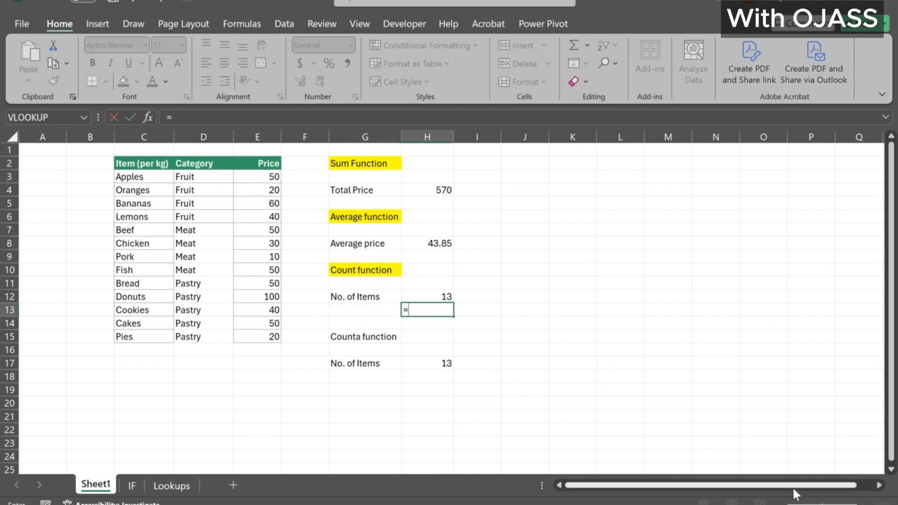
type("coun")
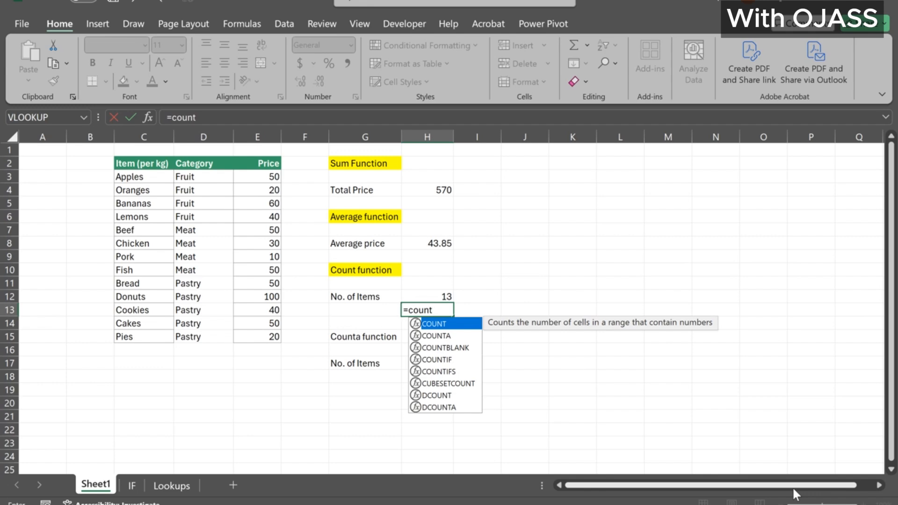
type("t")
key("Tab")
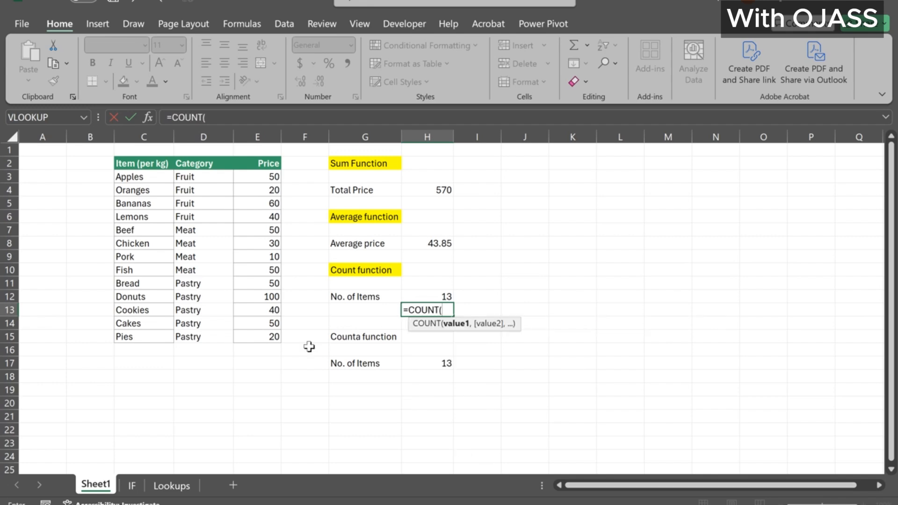
left_click_drag(139, 177, 129, 335)
type(")")
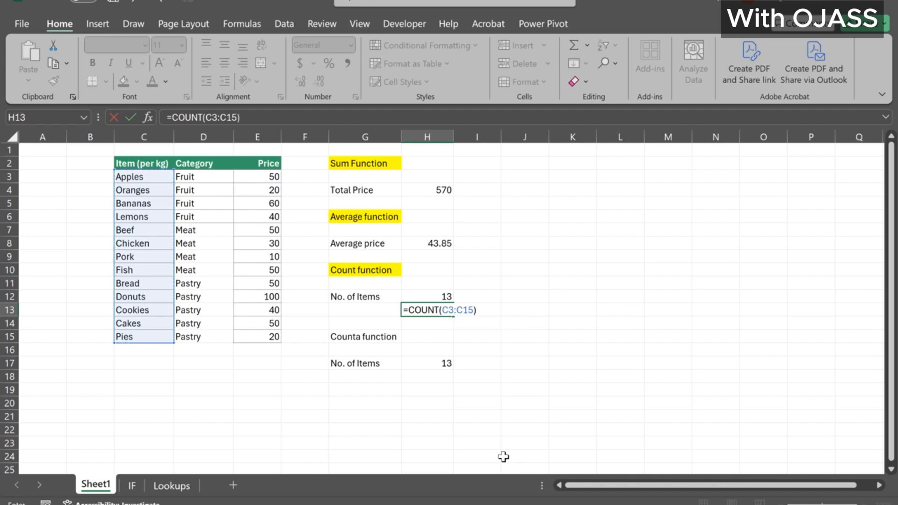
key("Return")
left_click(440, 312)
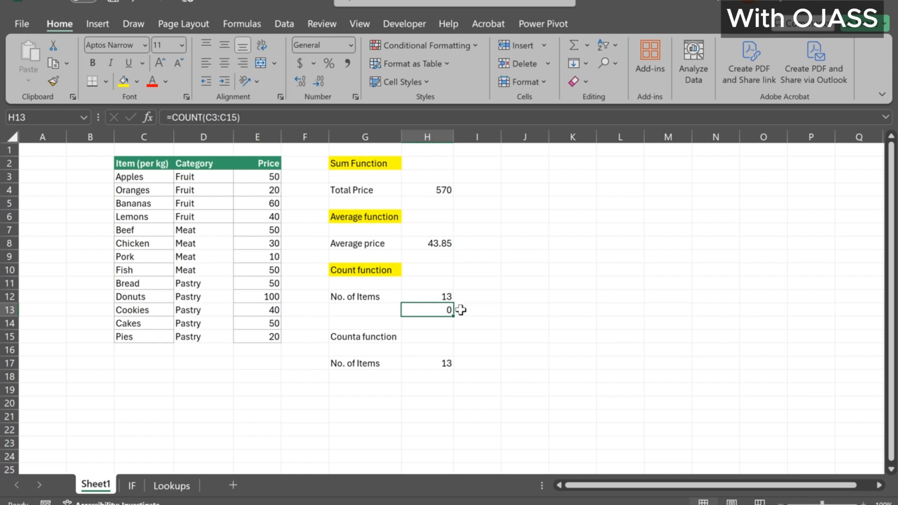
Step: Count the non-empty price cells in cell H18 with the formula =COUNTA(E3:E15)
left_click(435, 380)
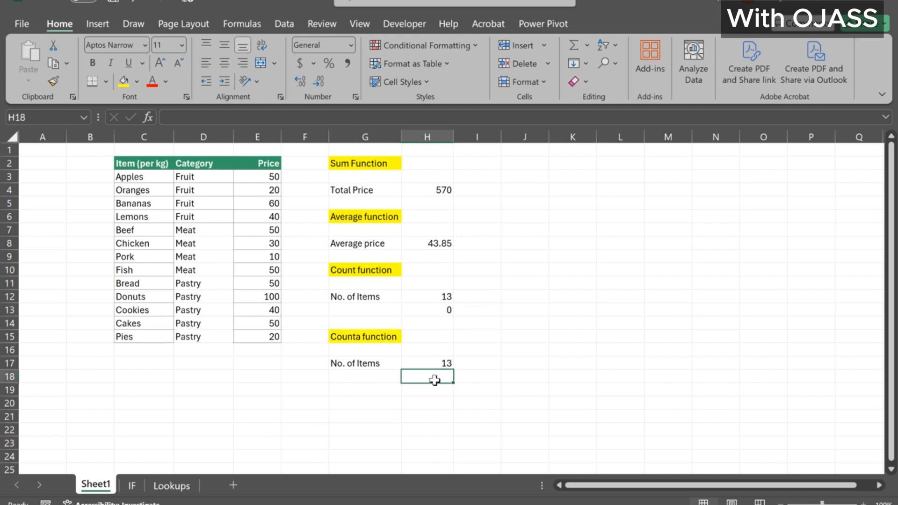
type("=counta")
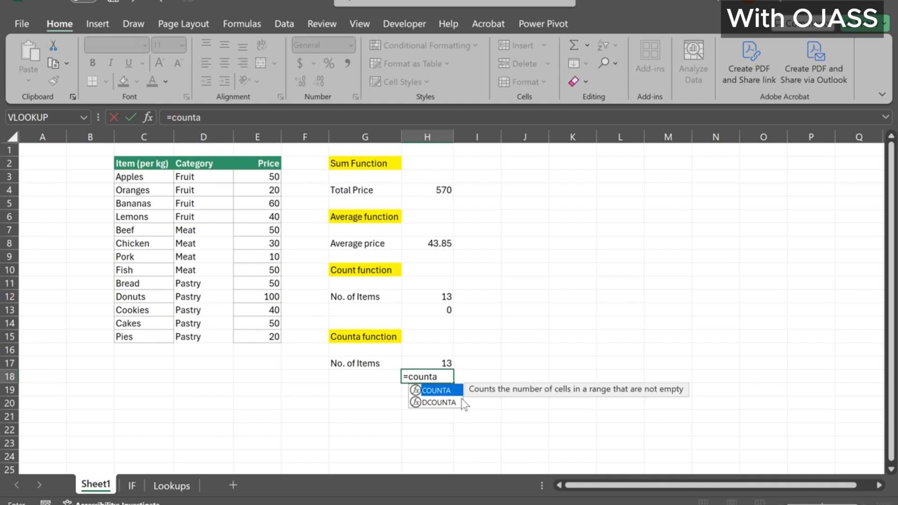
key("Tab")
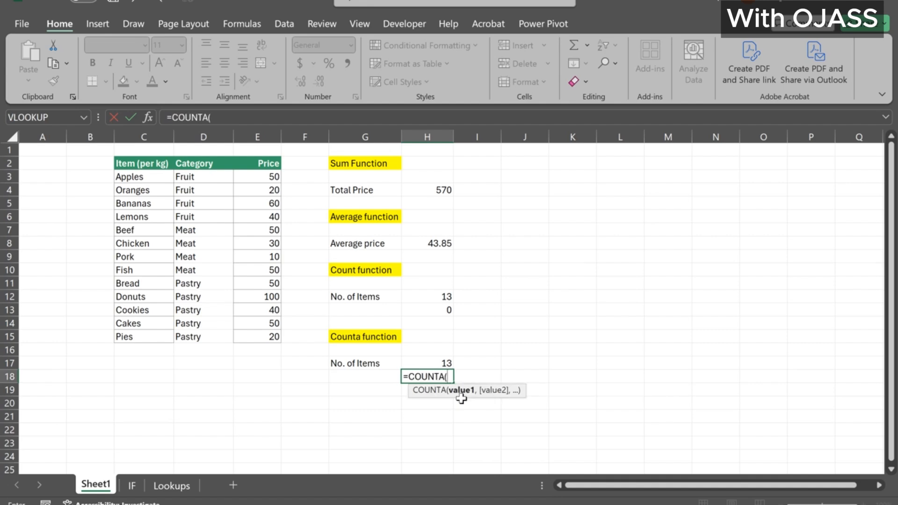
left_click_drag(264, 177, 273, 337)
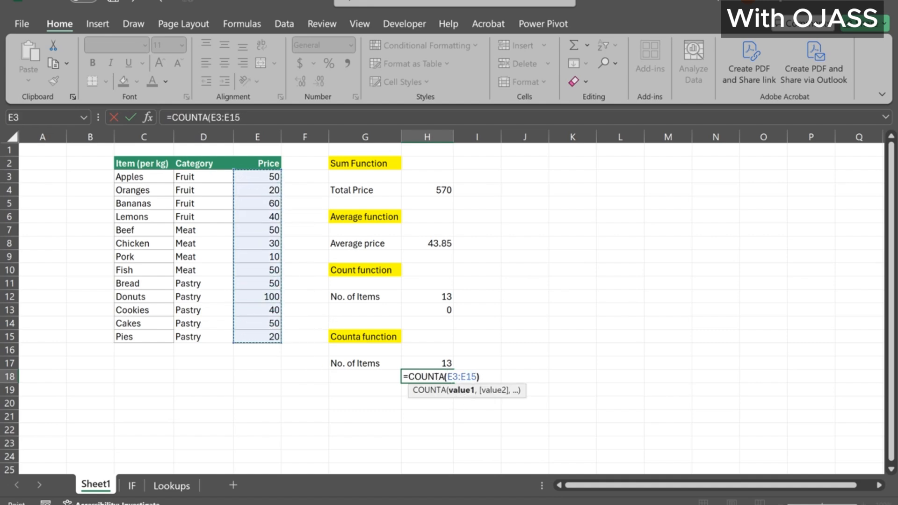
type(")")
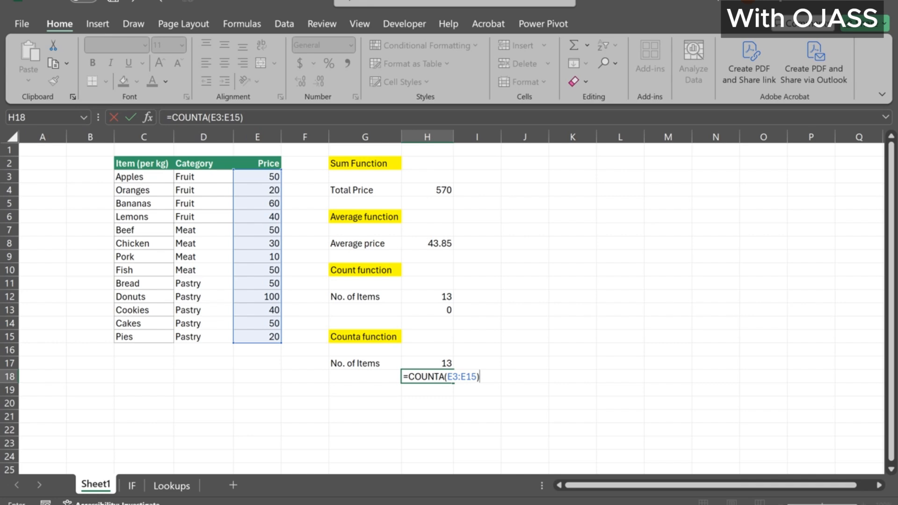
key("Return")
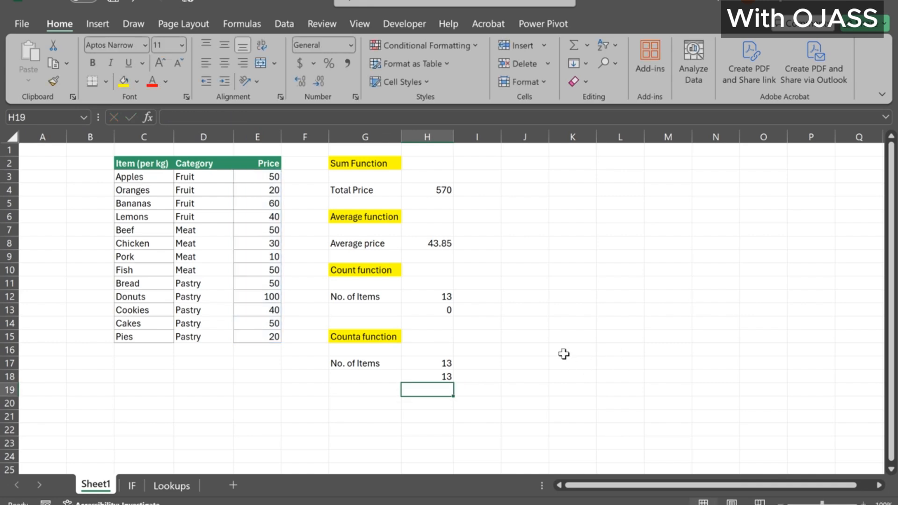
Step: Enter the heading "Bonus" in cell E1 of the IF sheet
left_click(131, 487)
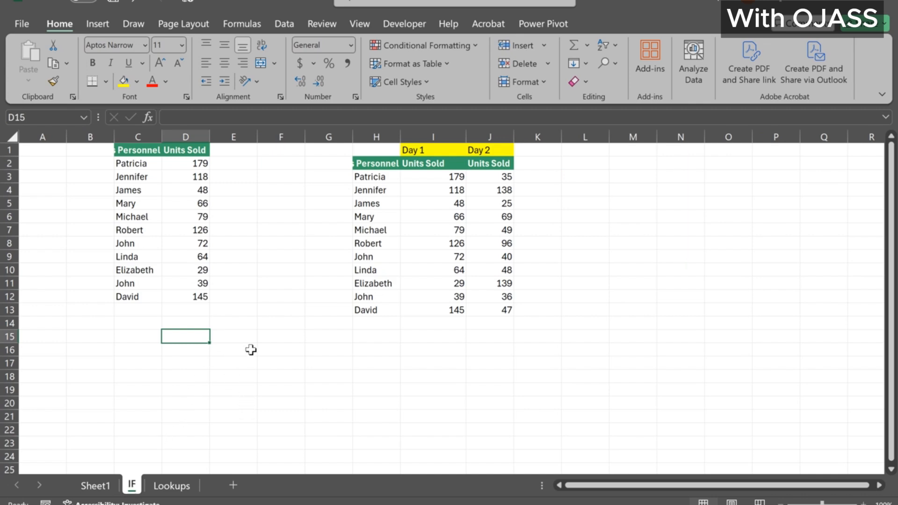
left_click(236, 166)
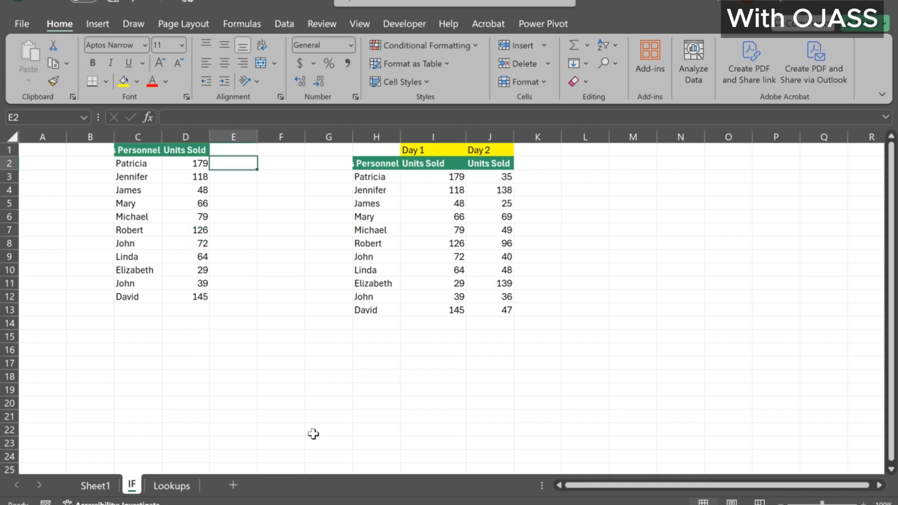
left_click(232, 150)
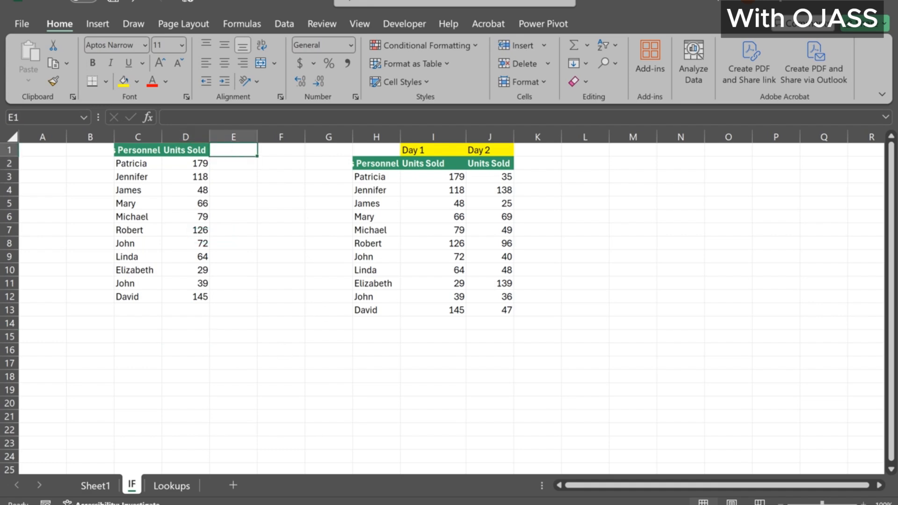
type("Bonus")
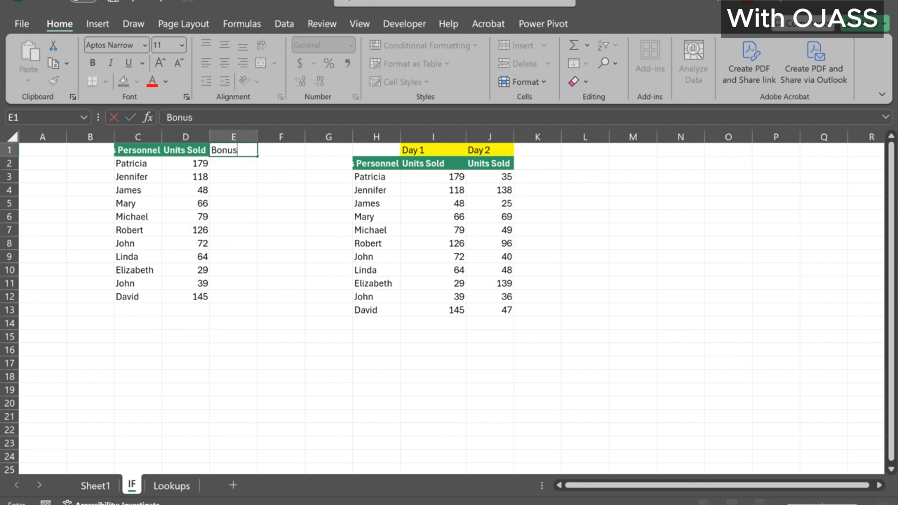
key("Return")
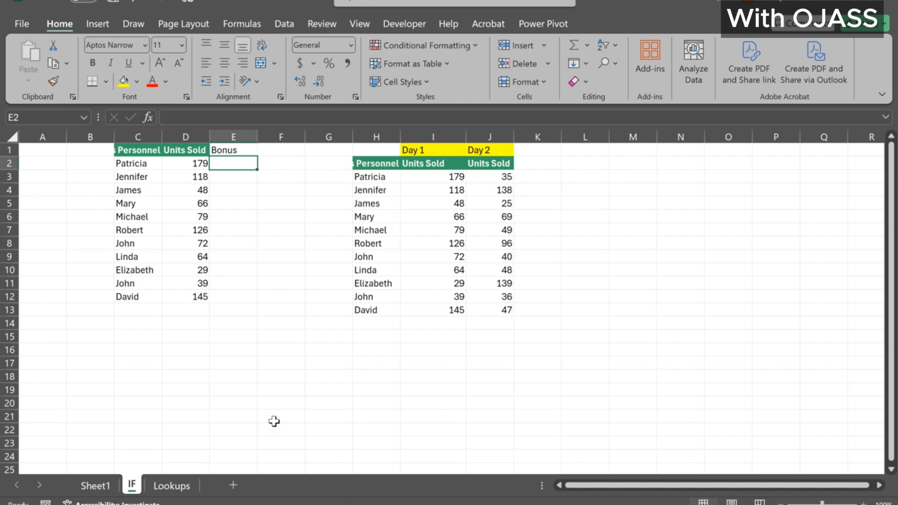
Step: Copy the header formatting from the Units Sold cell D1 to the Bonus heading in E1
left_click(227, 150)
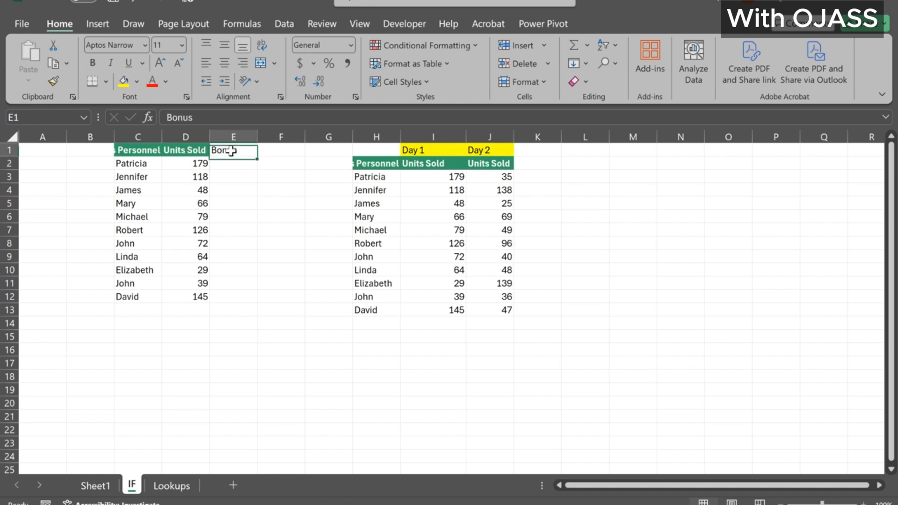
left_click(187, 149)
left_click(55, 80)
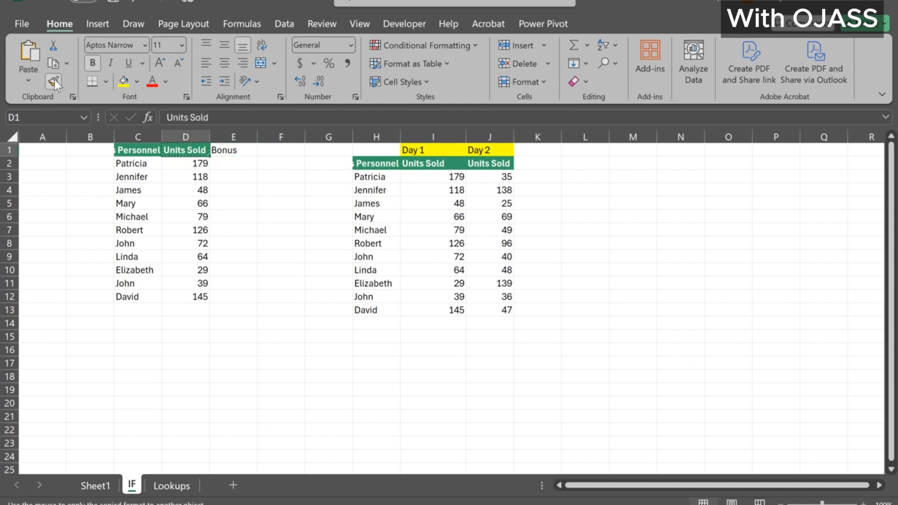
left_click(231, 150)
Step: Mark sales above 100 units as a bonus in cell E2 with the formula =IF(D2>100,"Bonus"," ")
left_click(250, 164)
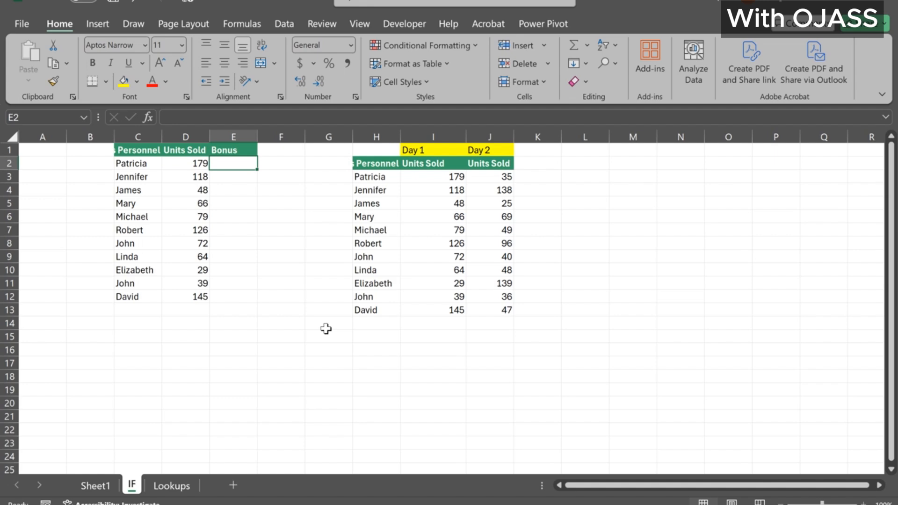
type("=")
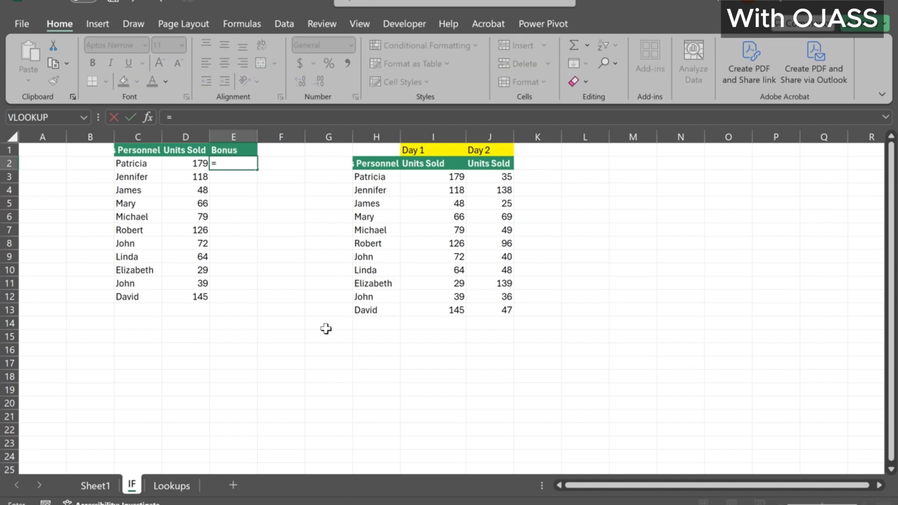
type("if")
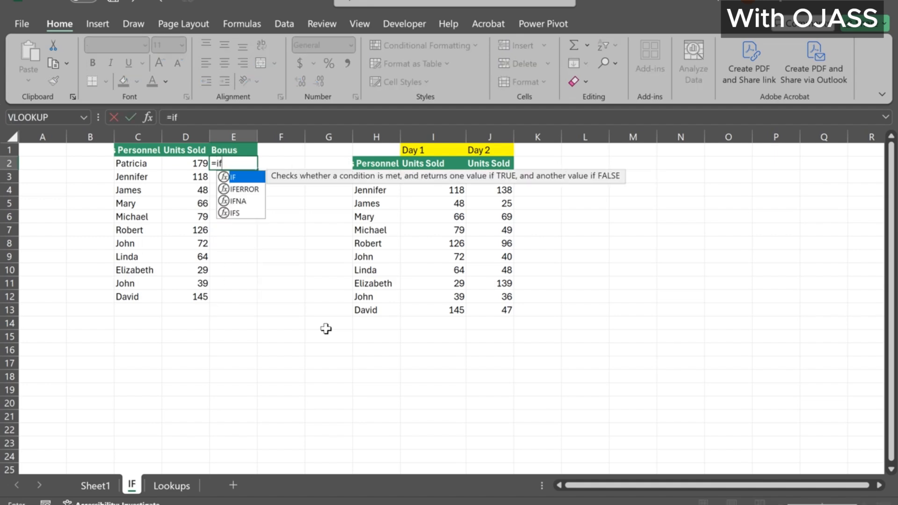
key("Tab")
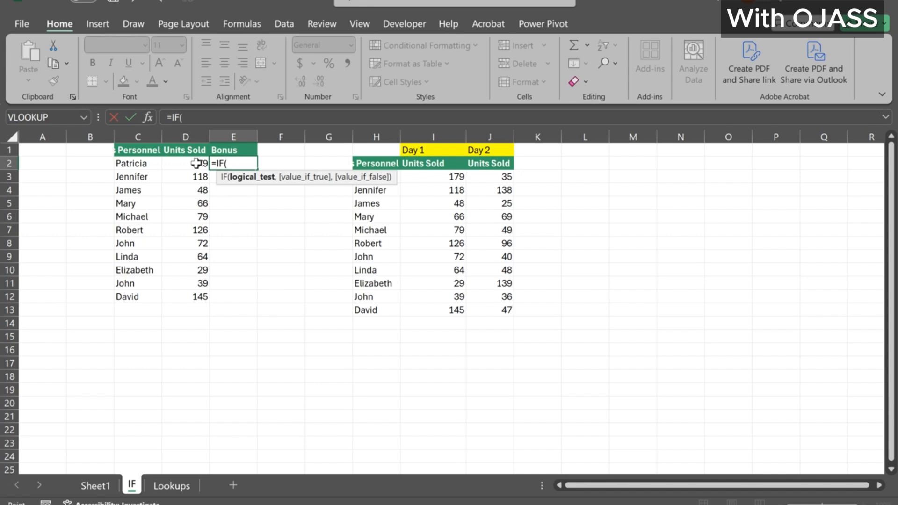
left_click(197, 163)
type(">100")
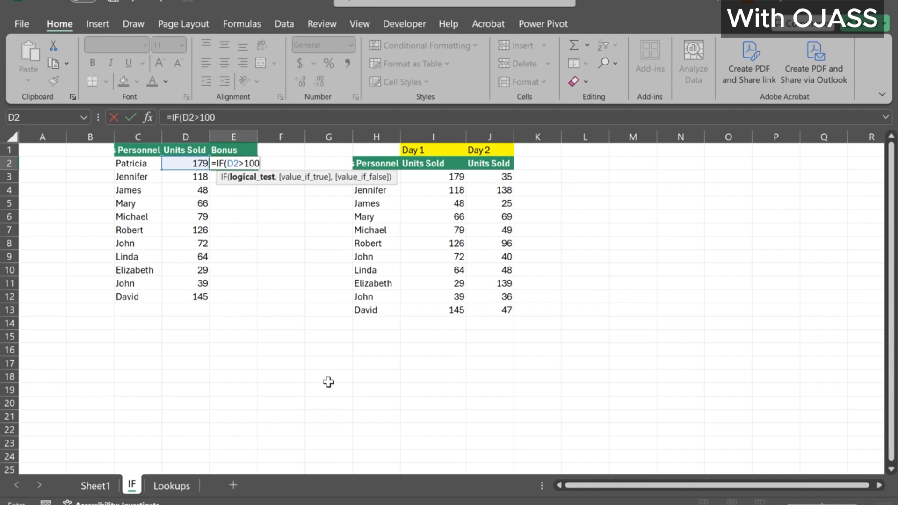
type(",")
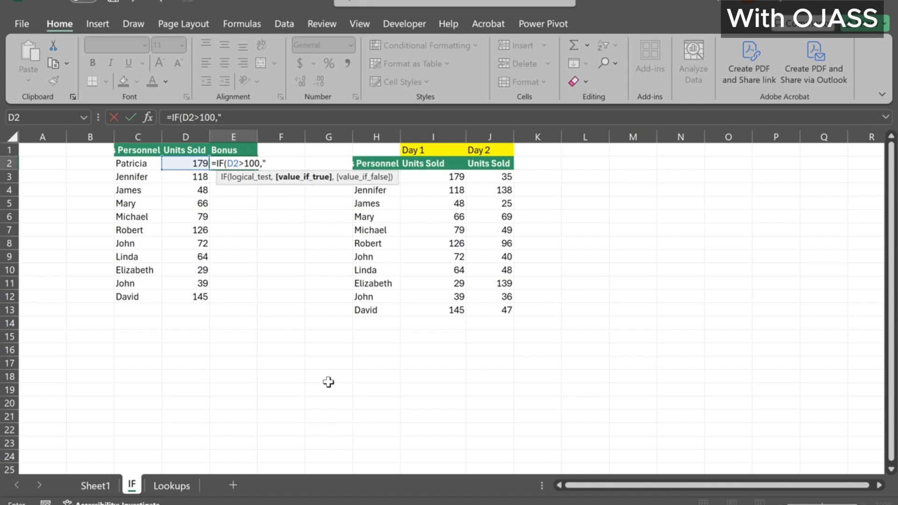
type("\"Bonus\",")
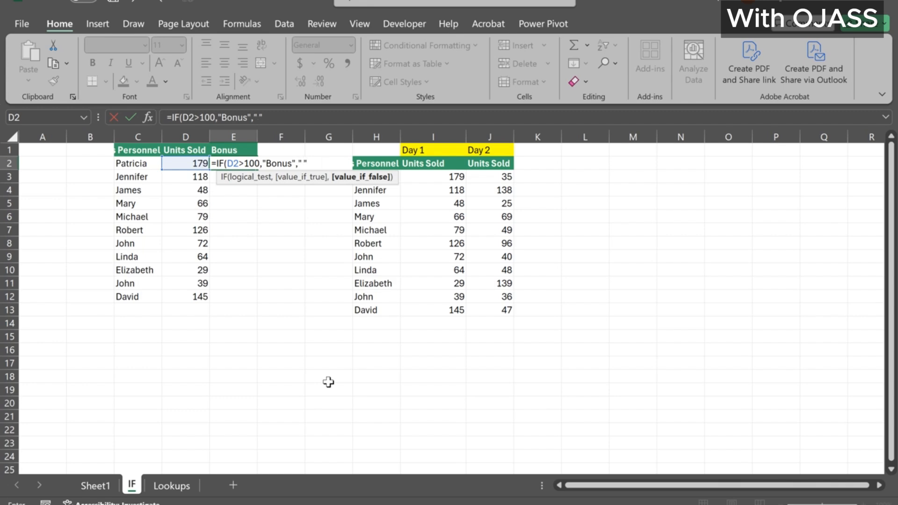
type(")")
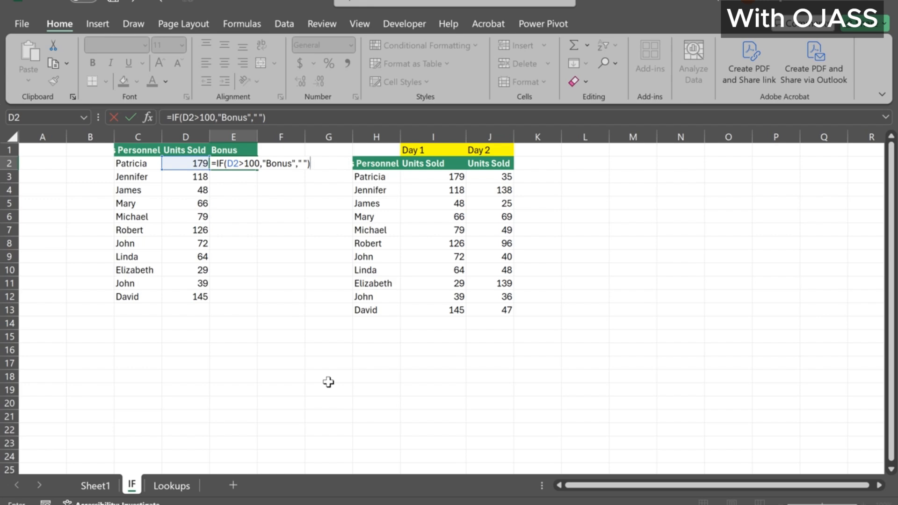
key("Return")
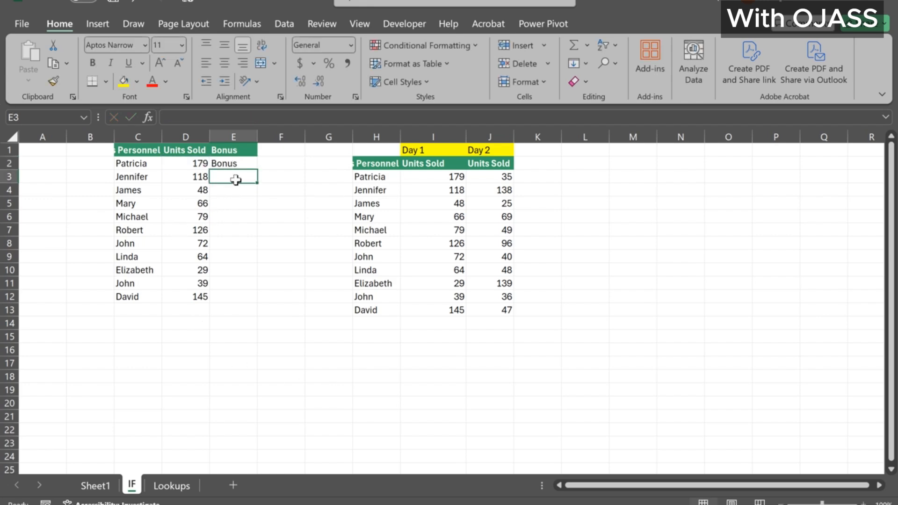
Step: Fill the IF formula from E2 down the Bonus column to E12
left_click(245, 164)
left_click_drag(256, 170, 256, 303)
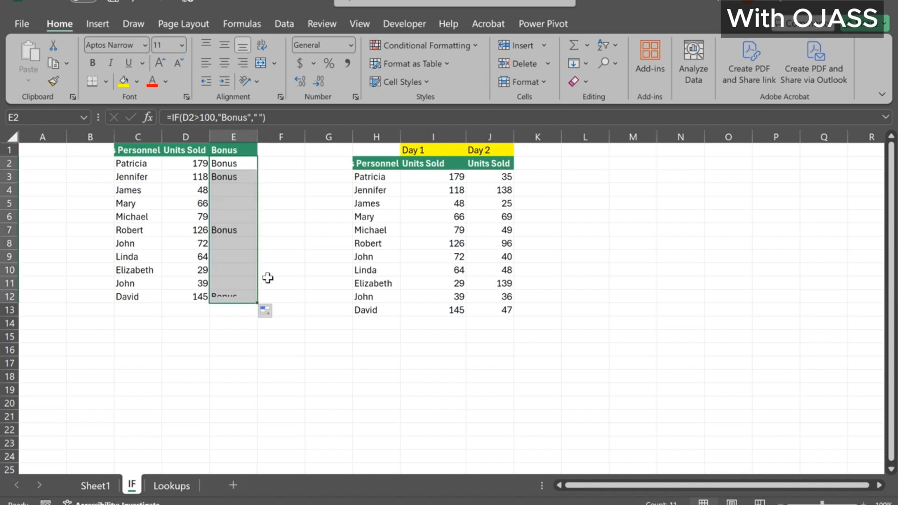
left_click(234, 356)
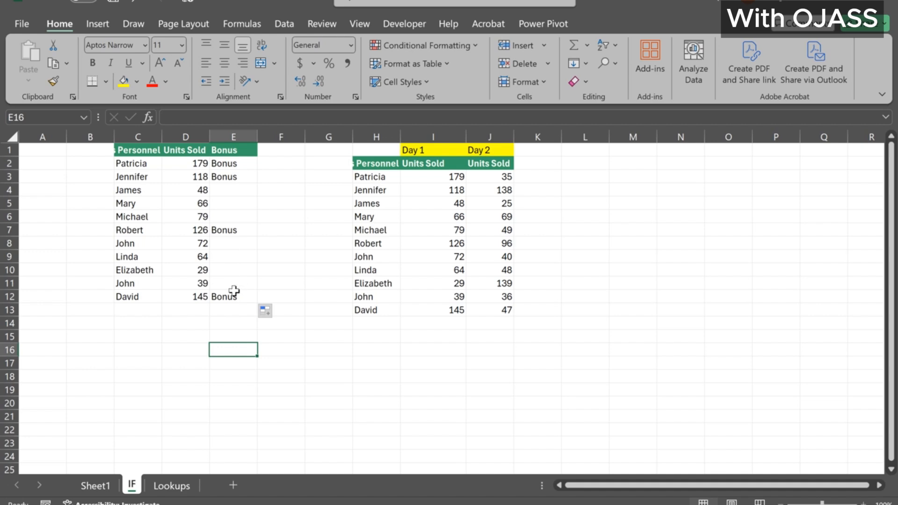
Step: Change the units sold in cell D10 to 120 to test the bonus condition
left_click(203, 274)
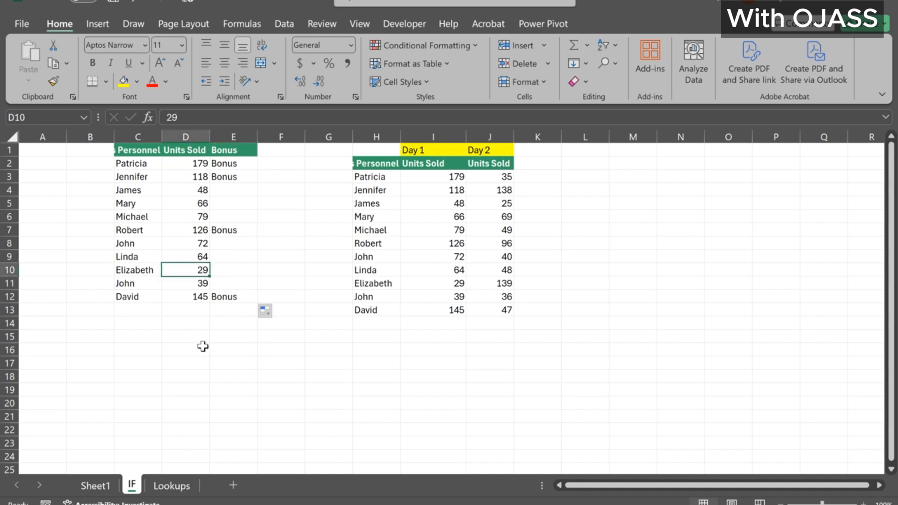
type("120")
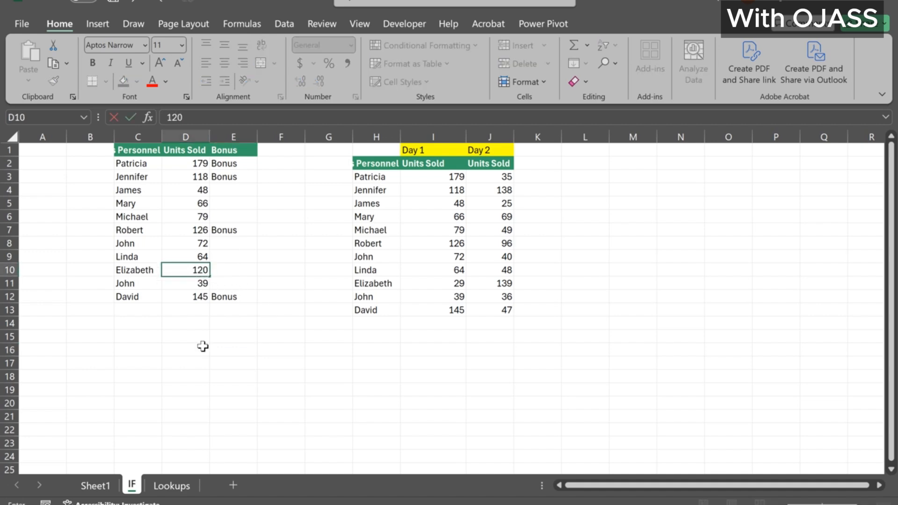
key("Return")
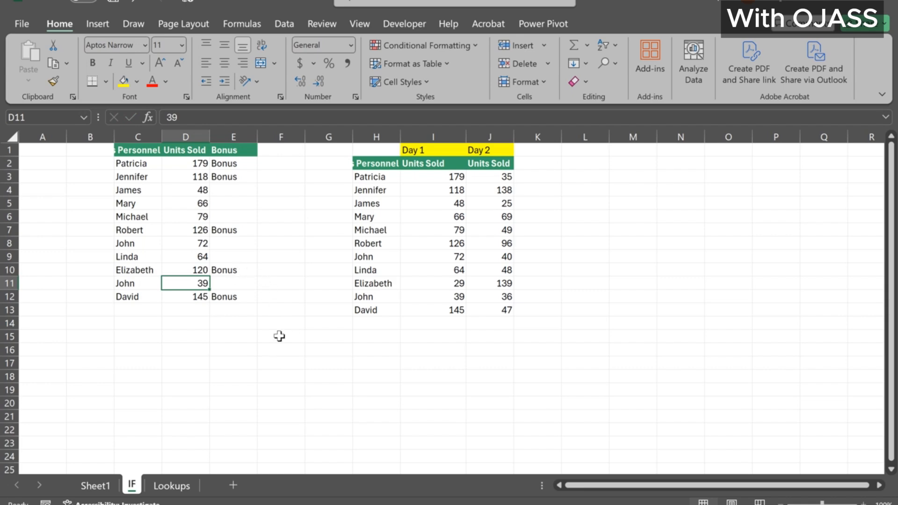
Step: Enter the label "Nested IF" in cell E16 below the sales table
left_click(221, 343)
left_click(281, 416)
left_click(234, 349)
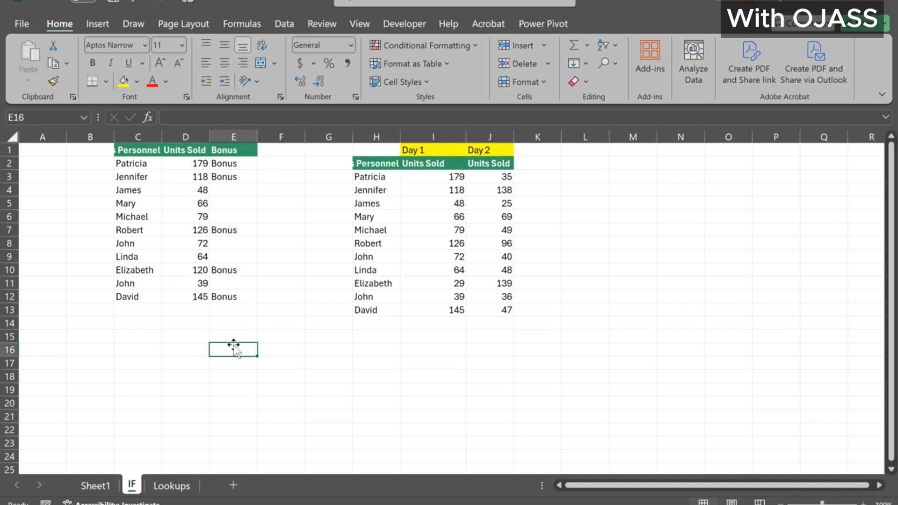
type("Nested")
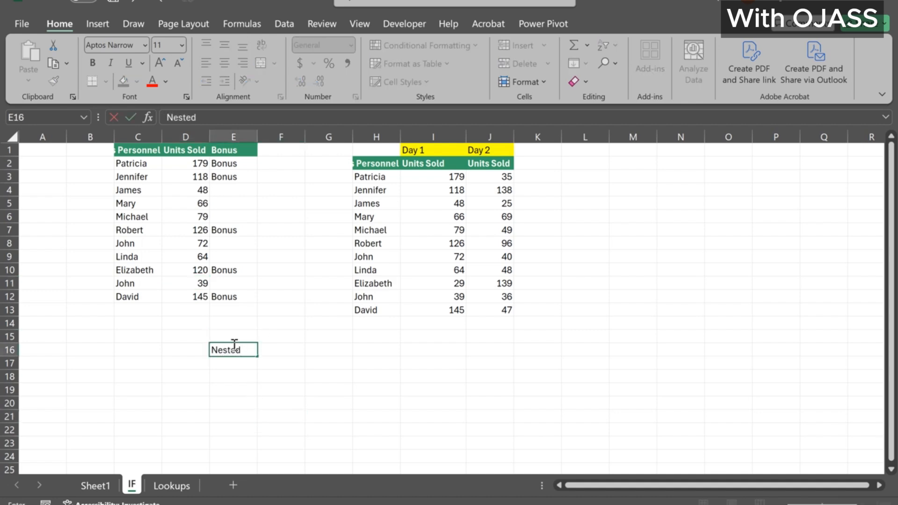
type(" If")
type("s")
key("BackSpace")
key("BackSpace")
key("BackSpace")
type("IF")
key("Return")
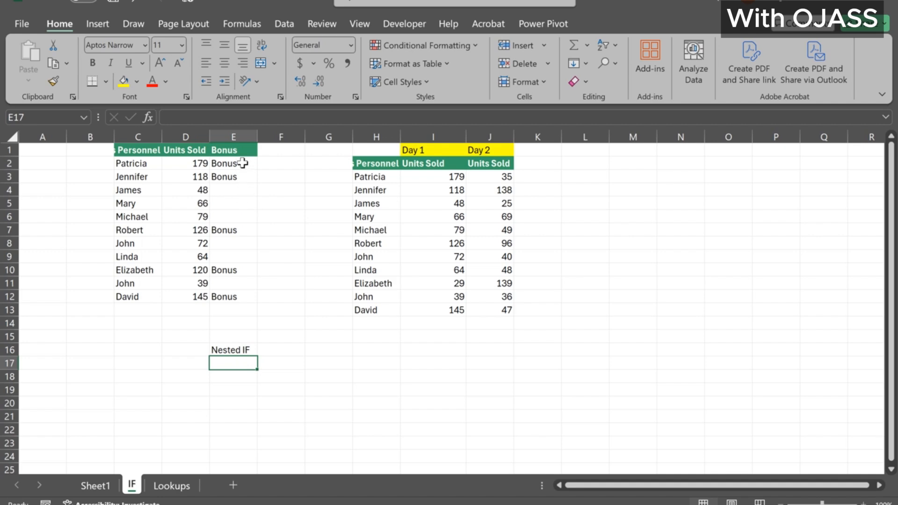
Step: Clear everything from the Bonus cells E2:E12
left_click_drag(242, 164, 238, 296)
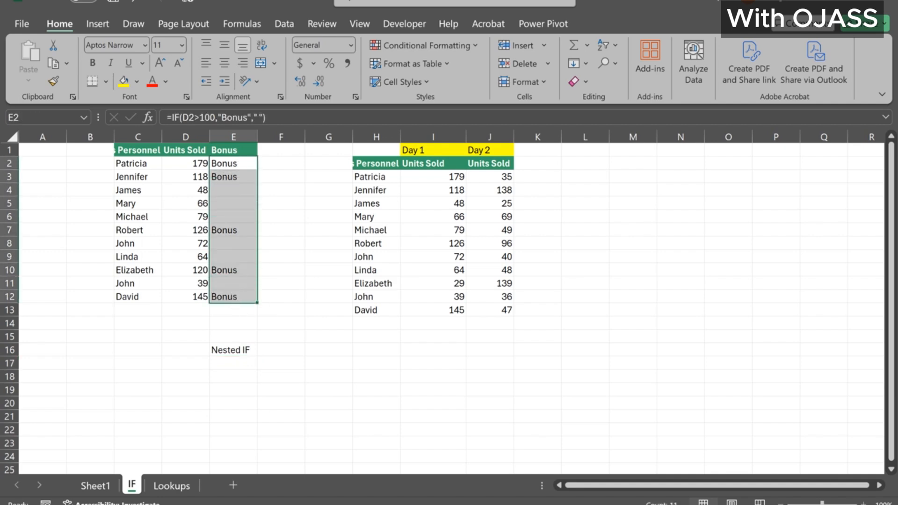
key("alt")
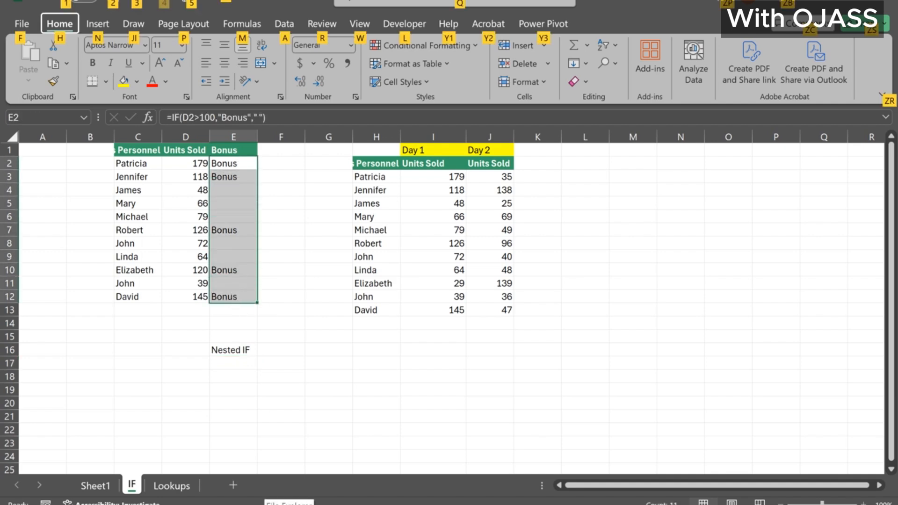
key("e")
key("a")
key("a")
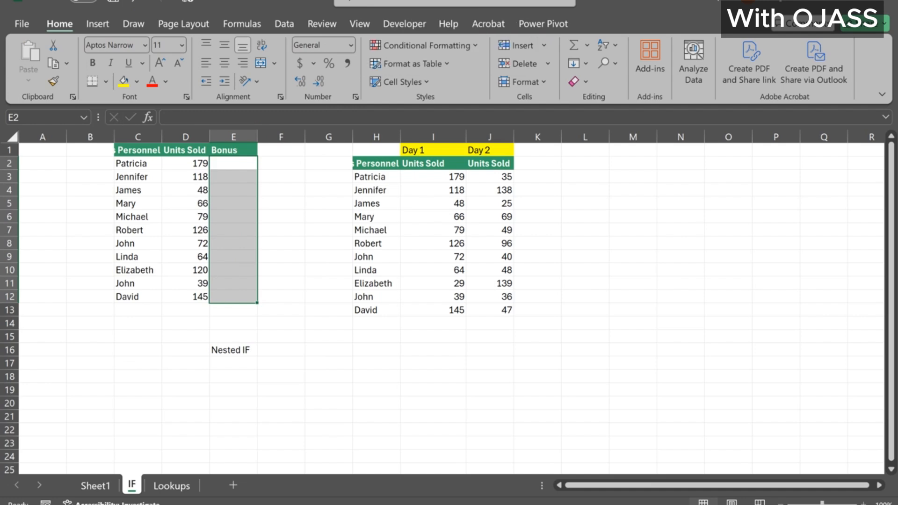
left_click(302, 379)
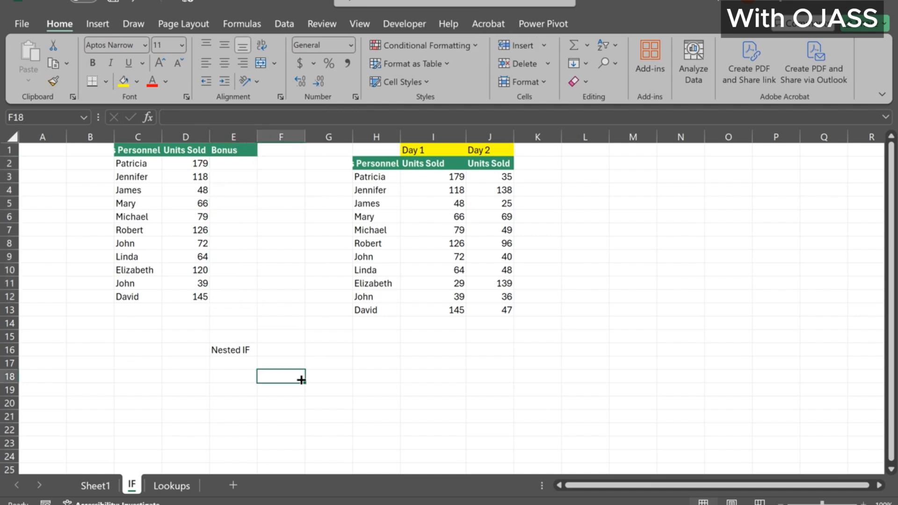
Step: Begin an IF formula in cell E2 that returns "Super Bonus" when D2>100
left_click(228, 165)
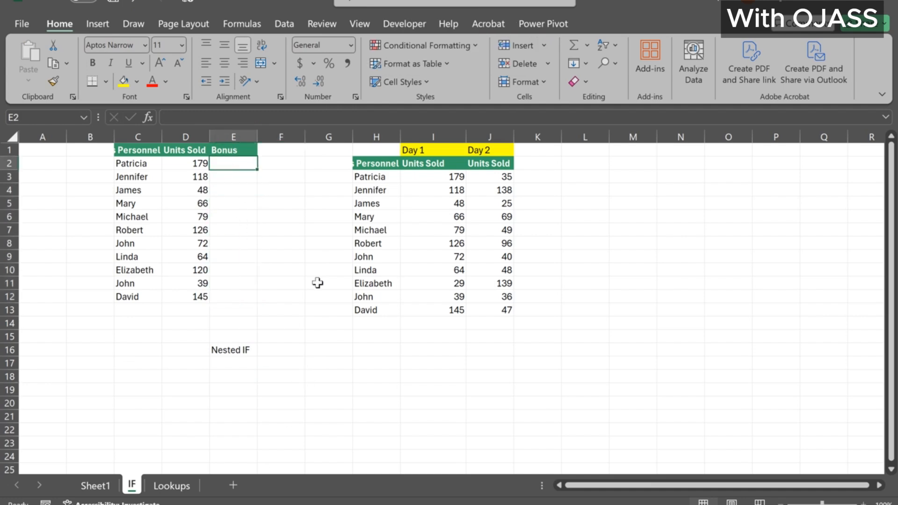
type("=")
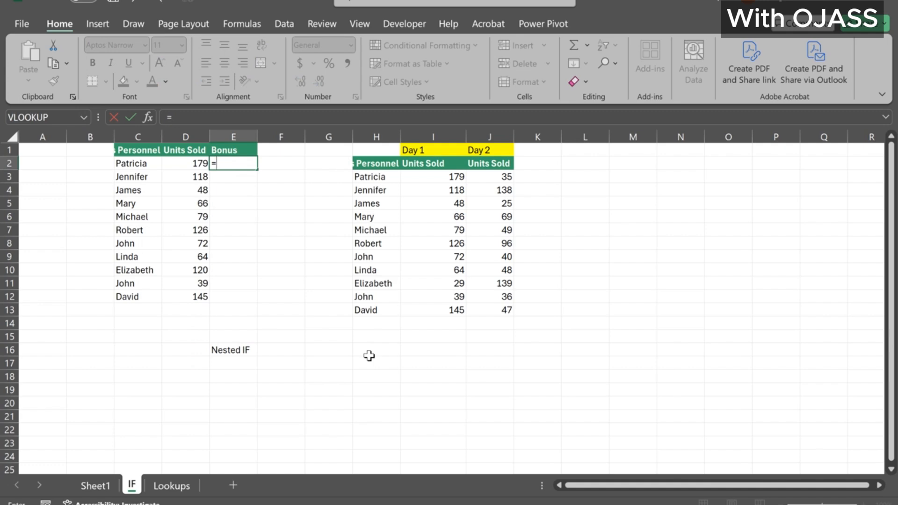
type("if")
key("Tab")
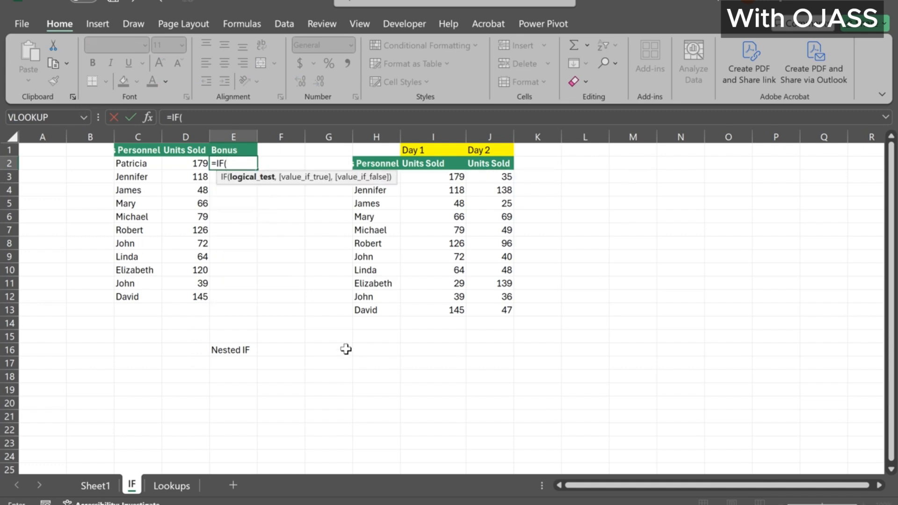
left_click(184, 164)
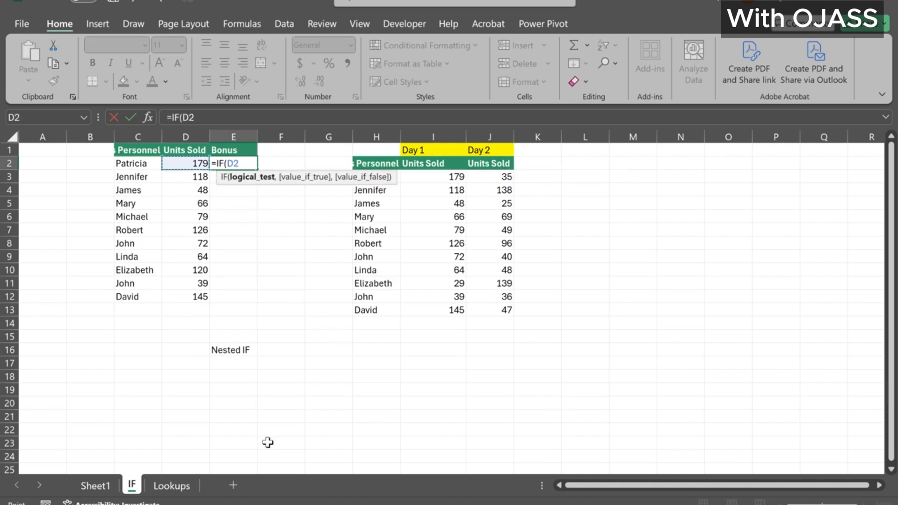
type(">100,")
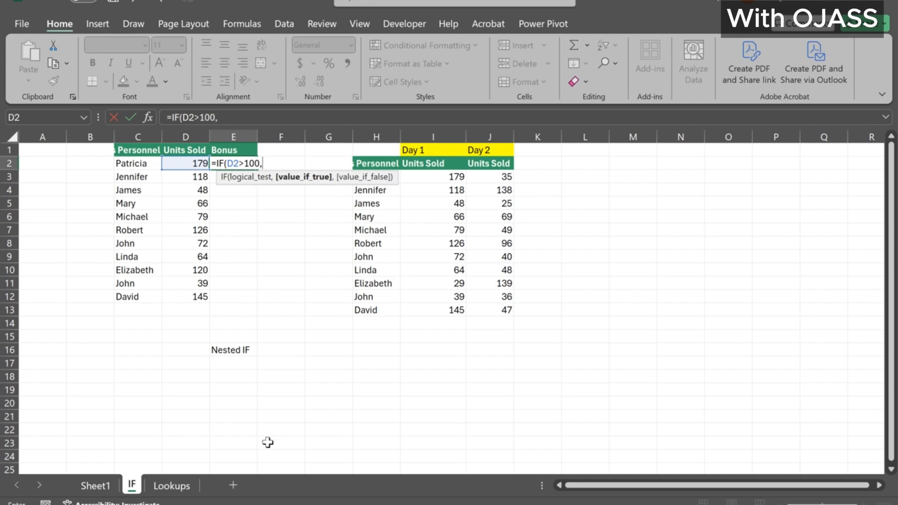
type("\"Super Bonus\"")
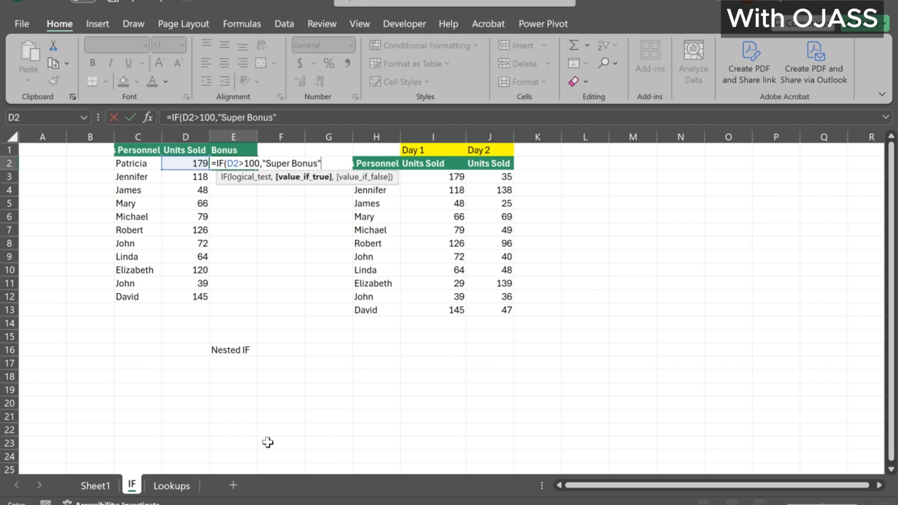
type(",")
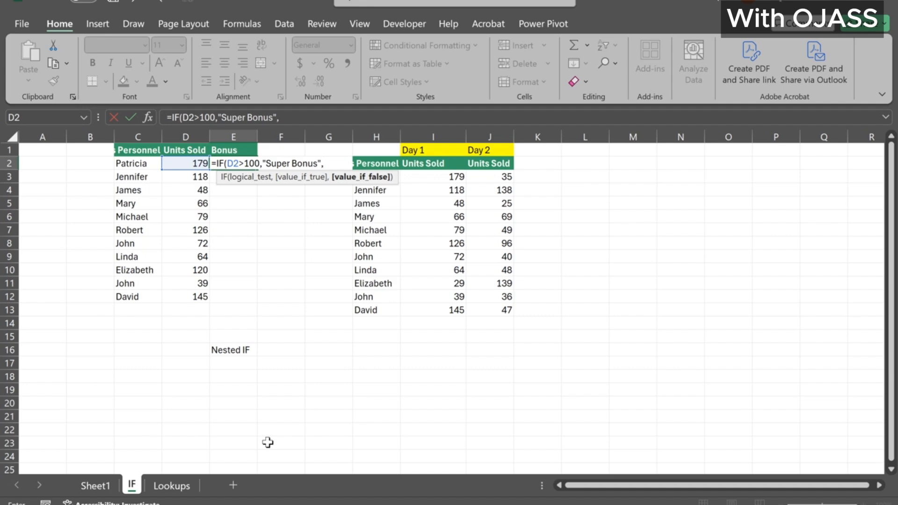
Step: Complete the E2 formula with a nested IF that returns "Bonus" when D2>70 and "No BONUS" otherwise
type("if")
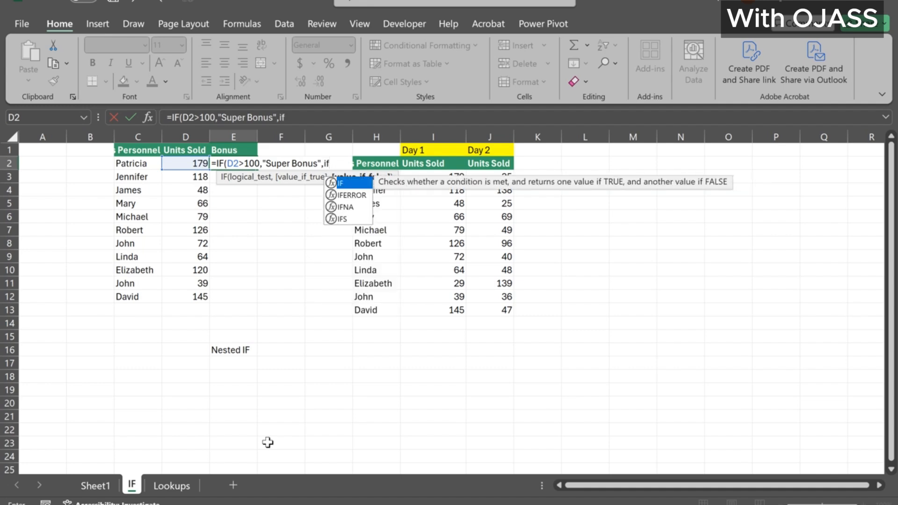
key("Tab")
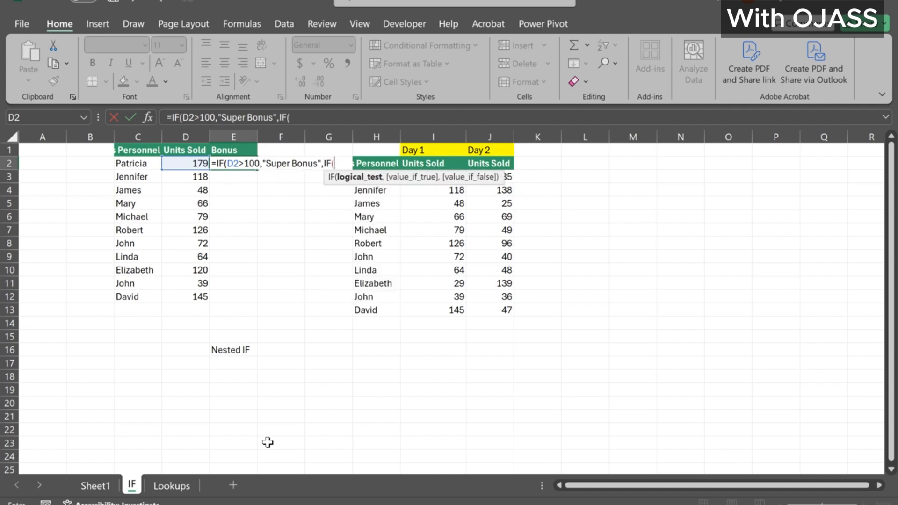
left_click(191, 164)
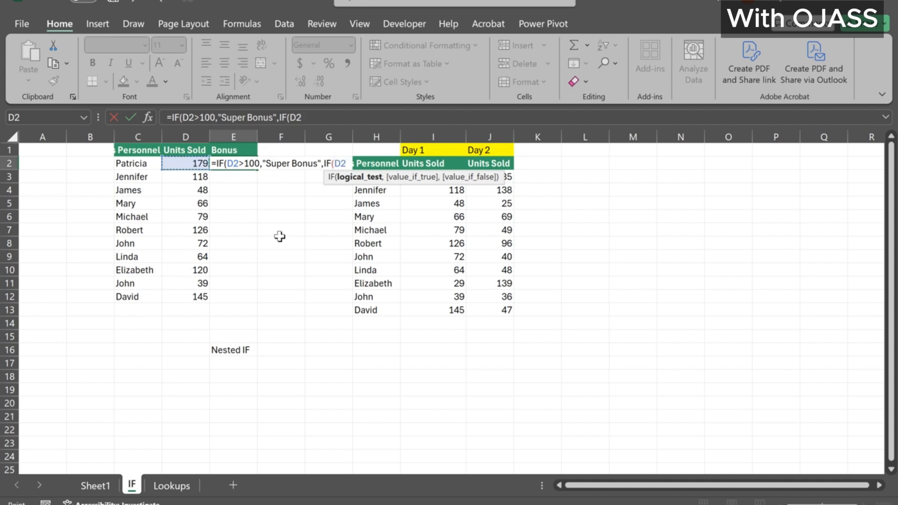
type(">")
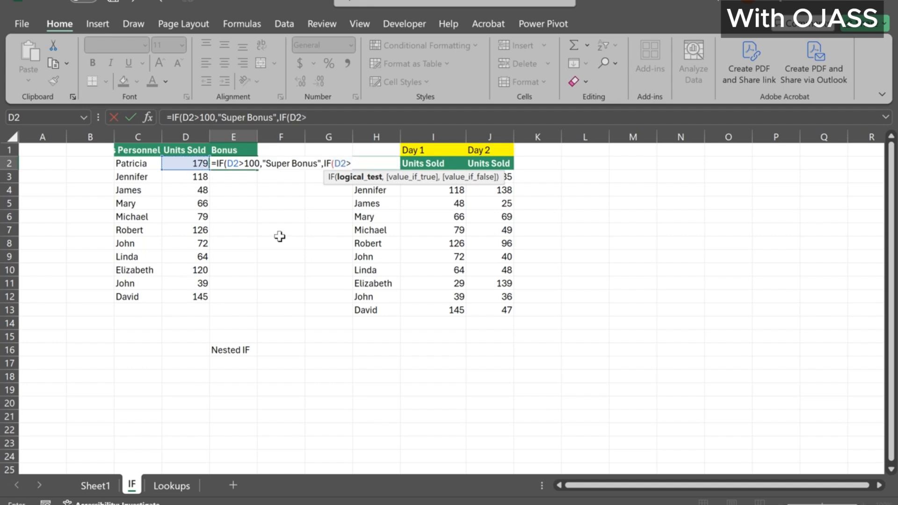
type("70,")
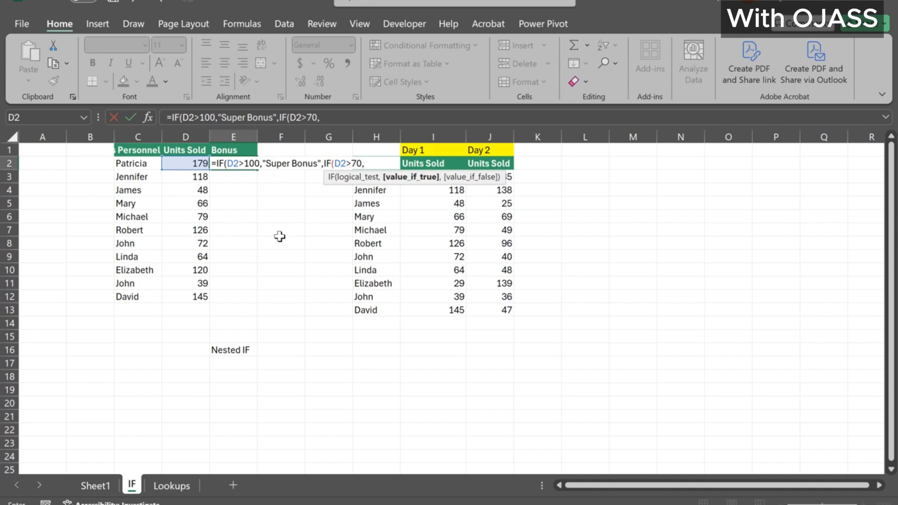
type("\"Bonus\",")
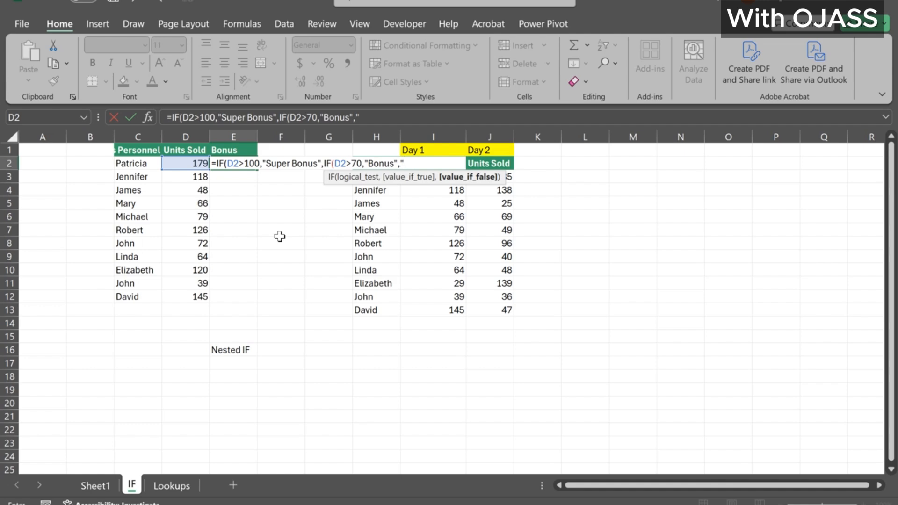
type("\"No BONUS\"")
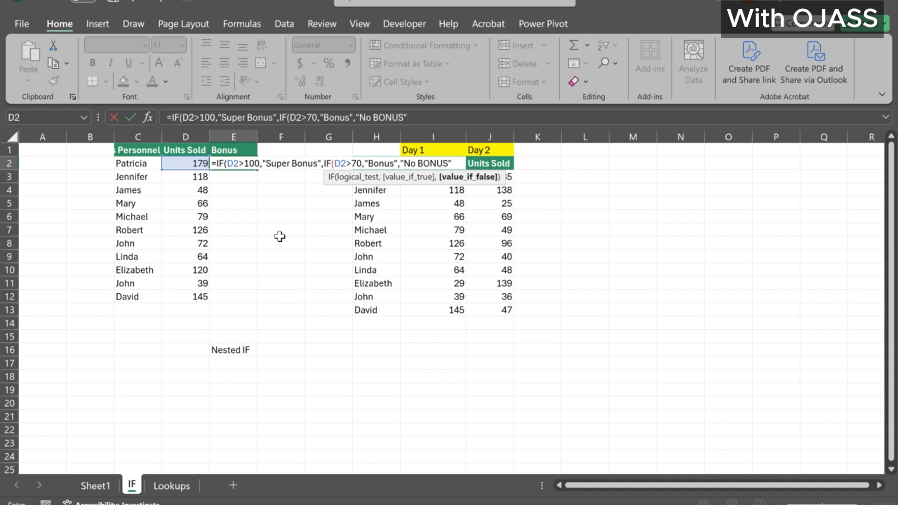
type(")")
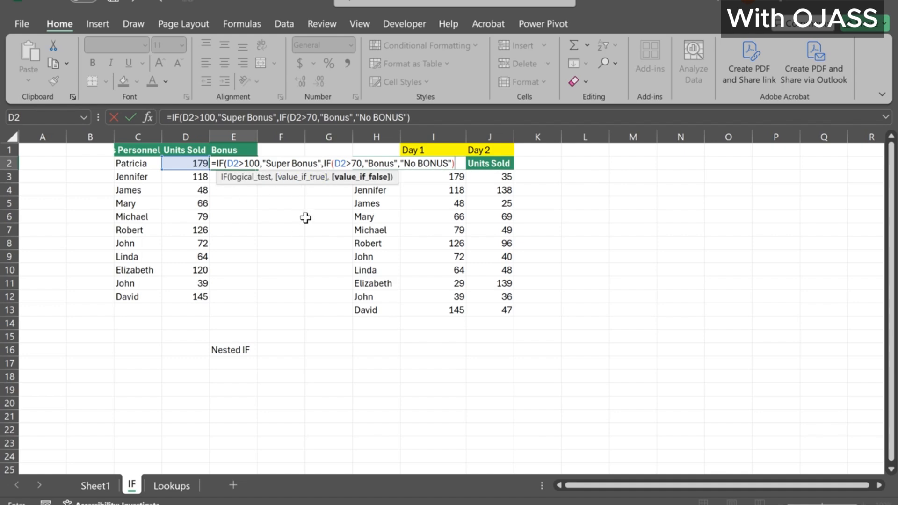
type(")")
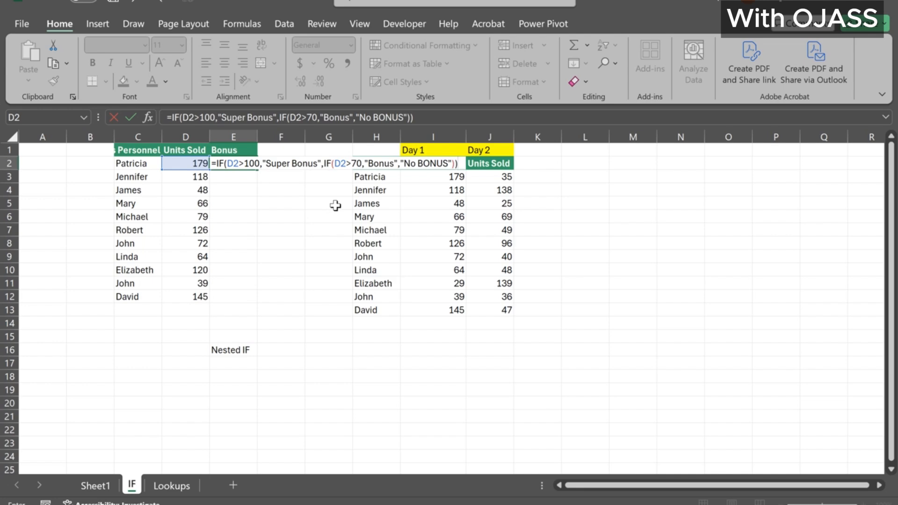
key("Return")
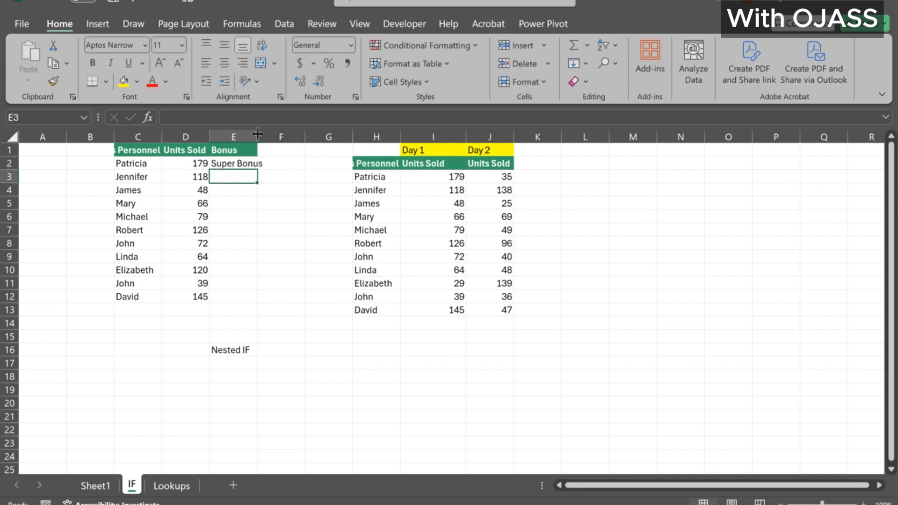
Step: Widen column E to fit the bonus text and fill the nested IF formula from E2 down to E12
left_click_drag(257, 133, 281, 134)
left_click(273, 166)
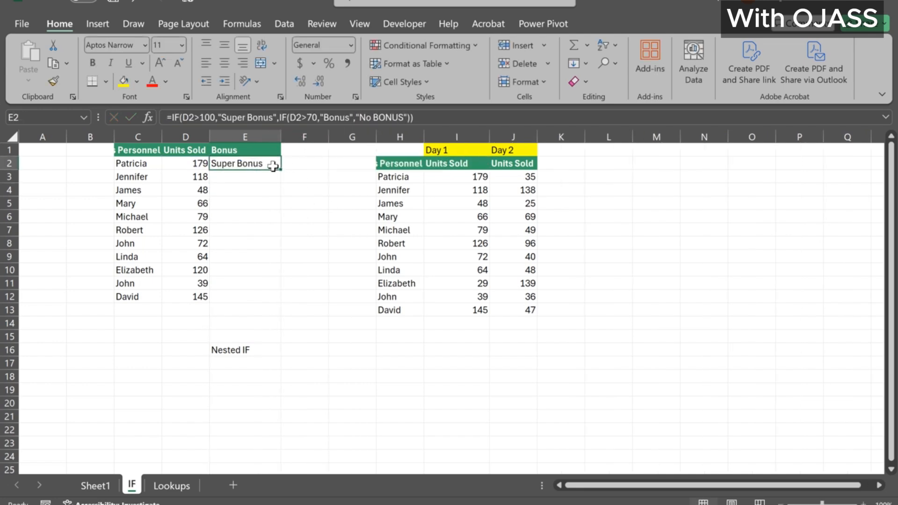
left_click_drag(283, 170, 283, 307)
left_click(333, 404)
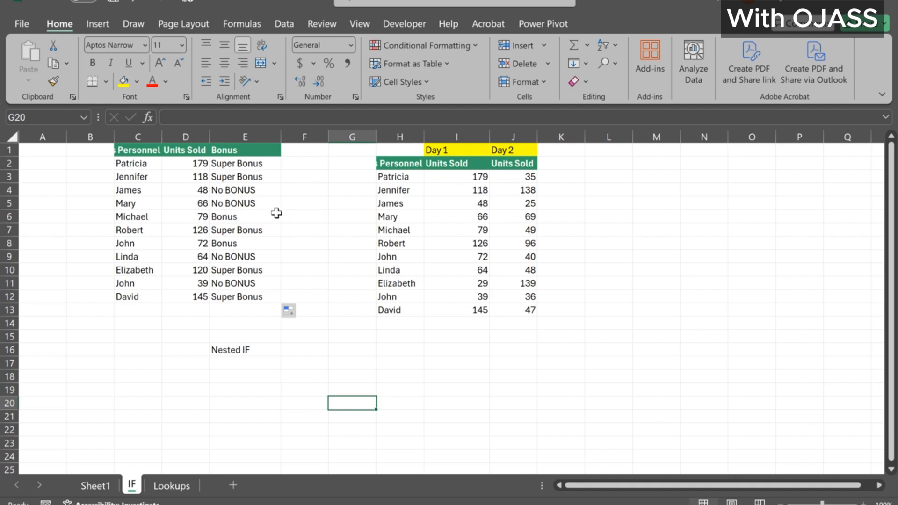
Step: Replace the "No BONUS" result in E2's nested IF formula with blank text " "
left_click(248, 162)
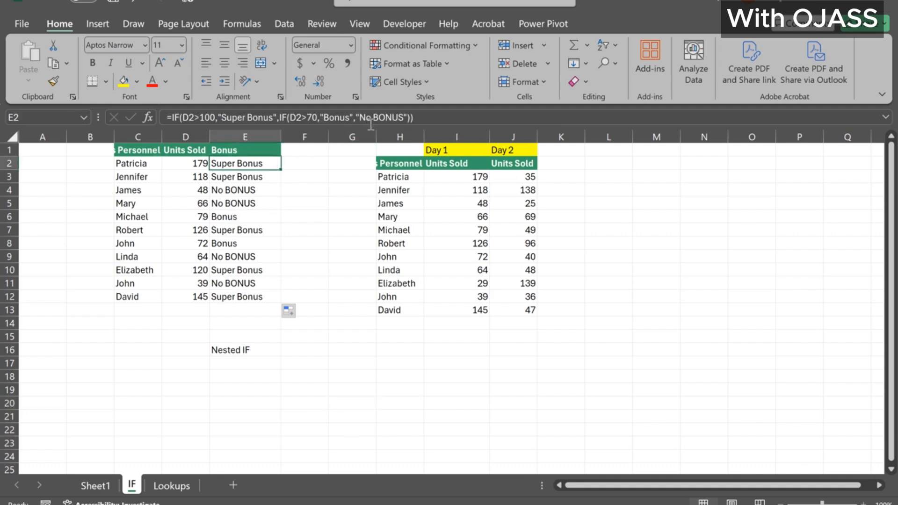
left_click(403, 117)
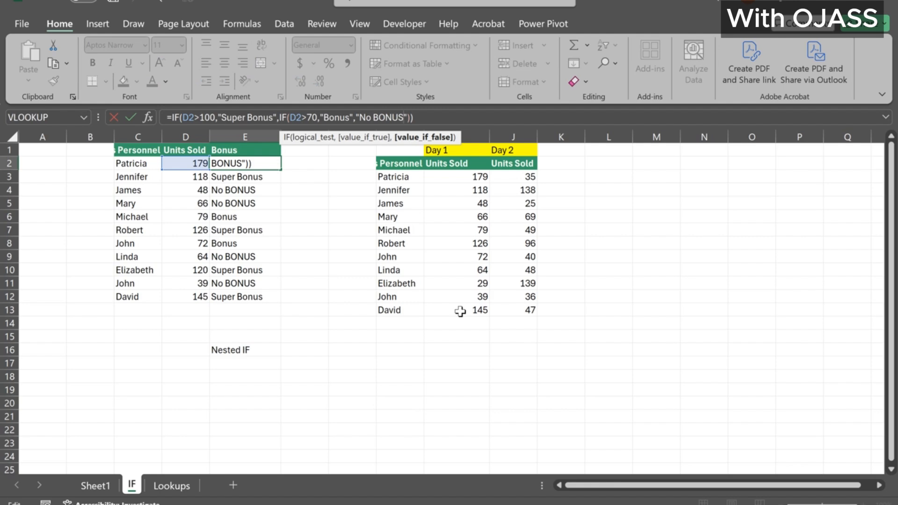
key("BackSpace")
key("BackSpace")
key("BackSpace")
key("BackSpace")
key("BackSpace")
key("BackSpace")
key("BackSpace")
key("BackSpace")
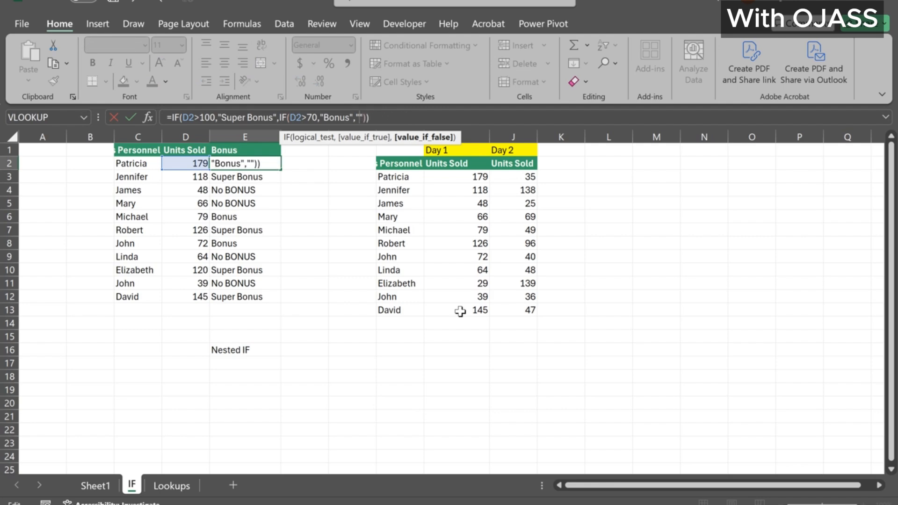
key("Return")
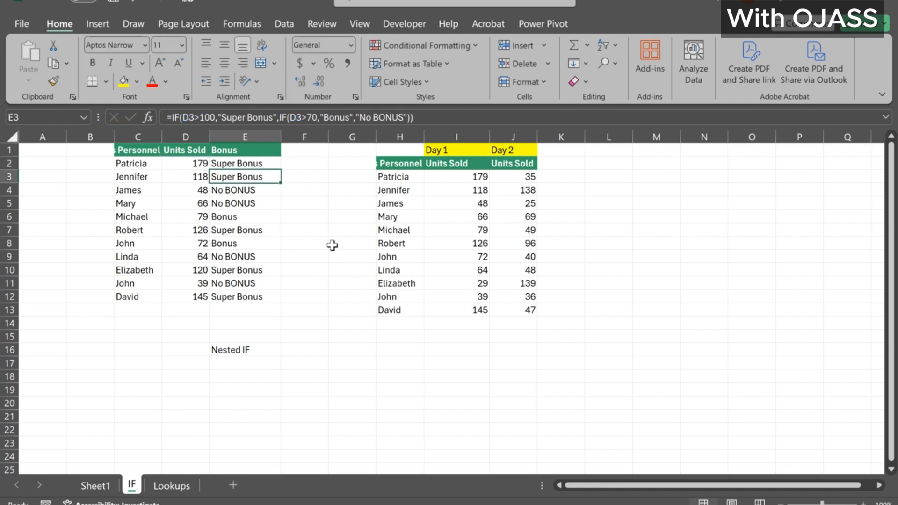
Step: Fill the revised nested IF formula from E2 down the Bonus column to E12
left_click(271, 163)
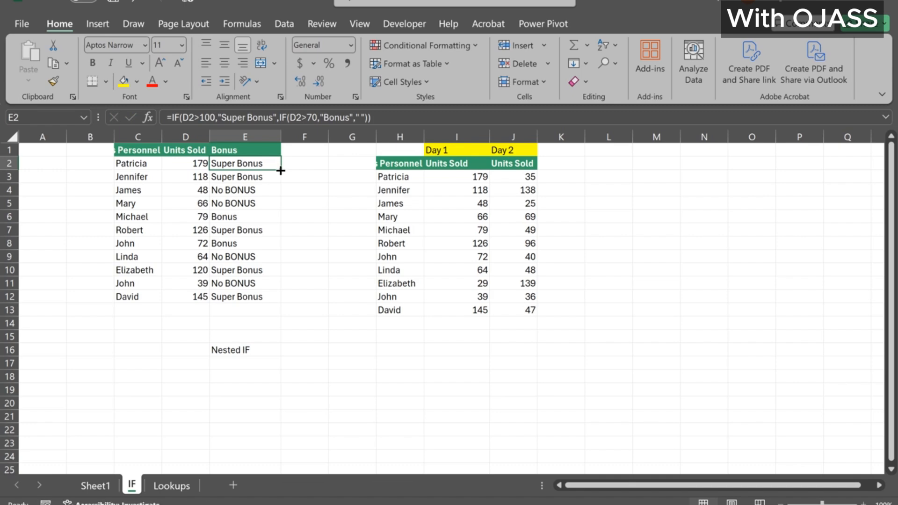
double_click(282, 170)
left_click(313, 349)
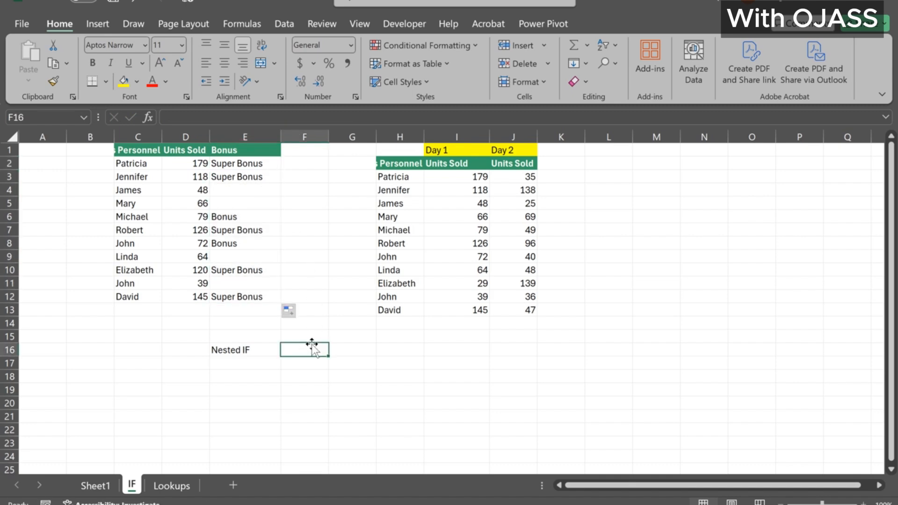
Step: Clear the "Nested IF" label from cell E16
left_click(250, 349)
key("Delete")
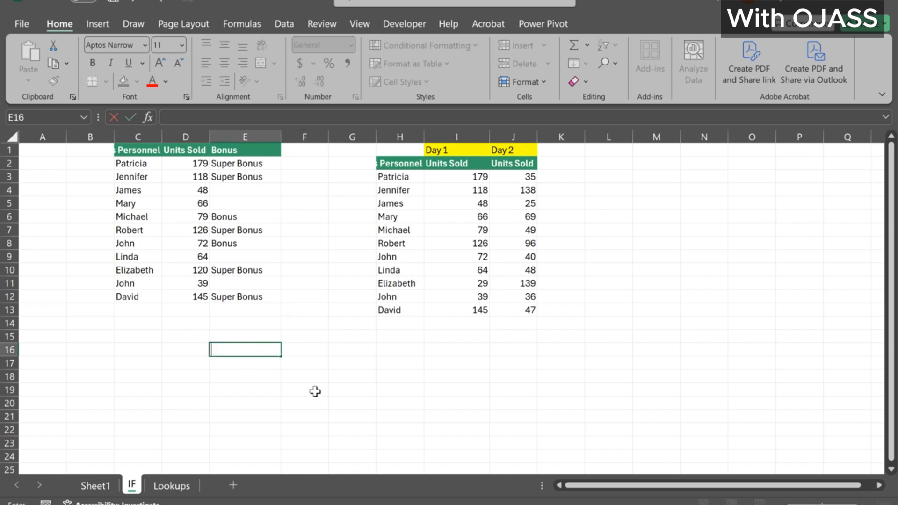
left_click(394, 347)
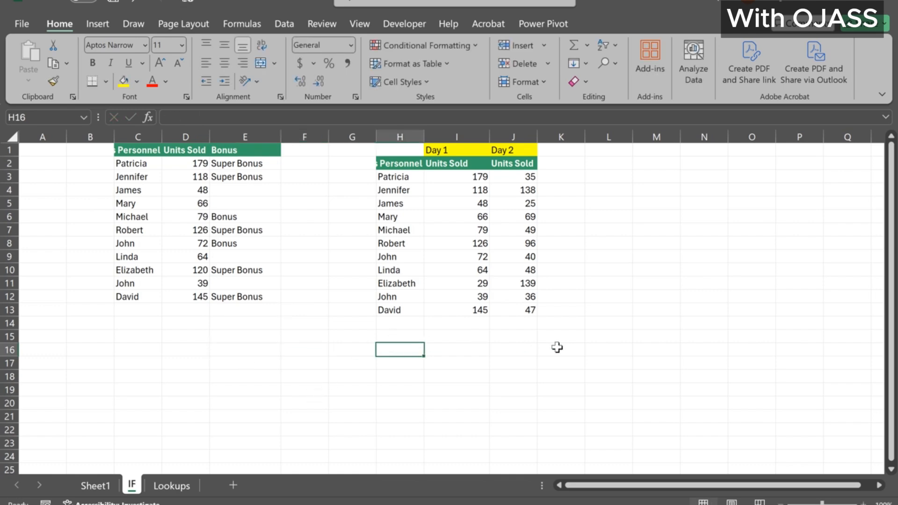
Step: Enter the header "IF (AND)" in cell K2 beside the Day 2 Units Sold column
left_click(571, 151)
left_click(575, 165)
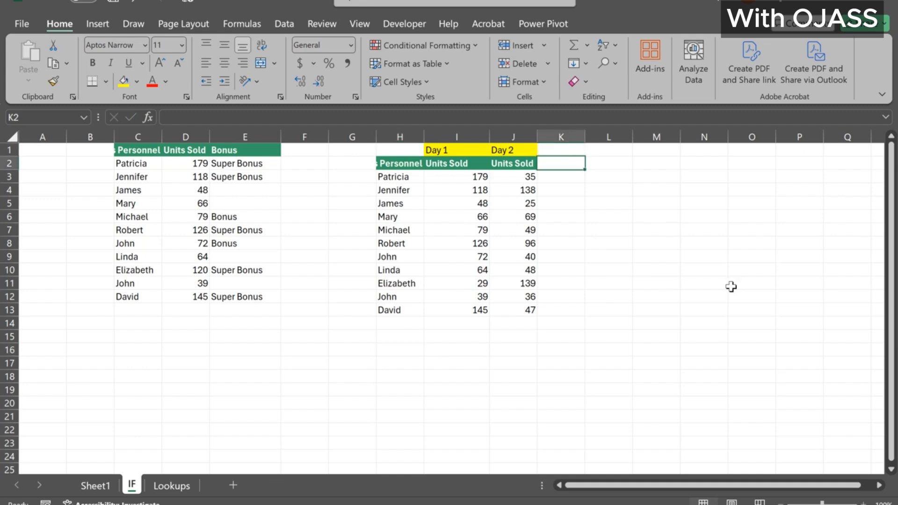
type("I")
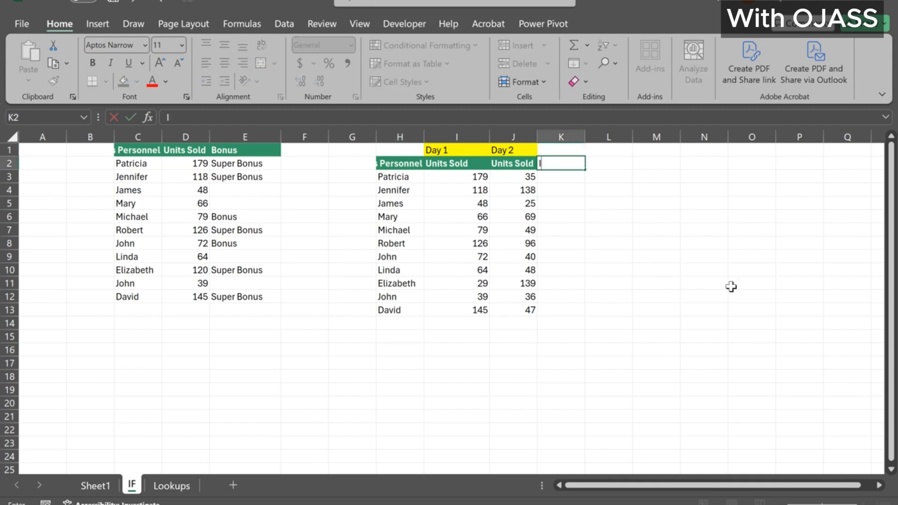
type("F (AND)")
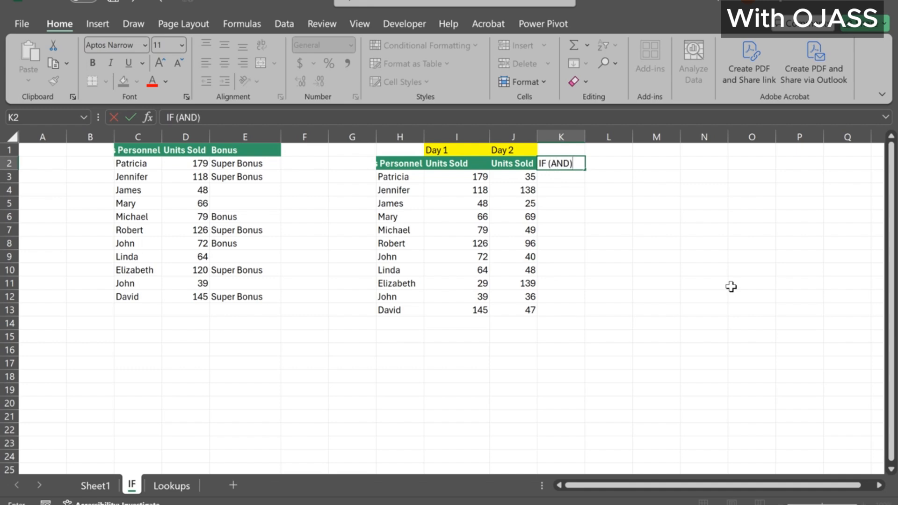
key("Return")
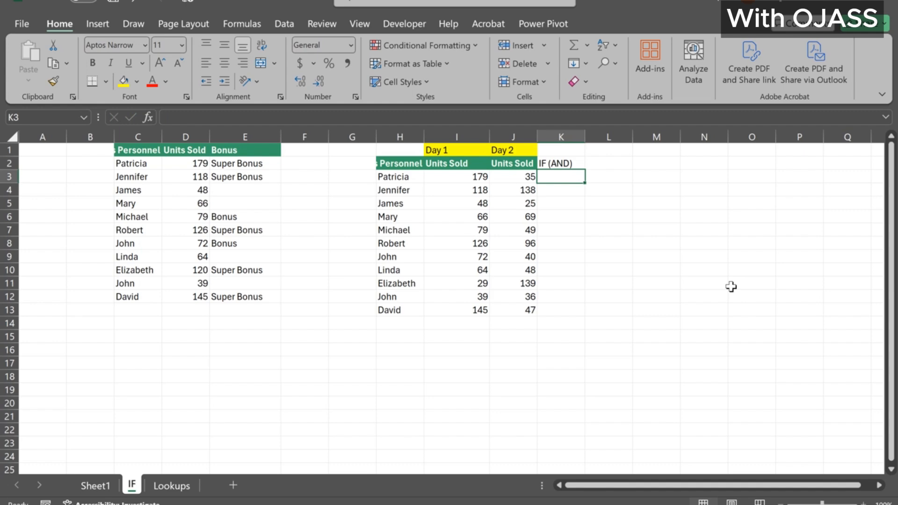
Step: Start an IF formula in K3 whose AND test requires both I3>100 and J3>100
left_click(456, 150)
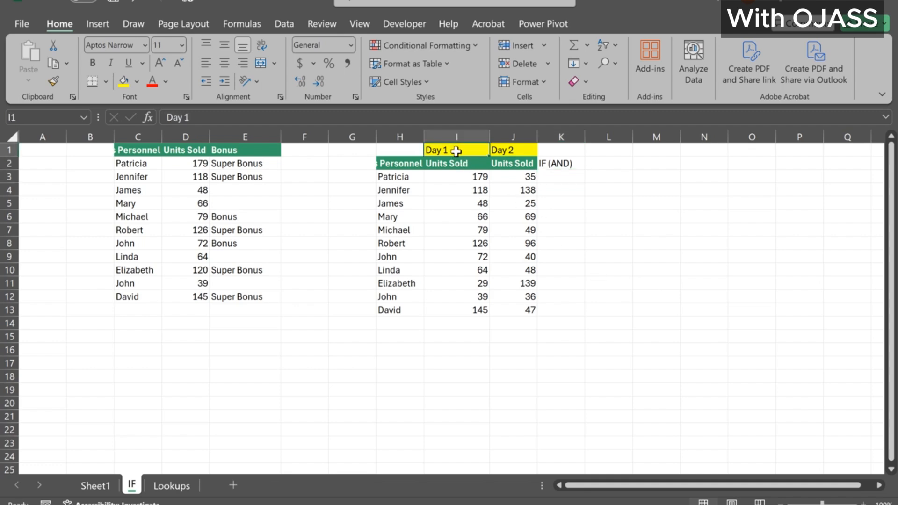
left_click(510, 146)
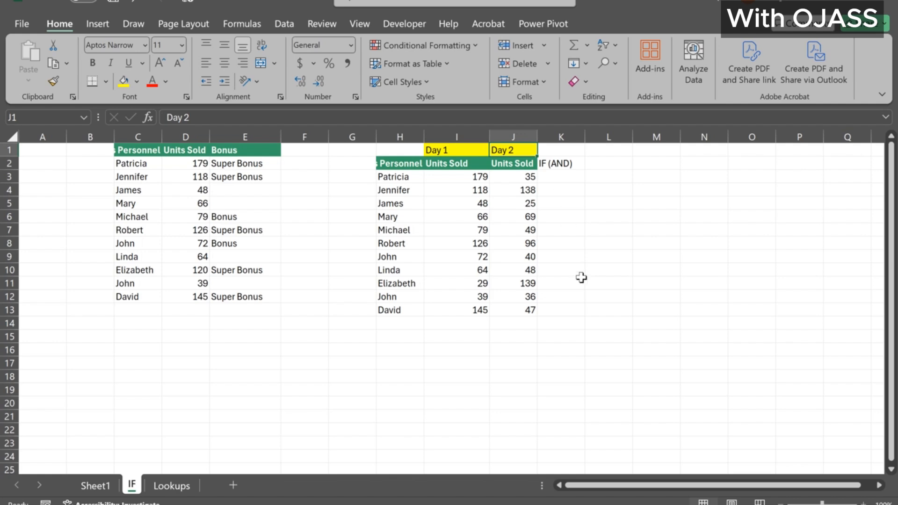
left_click(556, 179)
type("=")
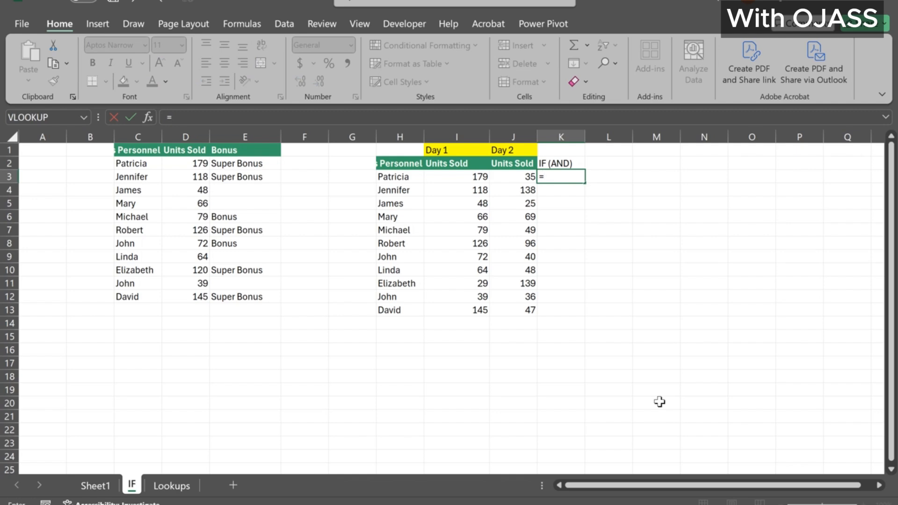
type("if")
key("Tab")
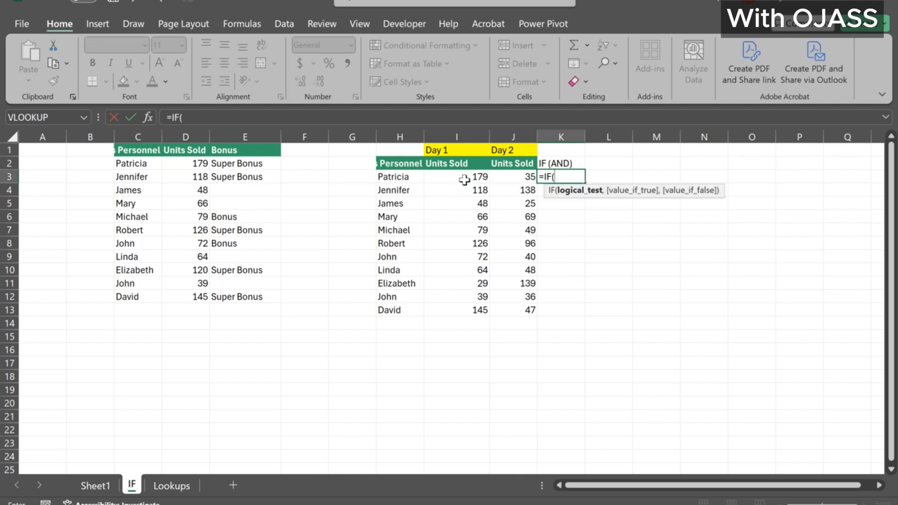
type("And")
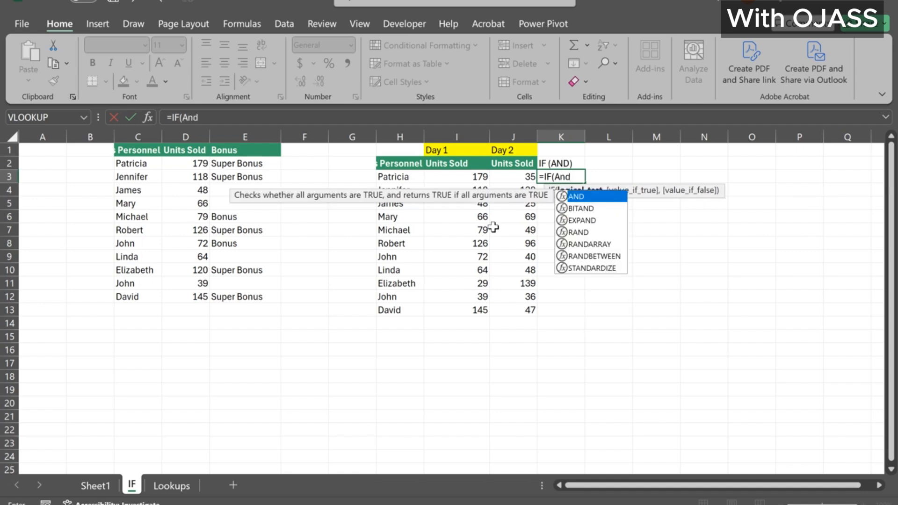
key("Tab")
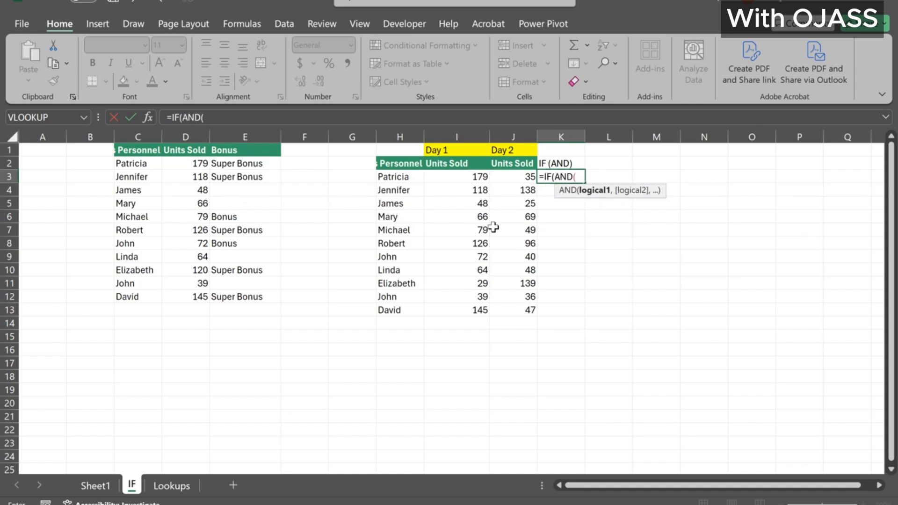
left_click(482, 176)
type(">")
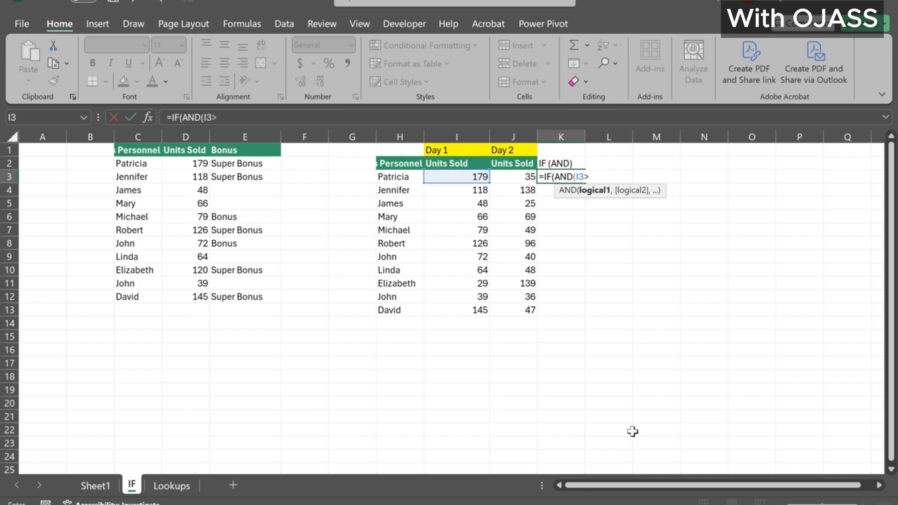
type("100,")
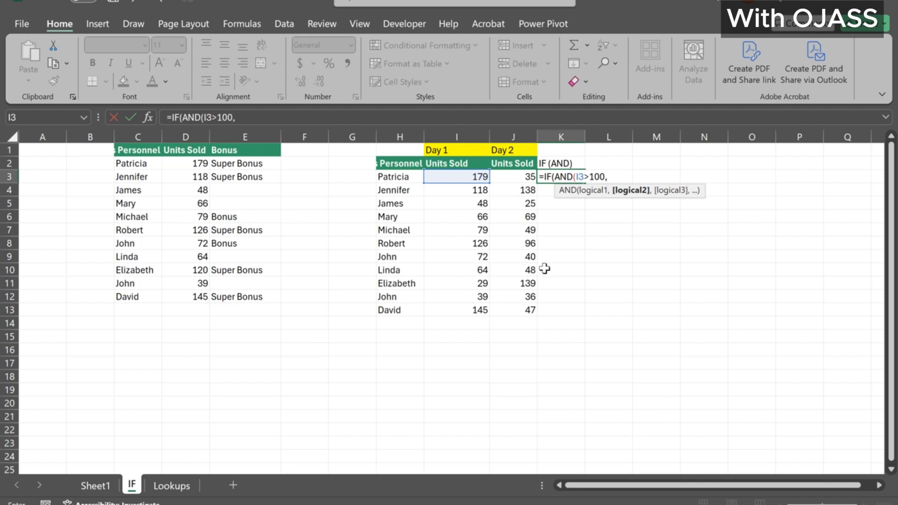
left_click(517, 179)
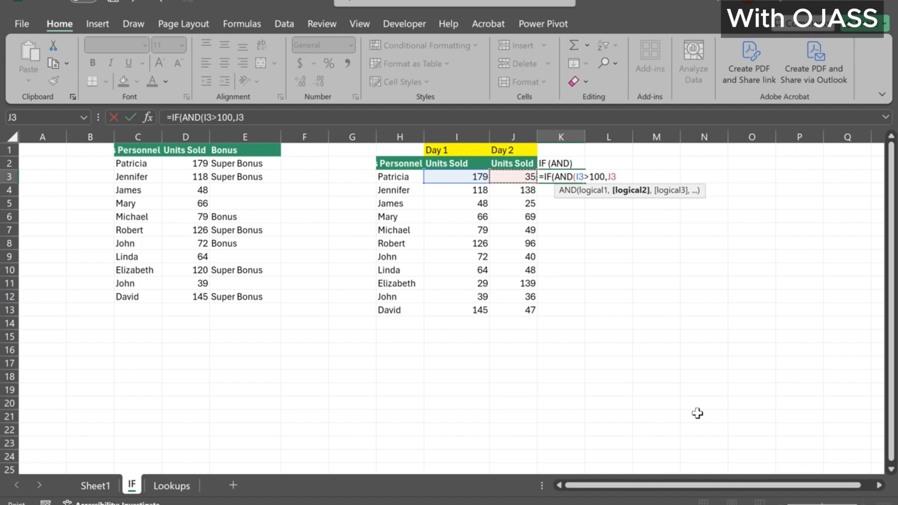
type(">100")
type("),")
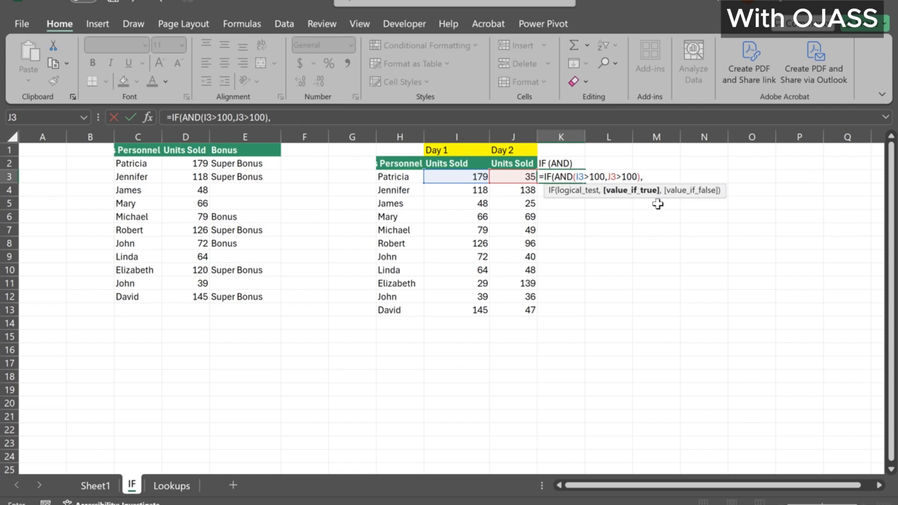
Step: Complete K3's IF(AND) formula with "Bonus" as the true result and "NO" as the false result
type("\"Bonus\",")
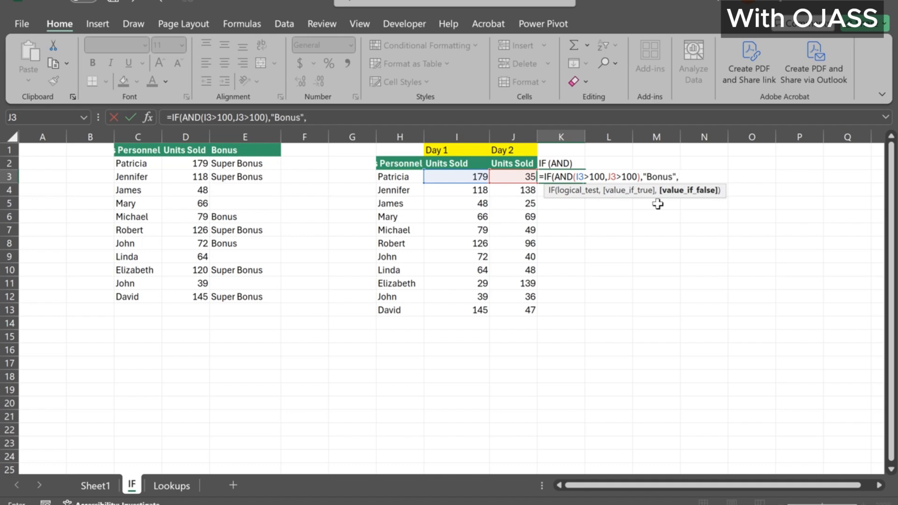
type("\"NO\")")
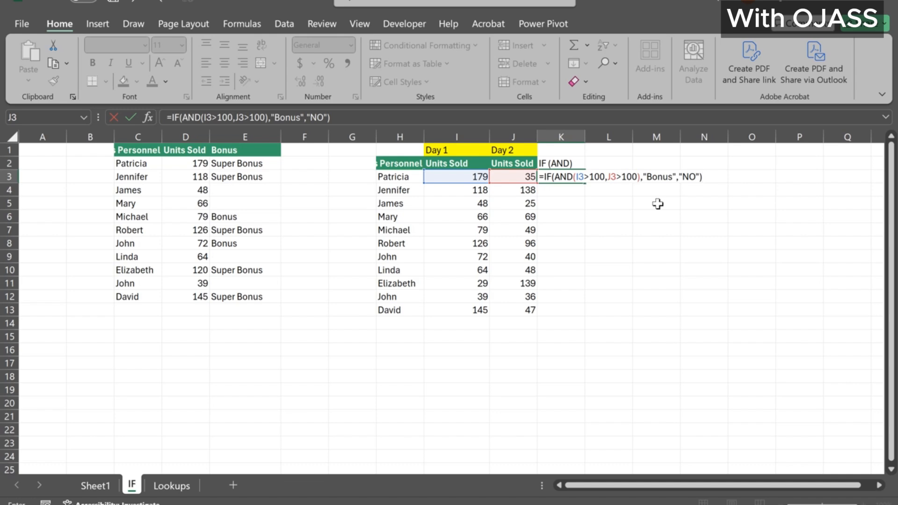
key("Return")
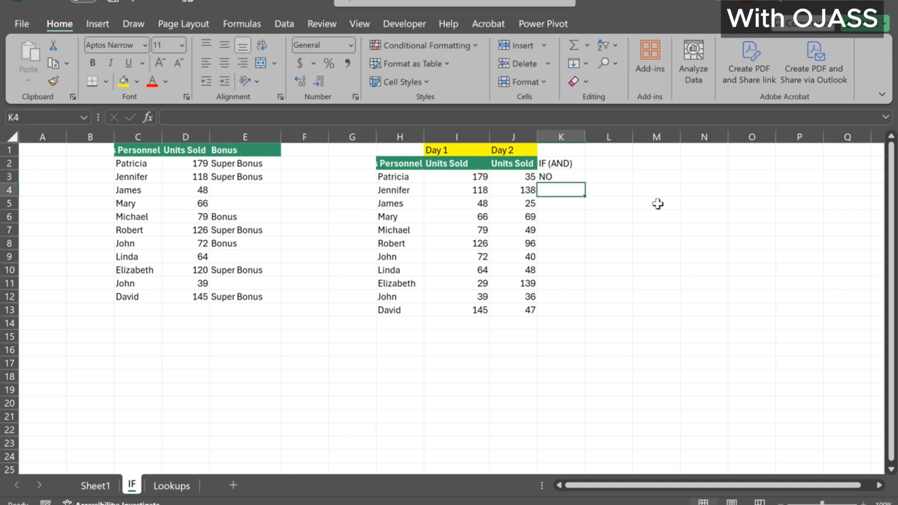
Step: Fill the IF(AND) formula from K3 down the column to K13
left_click(475, 187)
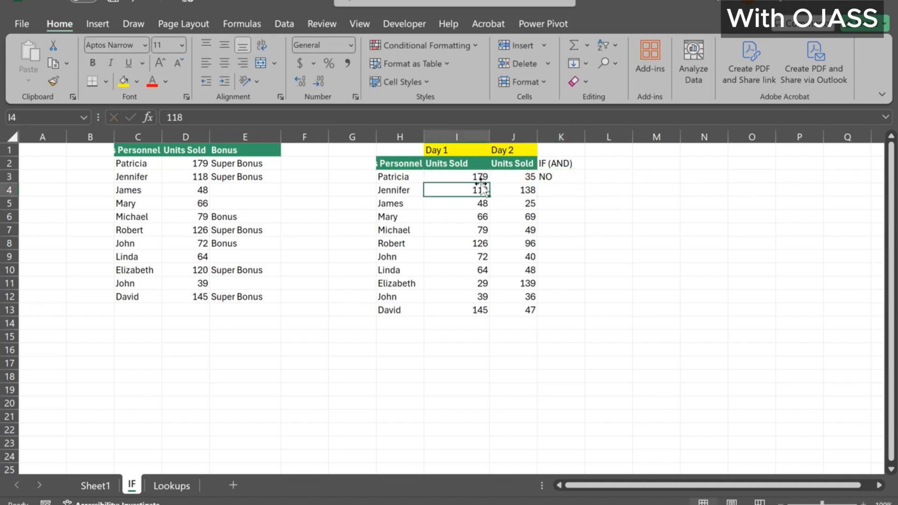
left_click(573, 177)
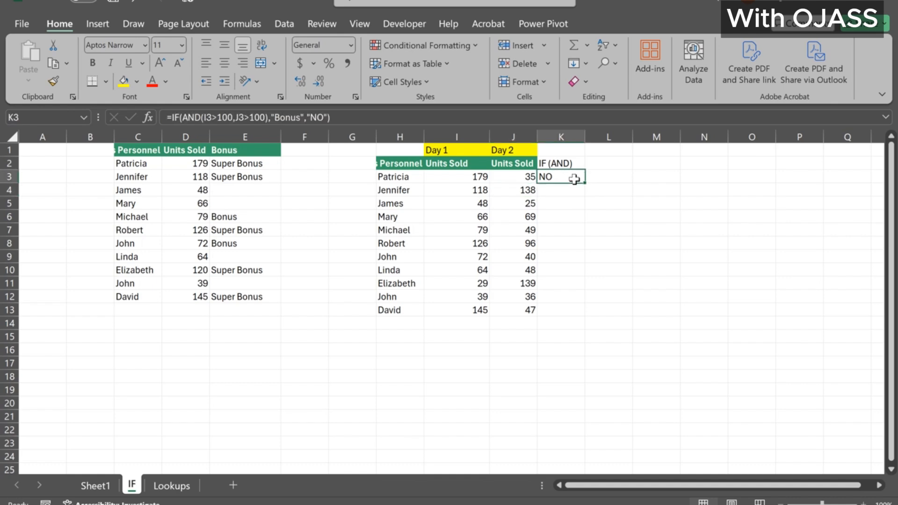
left_click_drag(586, 185, 585, 317)
left_click(666, 327)
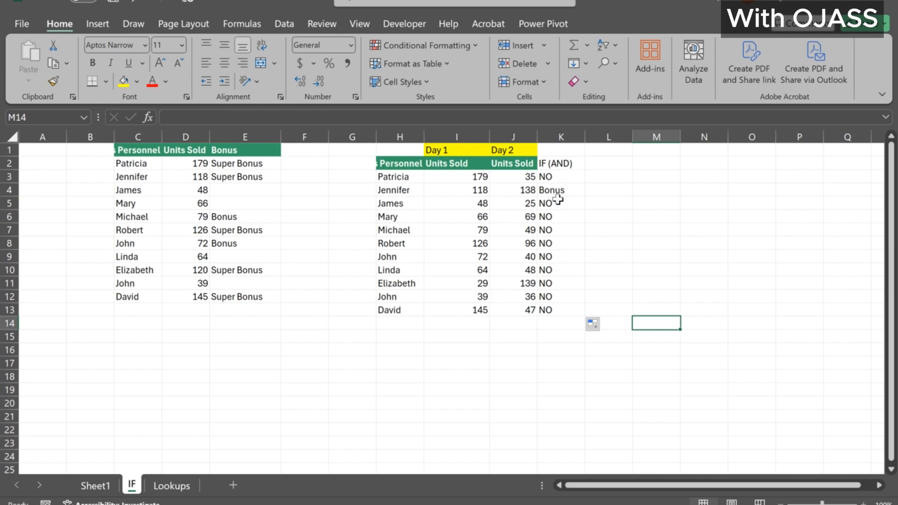
Step: Set the Day 2 units sold in J8 to 120 to test the IF(AND) formula
left_click(472, 196)
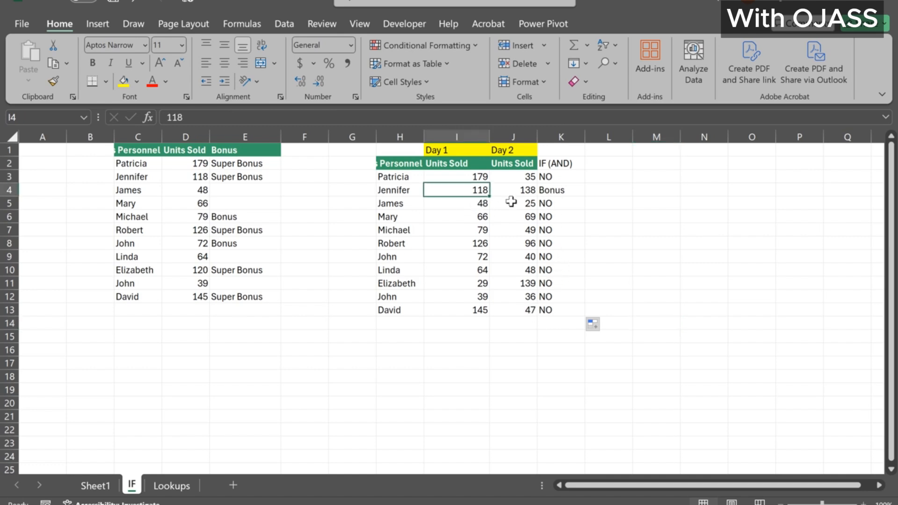
left_click(523, 194)
left_click(525, 234)
left_click(526, 241)
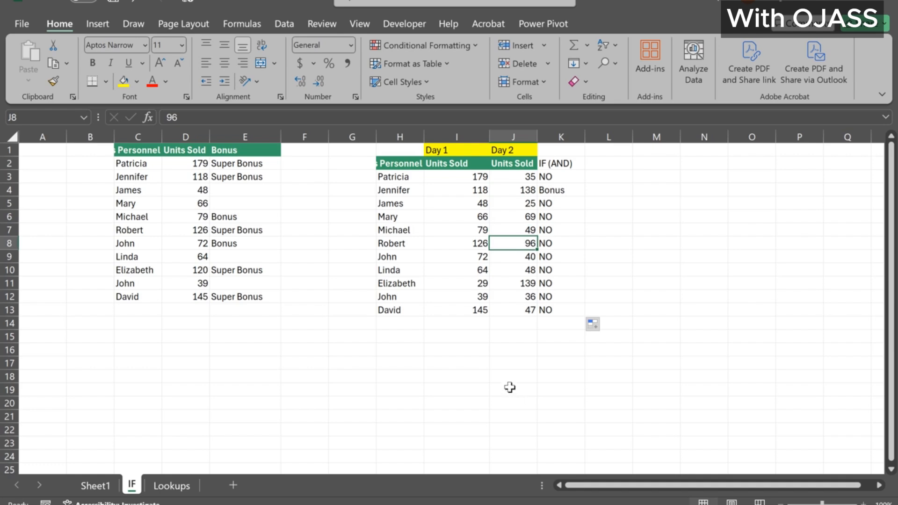
type("12")
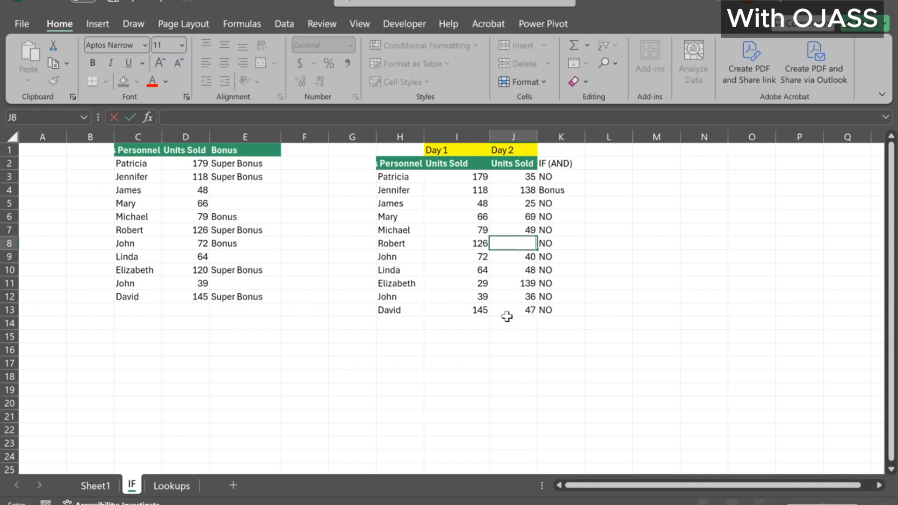
type("0")
key("Return")
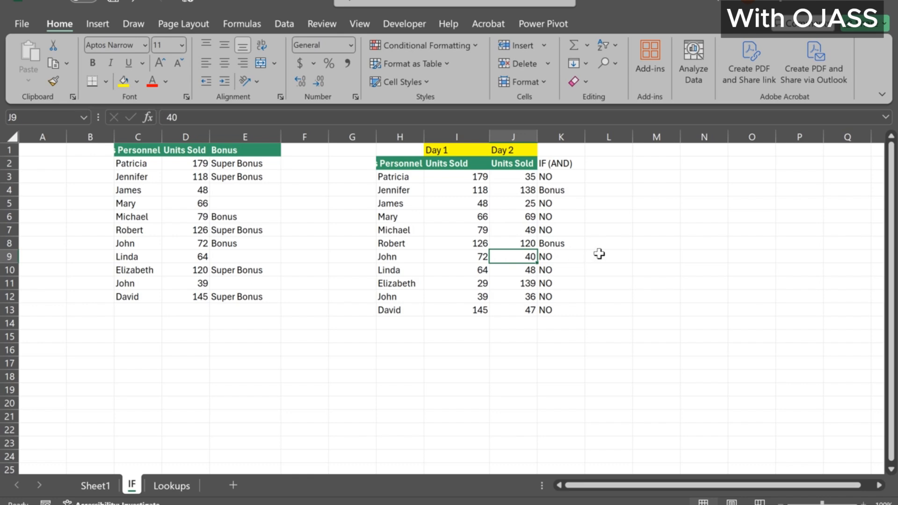
Step: Undo the test change to the Day 2 units sold in J8
left_click(608, 166)
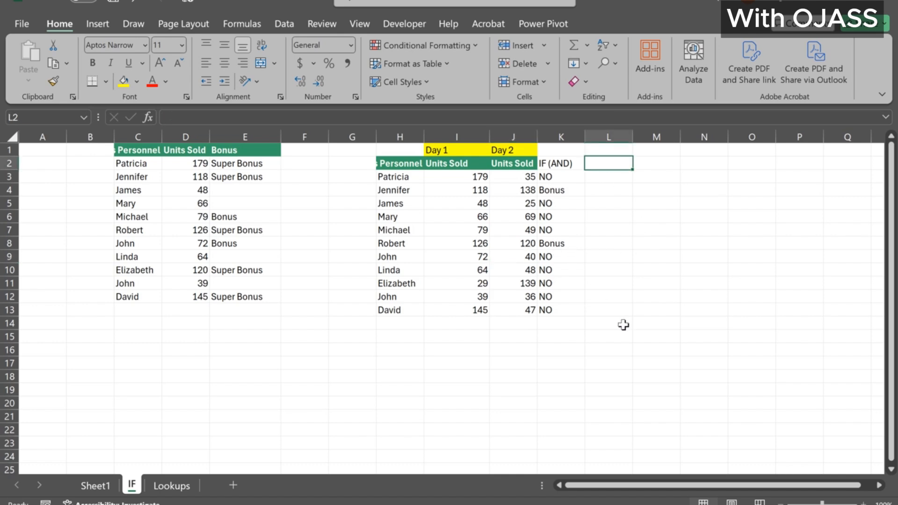
key("ctrl+z")
key("Down")
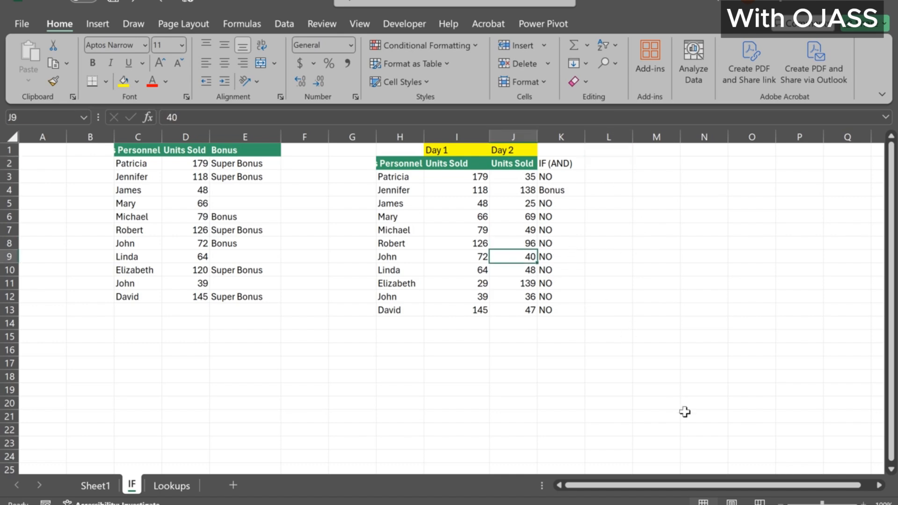
Step: Enter the header "IF (OR)" in cell L2 beside the IF (AND) column
left_click(618, 163)
type("IF")
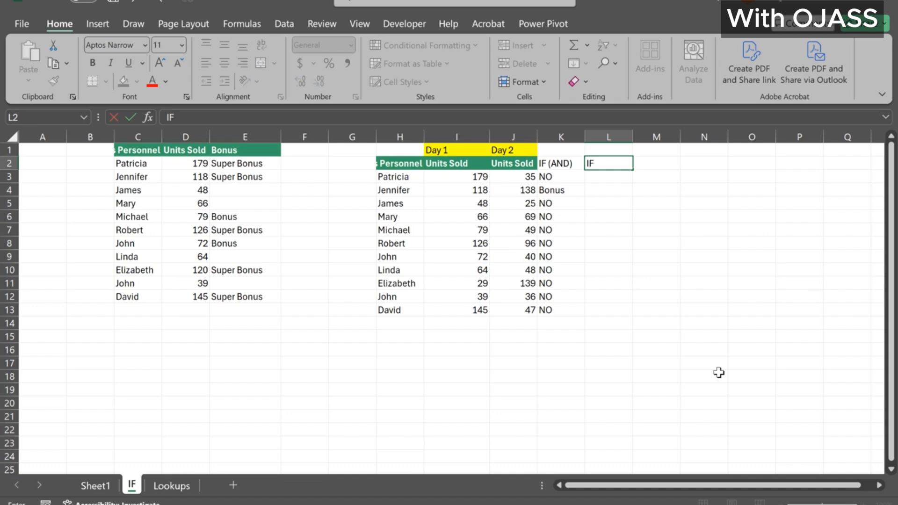
type(" (OR)")
key("Return")
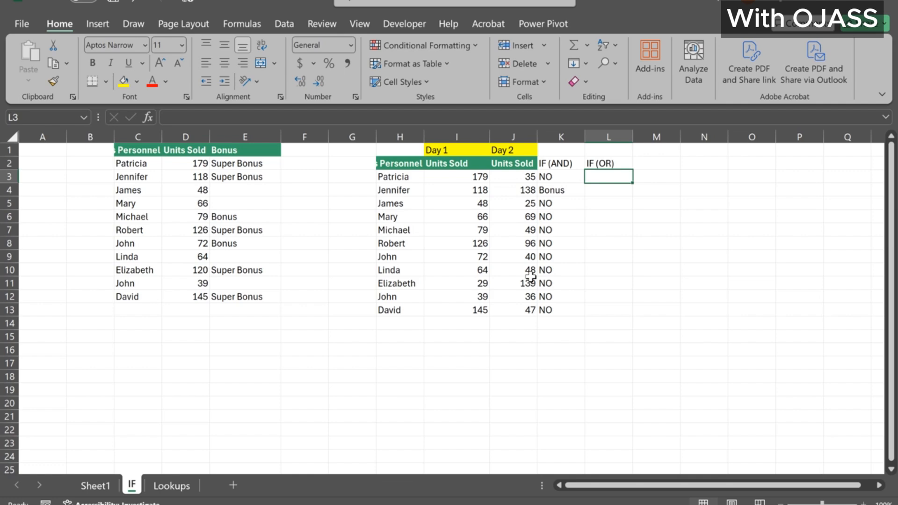
Step: Enter the formula =IF(OR(I3>100,J3>100),"Bonus","NO") in cell L3
type("=")
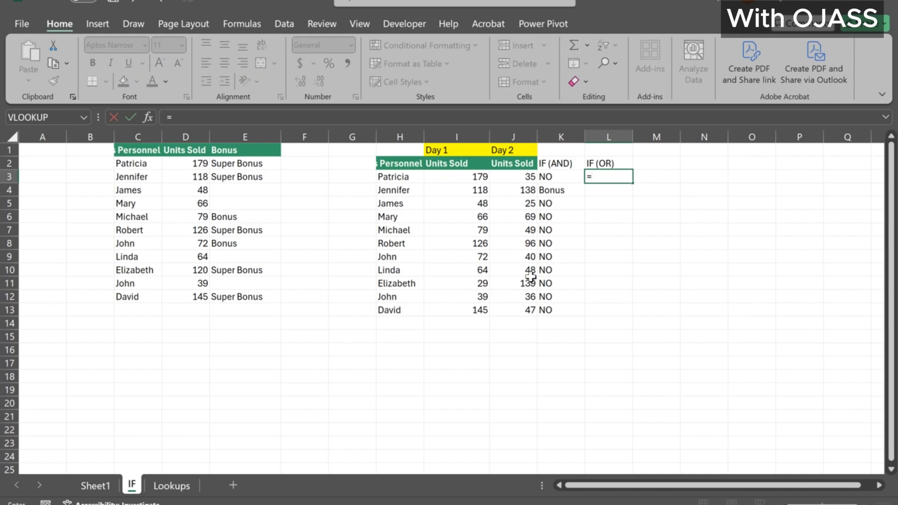
type("if")
key("Tab")
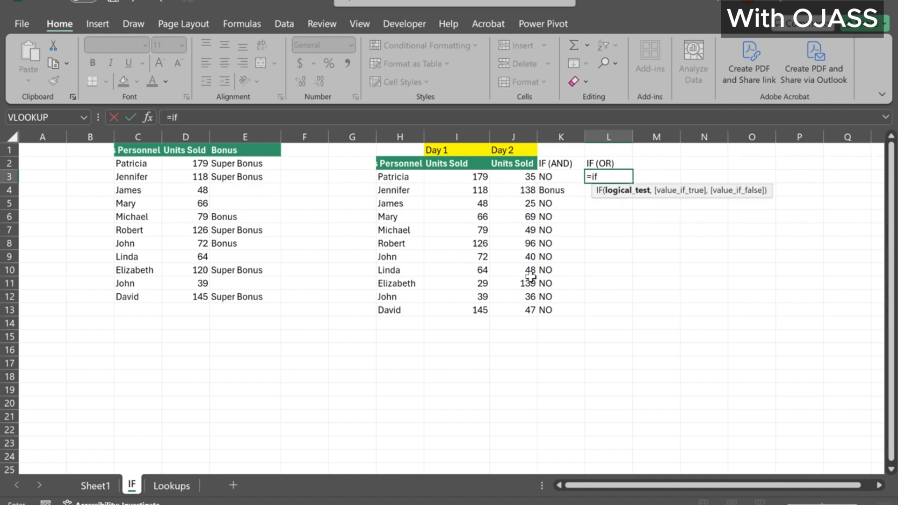
type("OR")
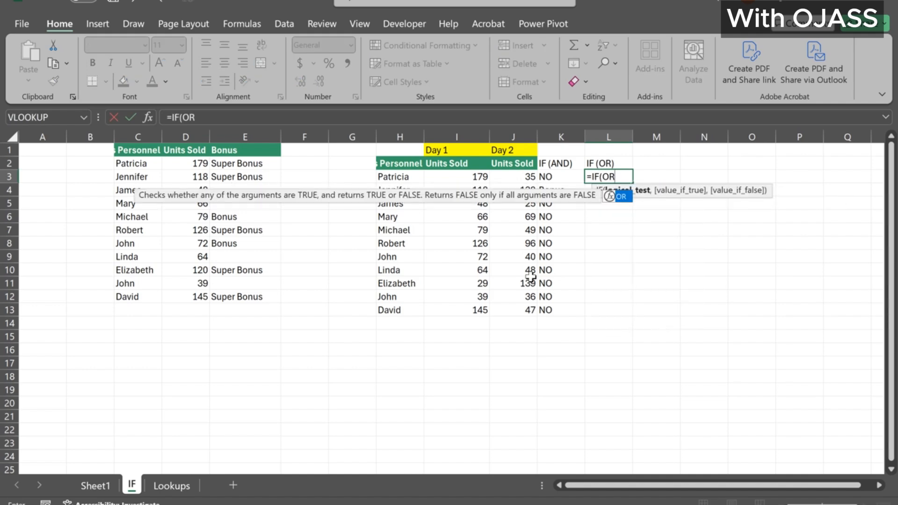
key("Tab")
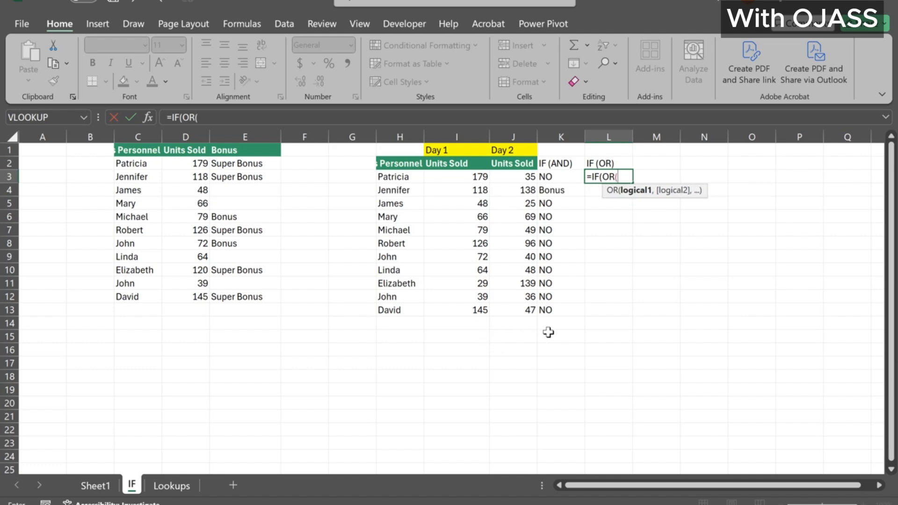
left_click(481, 176)
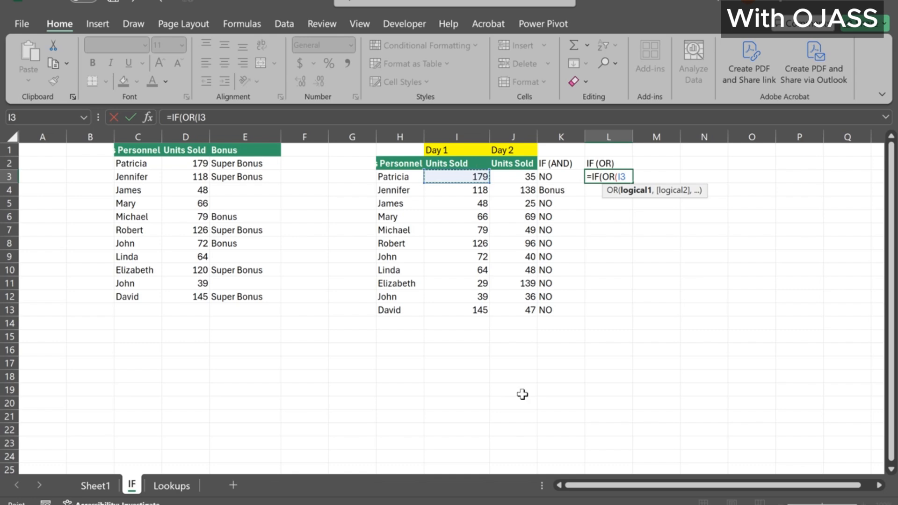
type(">100,")
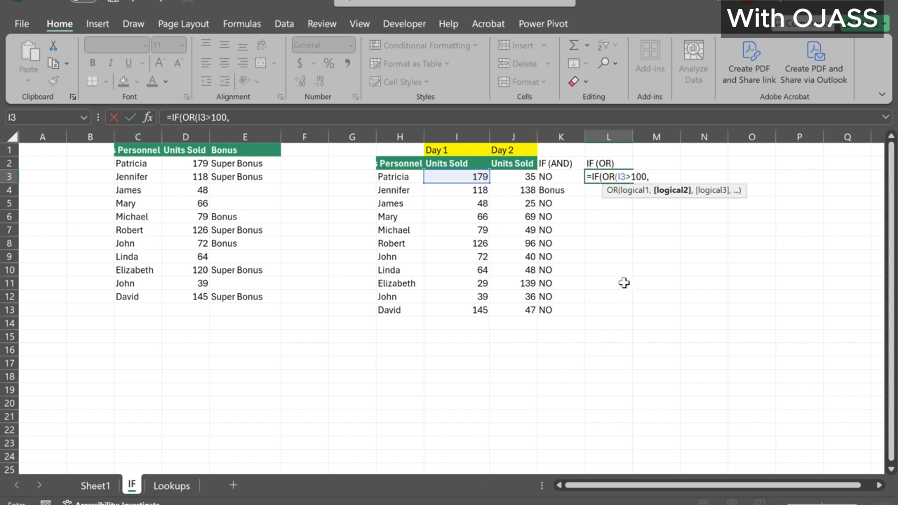
left_click(526, 176)
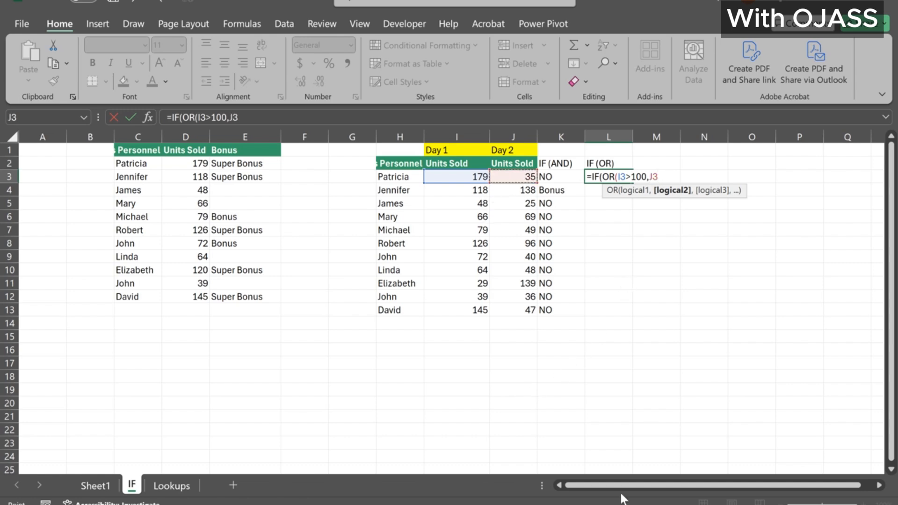
type(">100)")
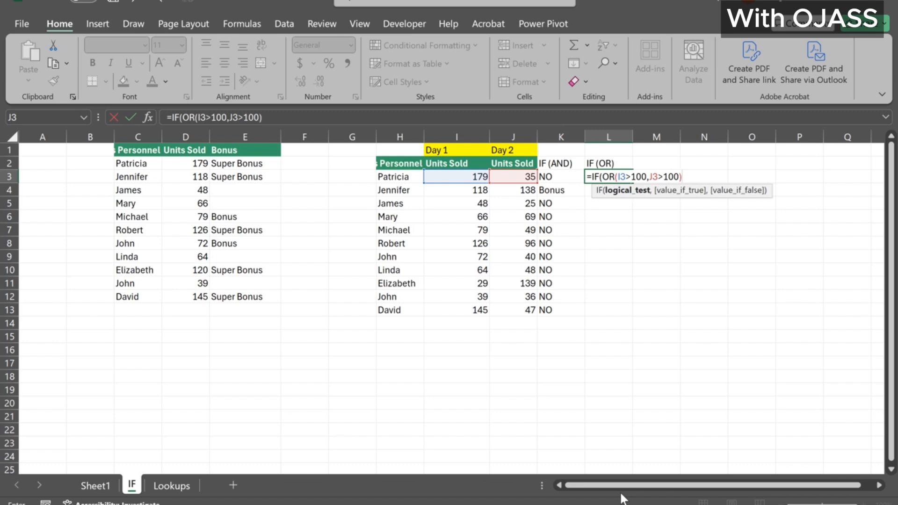
type(",")
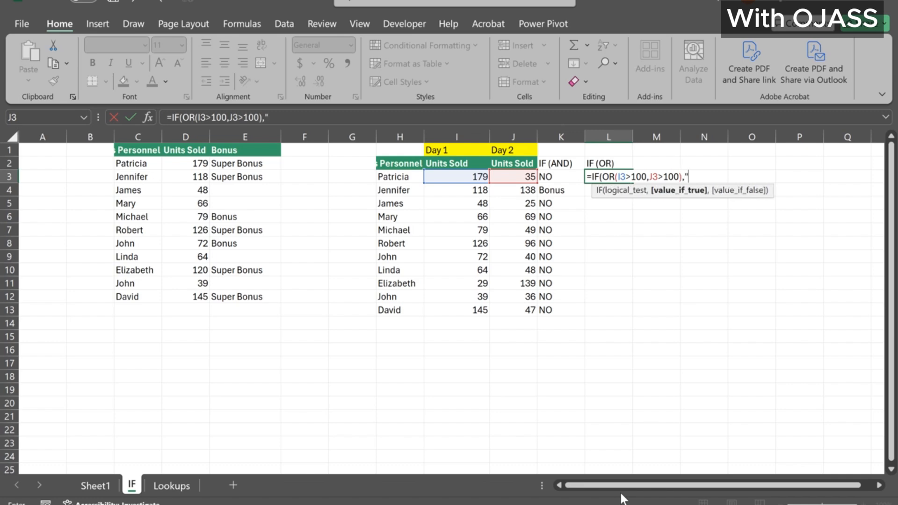
type("\"Bonus\",")
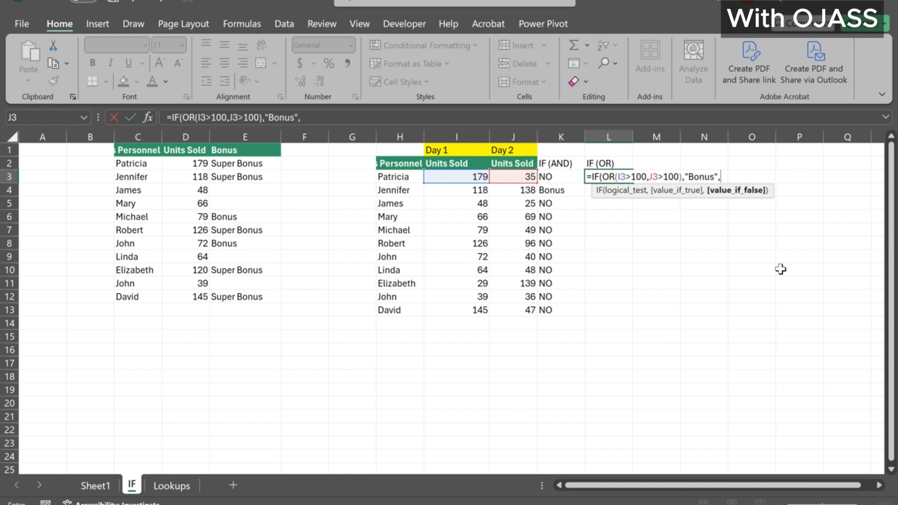
type("\"NO")
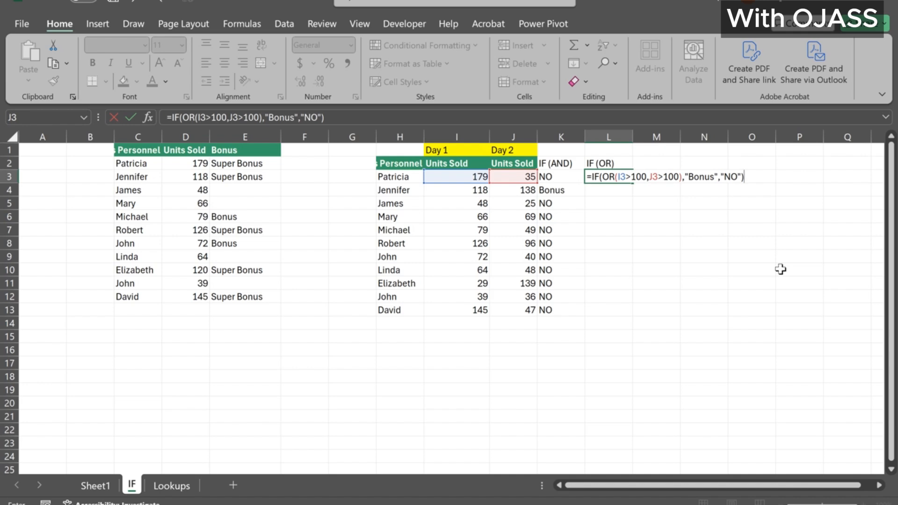
key("Return")
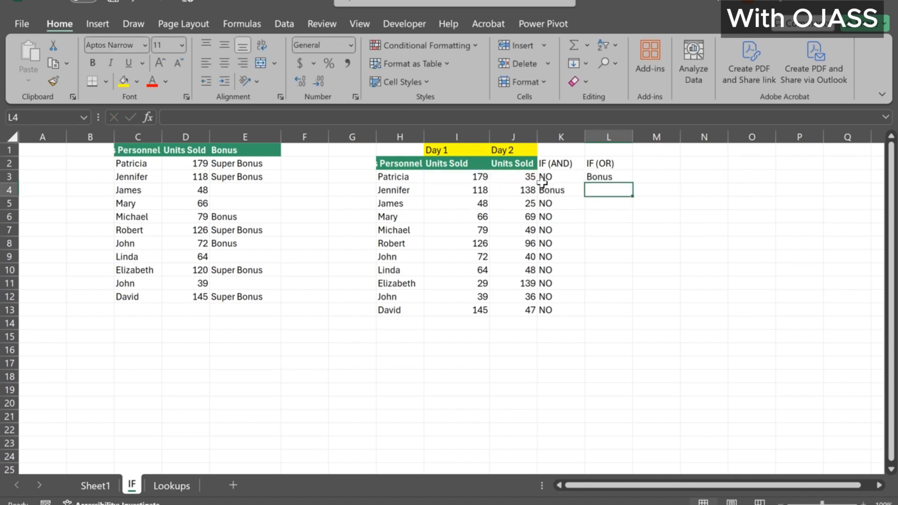
Step: Copy the green header formatting from J2 onto the IF (AND) and IF (OR) headers in K2:L2
left_click(526, 164)
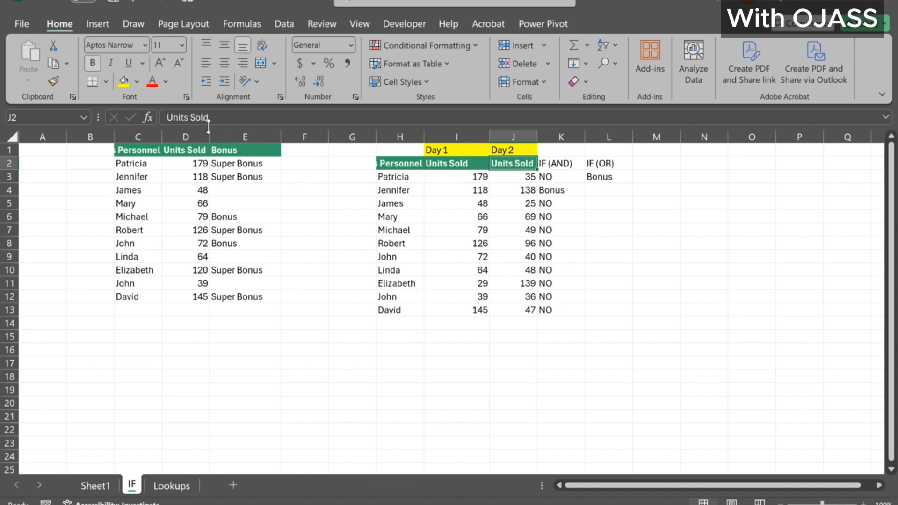
left_click(53, 81)
left_click_drag(549, 163, 609, 164)
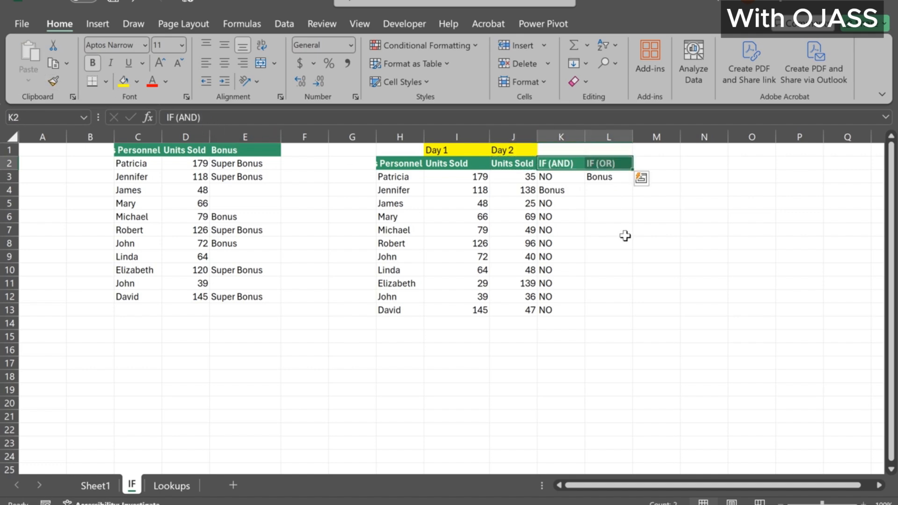
left_click(626, 234)
Step: Center the cells under the IF (AND) and IF (OR) headers, K3:K13 and L3:L13
left_click_drag(554, 177, 568, 306)
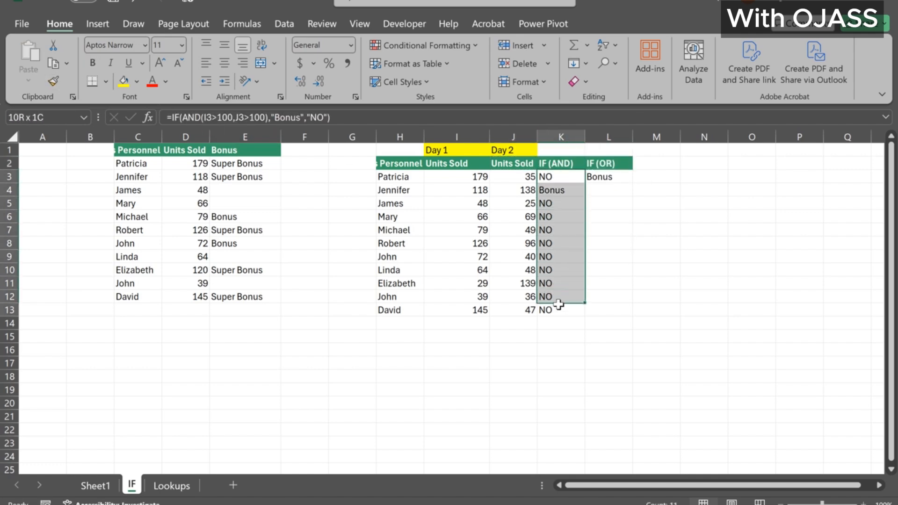
left_click(224, 64)
left_click_drag(609, 177, 605, 308)
key("F4")
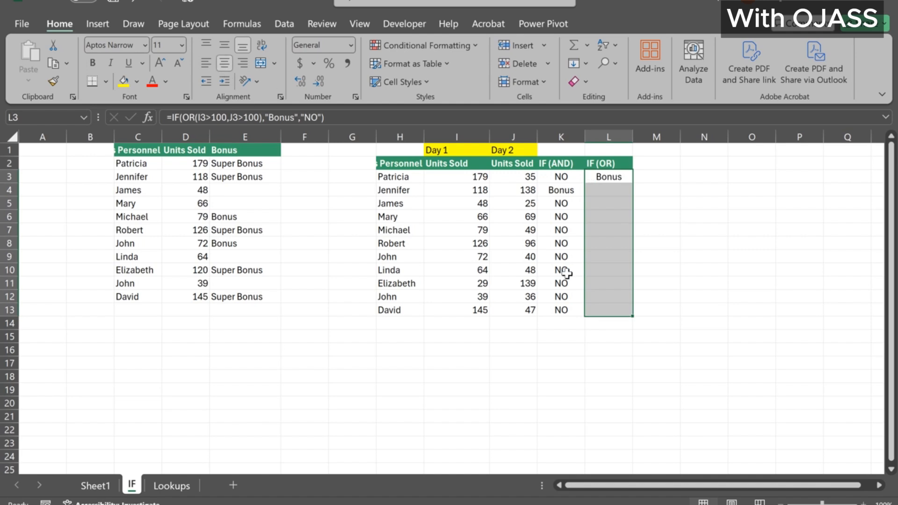
left_click(674, 257)
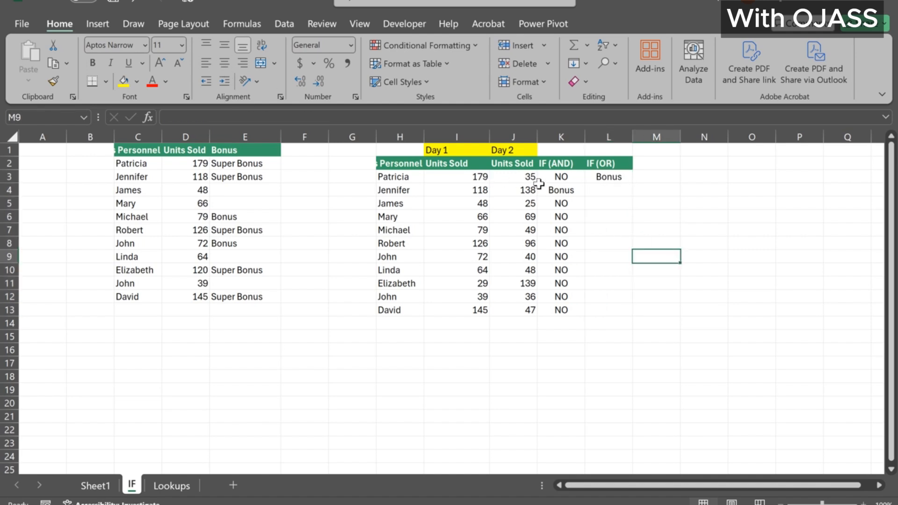
Step: Fill the IF(OR) formula from L3 down the column to L13
left_click(613, 184)
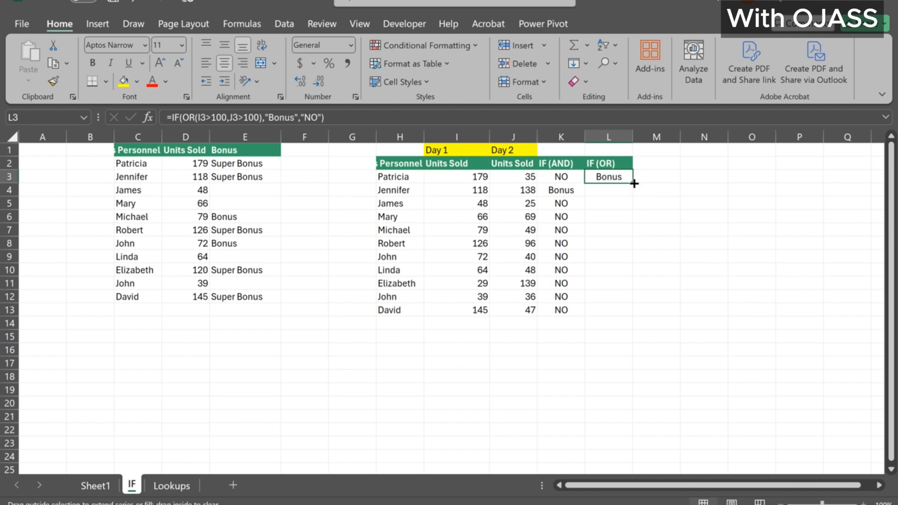
double_click(634, 183)
left_click(660, 253)
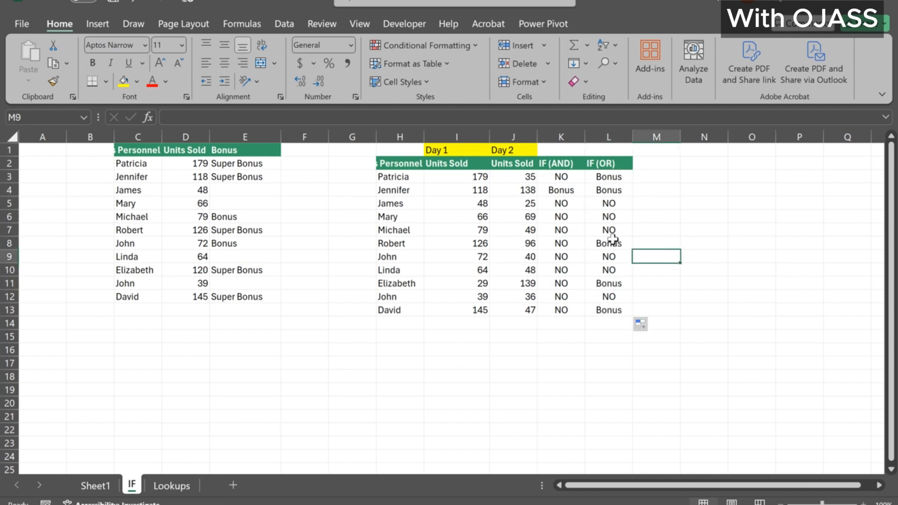
Step: Compare the Day 1 and Day 2 units sold in rows 11 and 4 with their IF (OR) results
left_click(530, 284)
left_click(476, 292)
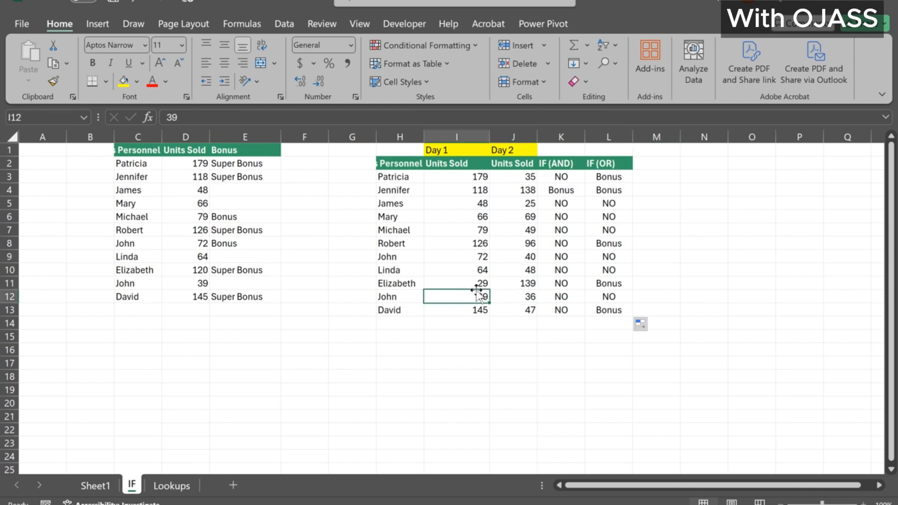
left_click(481, 284)
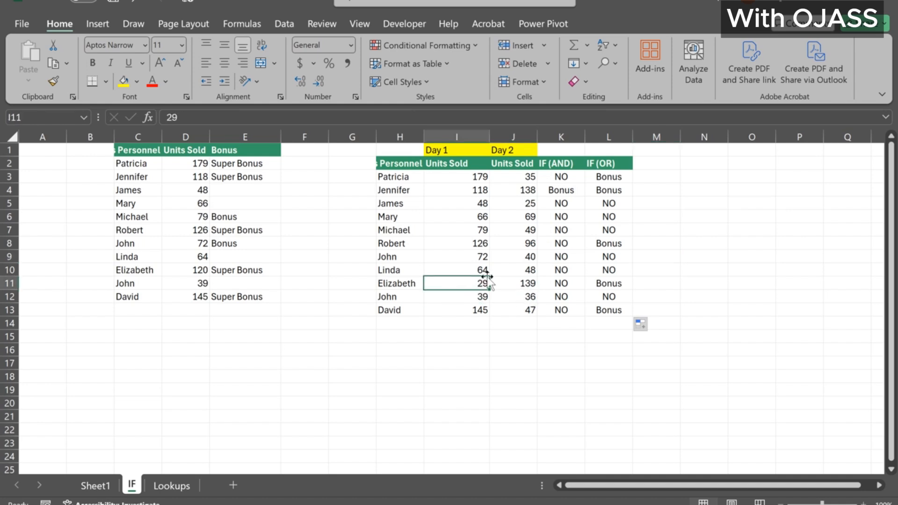
left_click(480, 192)
left_click(532, 190)
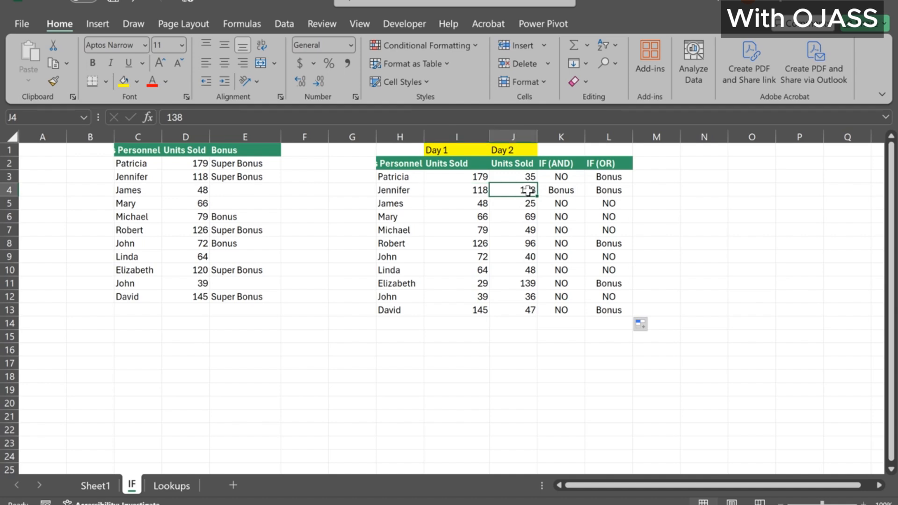
left_click(613, 194)
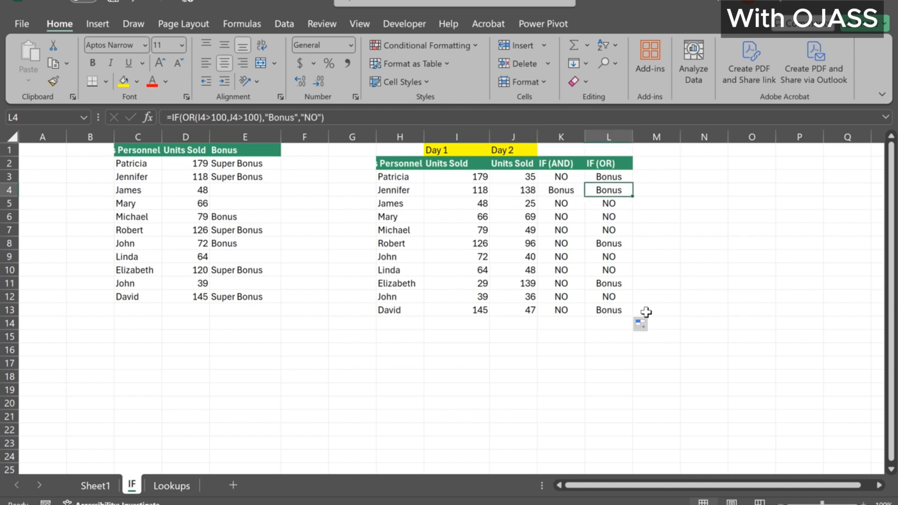
left_click(712, 309)
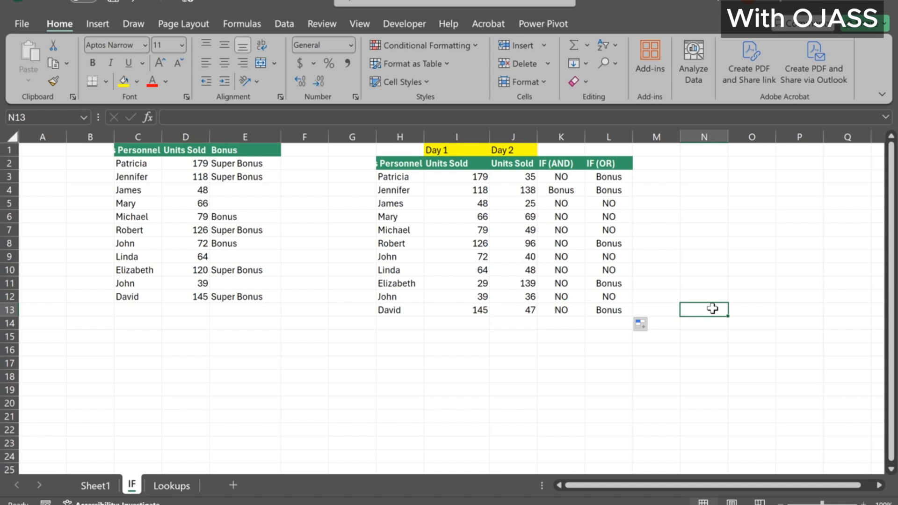
Step: Enter the label "SUMIF" in cell D16 below the first bonus table
left_click(176, 349)
type("SUMIF")
key("Return")
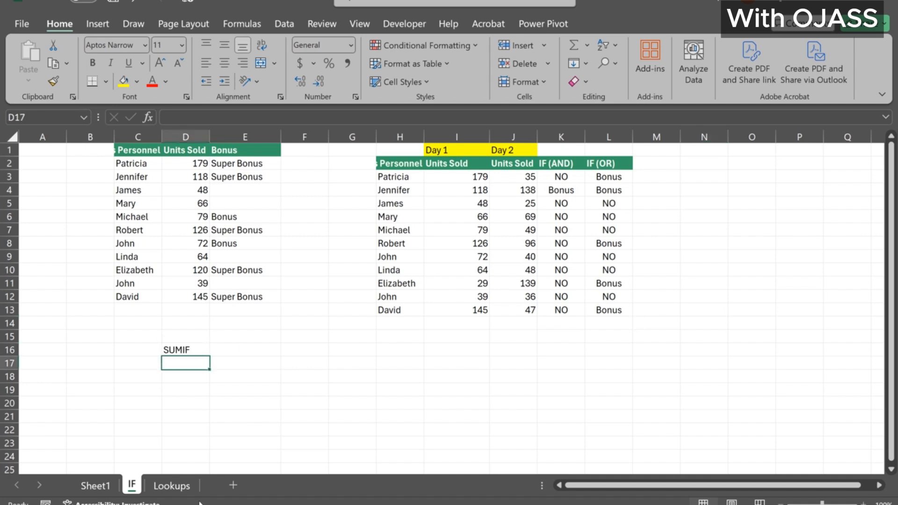
Step: Switch to Sheet1 and enter the heading "SUMIF" in cell K2
left_click(98, 487)
left_click(572, 165)
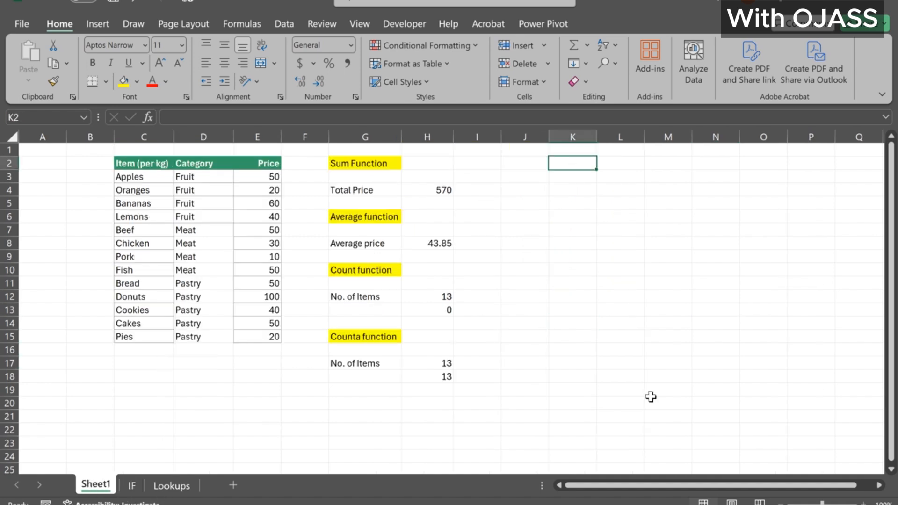
type("Sum")
key("BackSpace")
key("BackSpace")
type("U")
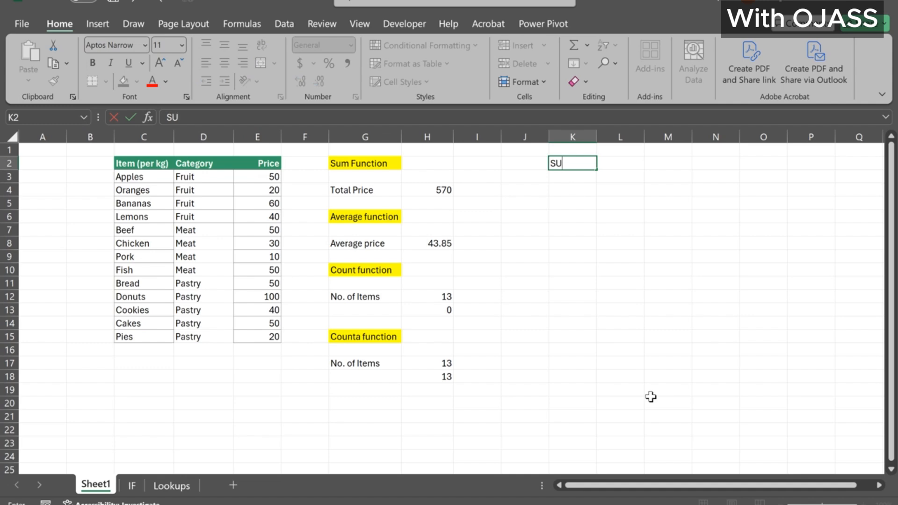
type("MIF")
key("Return")
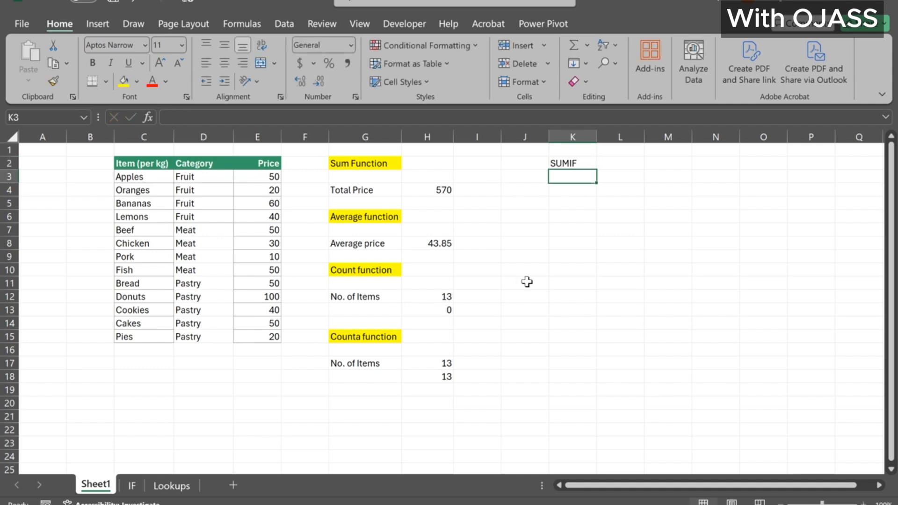
Step: Enter the label "Total Cost of fruits" in cell K3 under the SUMIF heading
type("A")
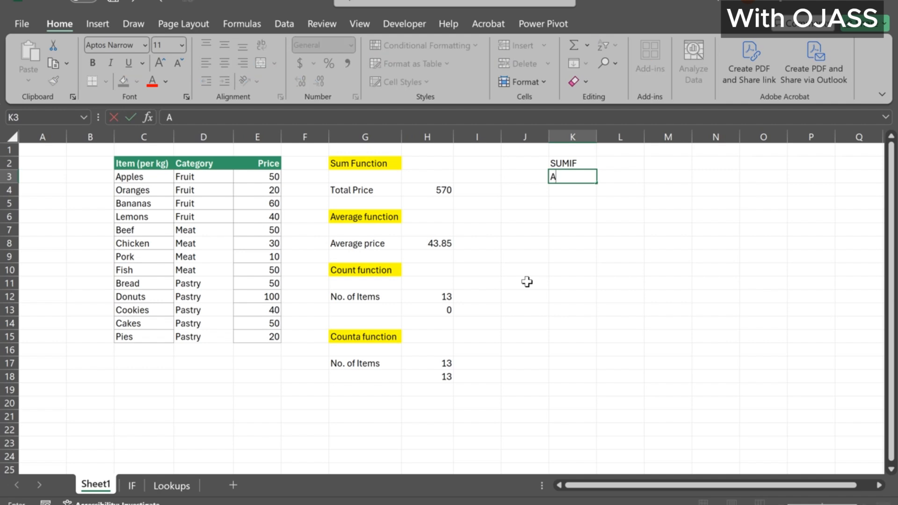
key("BackSpace")
type("Total Cost of")
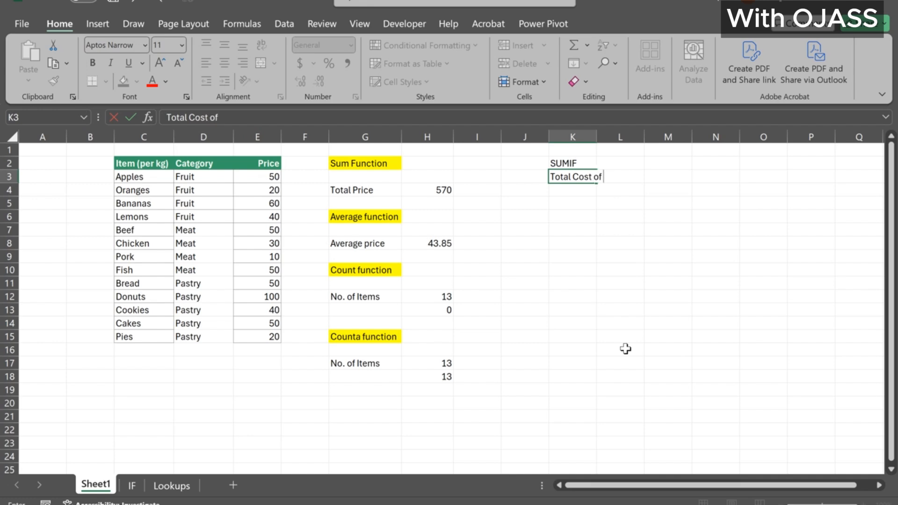
type(" fruits")
key("Return")
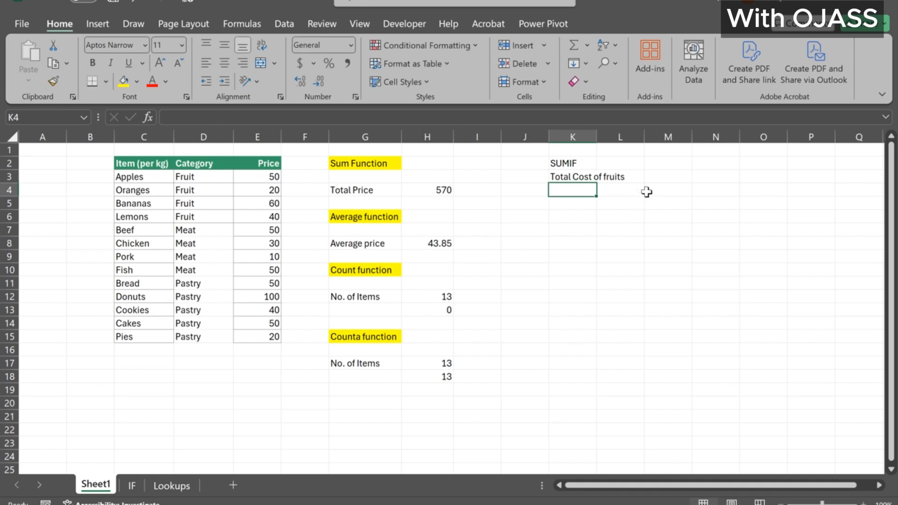
Step: Enter =SUMIF(D3:D15,"Fruit",E3:E15) in cell M3 to total the fruit prices
left_click(659, 176)
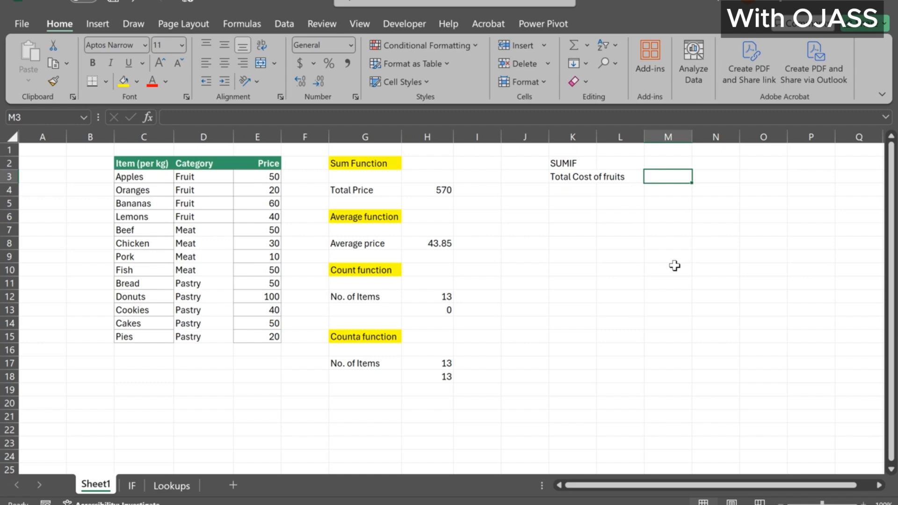
type("=sum")
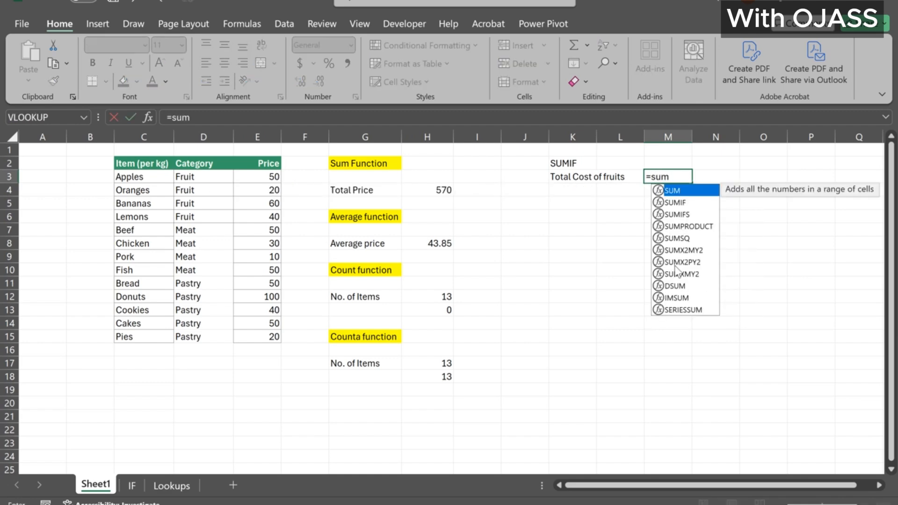
type("if")
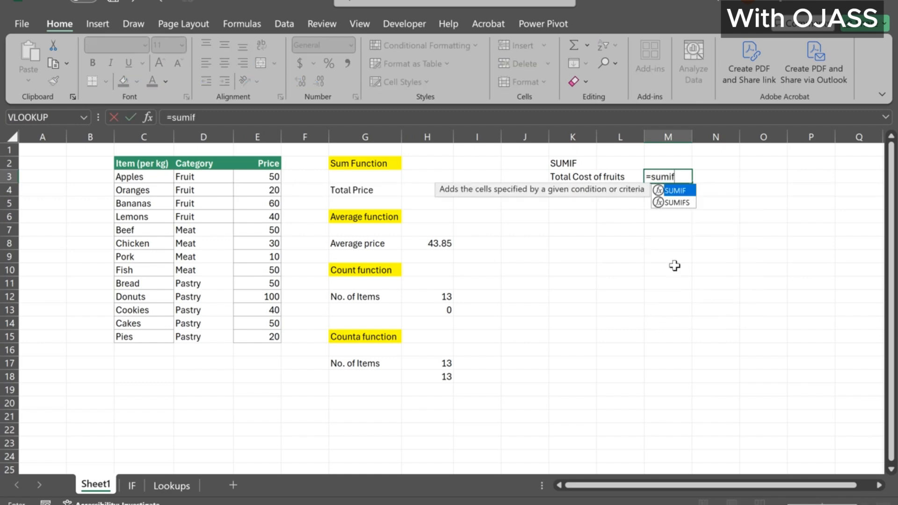
key("Tab")
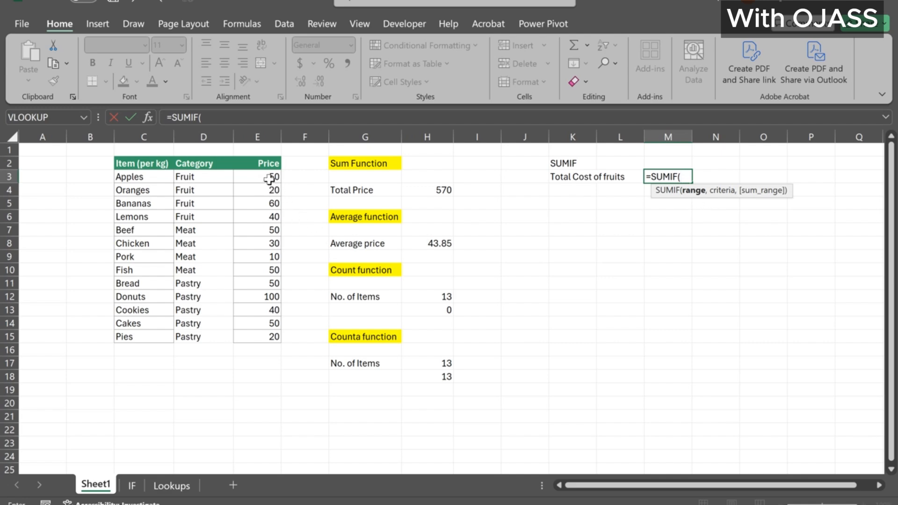
left_click_drag(202, 177, 205, 339)
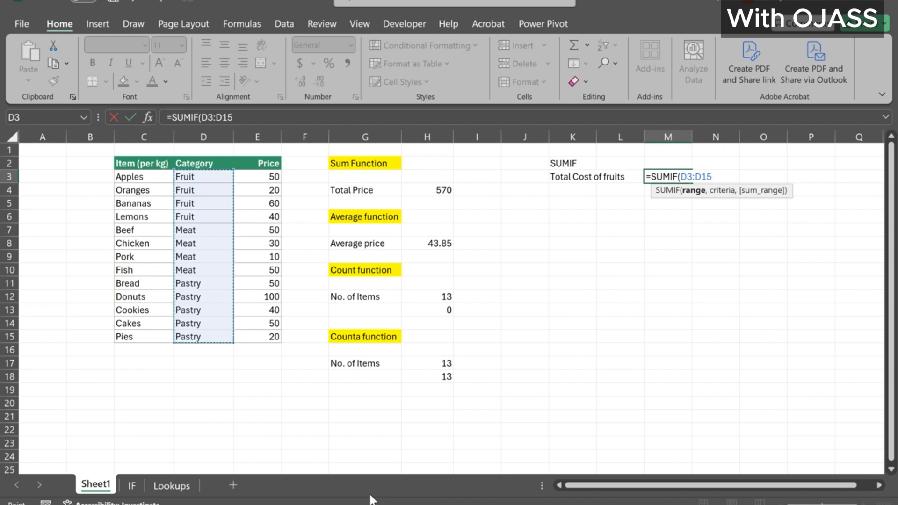
type(",\"")
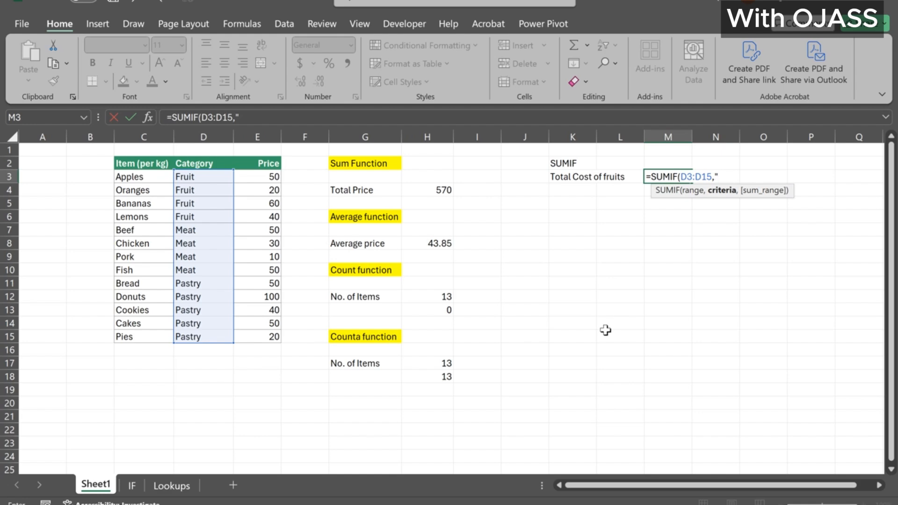
type("Fruit\",")
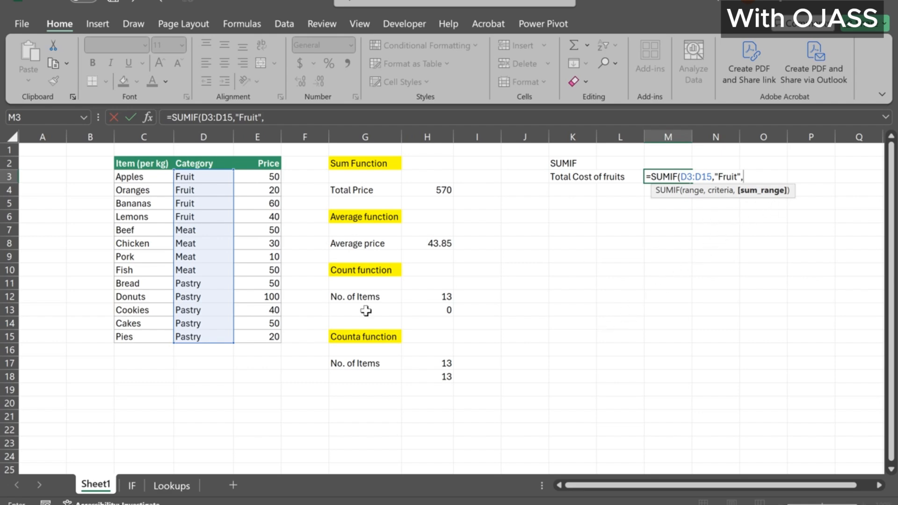
left_click_drag(273, 177, 275, 337)
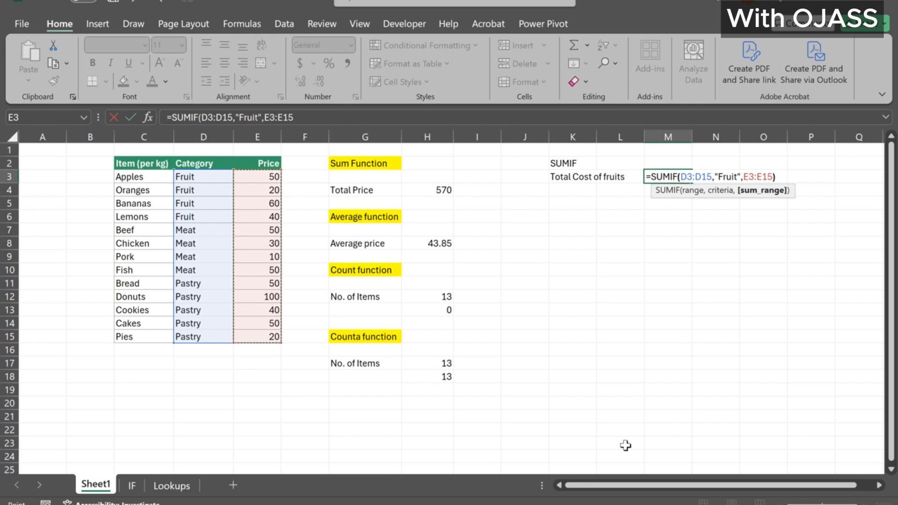
type(")")
key("Return")
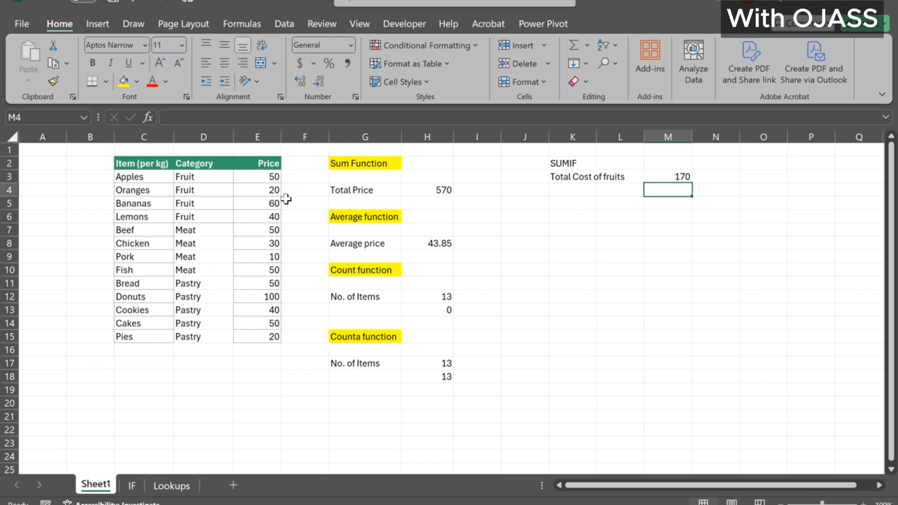
Step: Highlight the SUMIF heading in cell K2 with a yellow fill
left_click(559, 163)
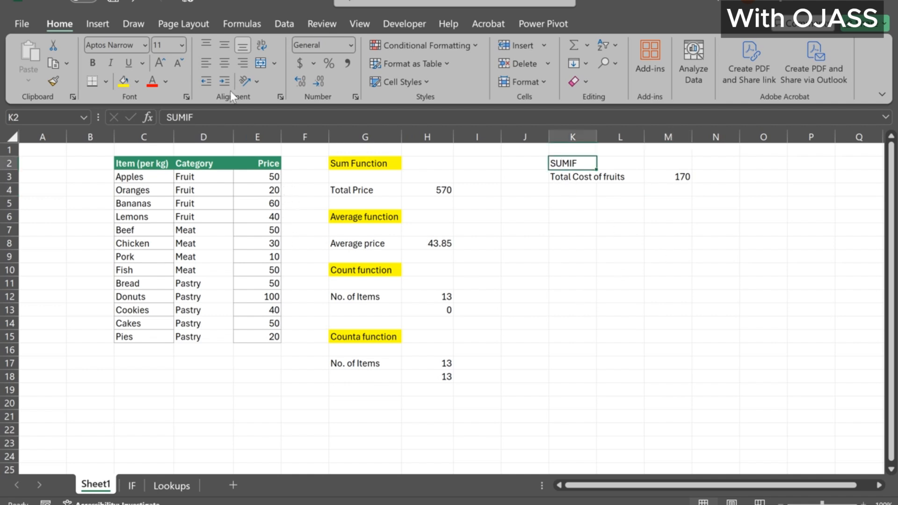
left_click(122, 81)
left_click(521, 294)
Step: Enter the heading "AVERAGE IF" in cell K6
left_click(580, 219)
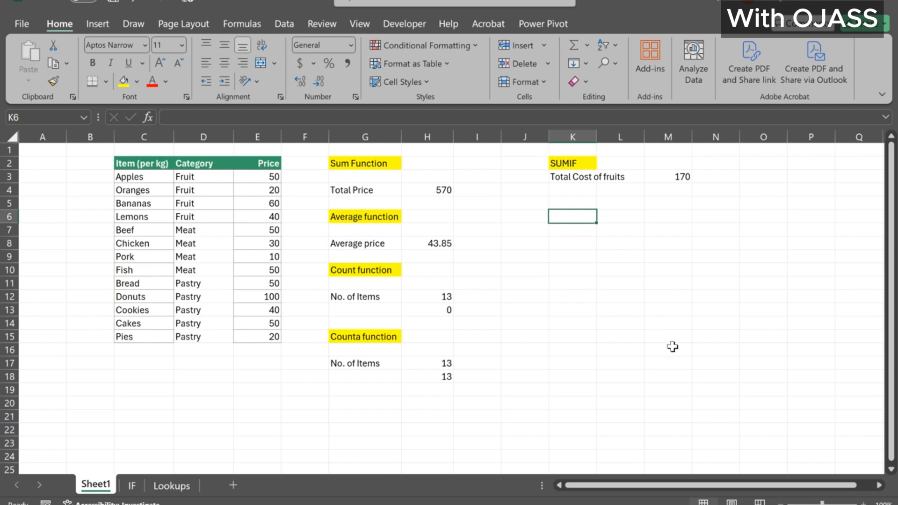
type("AVERAG")
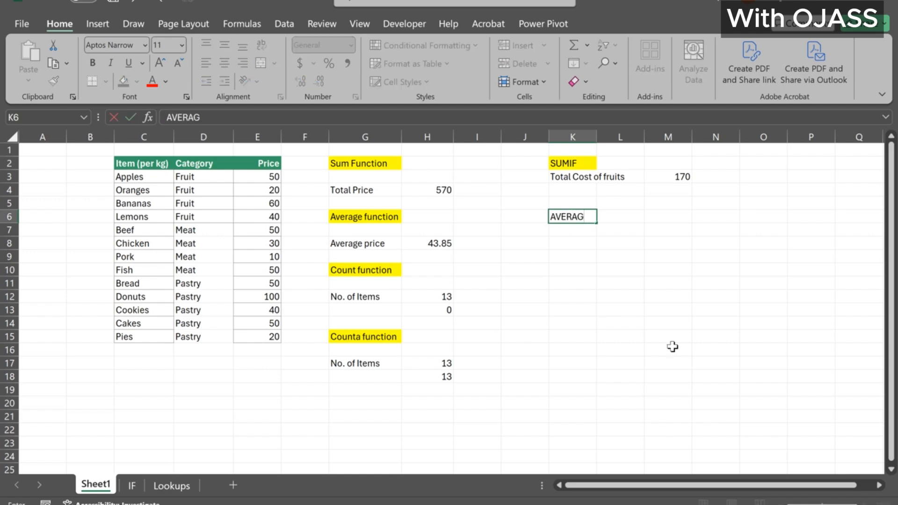
type("E IF")
left_click(673, 347)
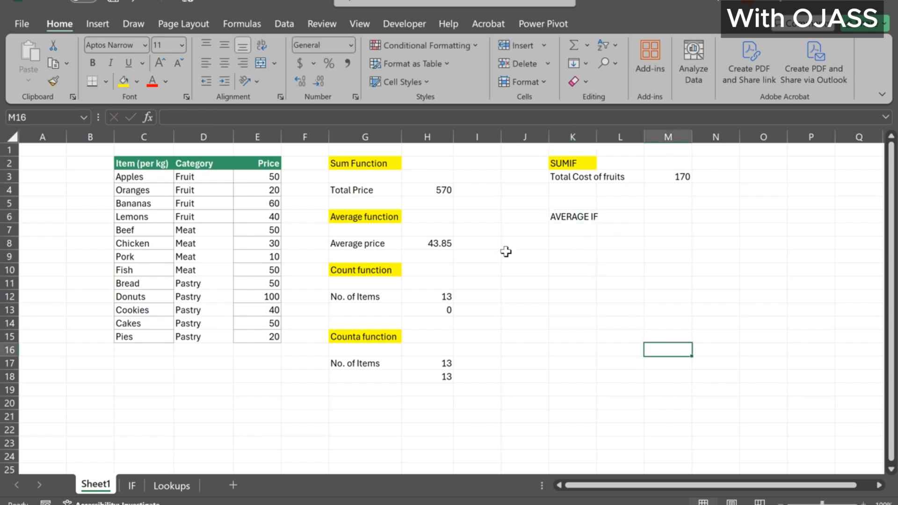
Step: Enter the label "Average price of Pastries" in cell K7 under the AVERAGE IF heading
left_click(564, 232)
type("Aver")
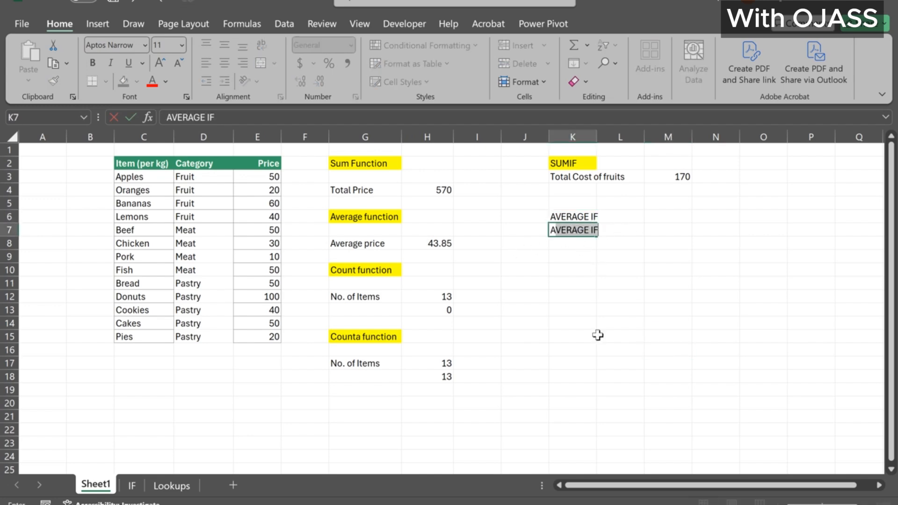
type("age")
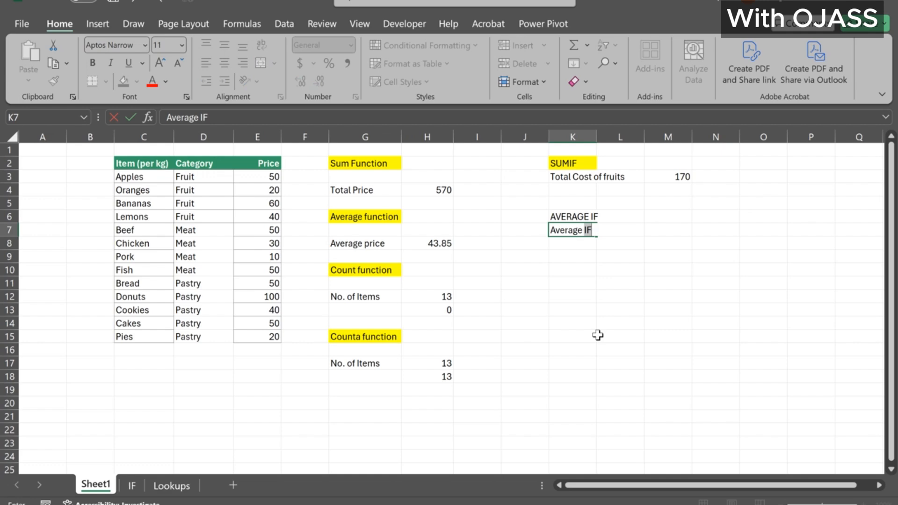
type(" price of Past")
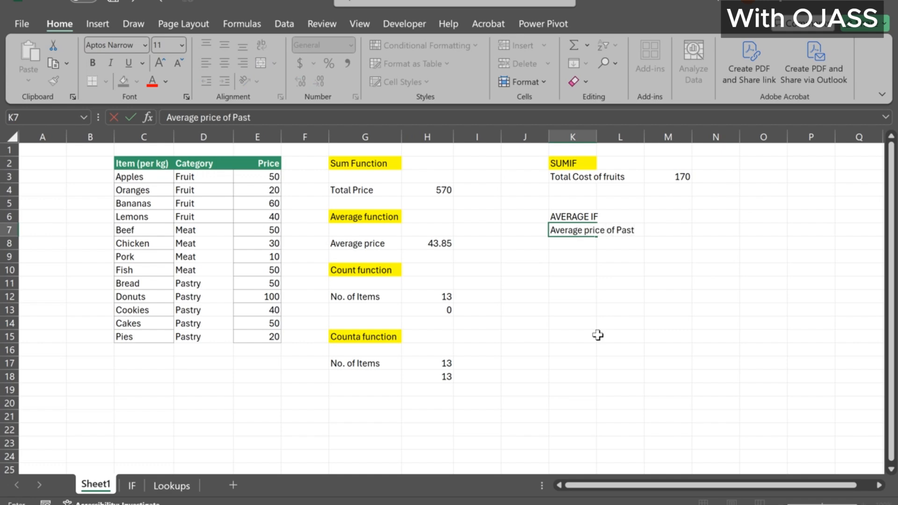
type("ries")
key("Return")
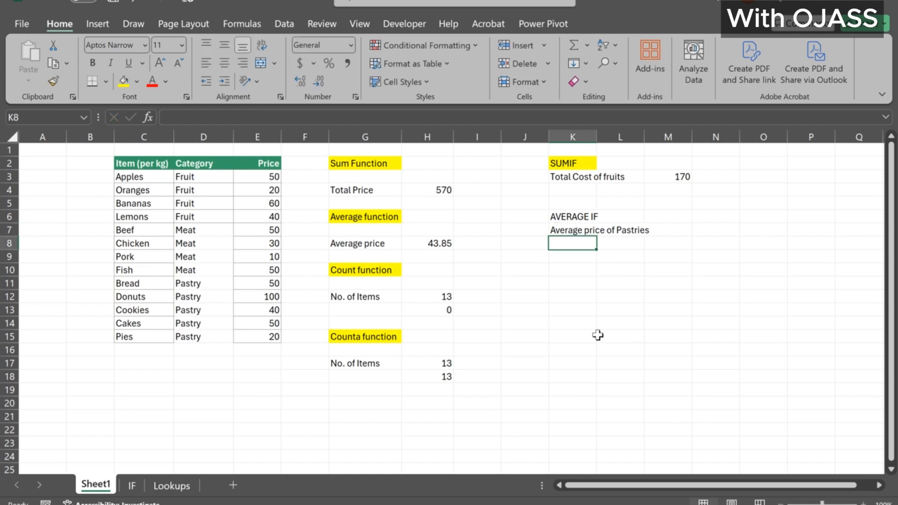
Step: Try to enter an AVERAGEIF formula in M7 using category range D3:D15, criterion "Pastry" and price range E3:E15
left_click(679, 230)
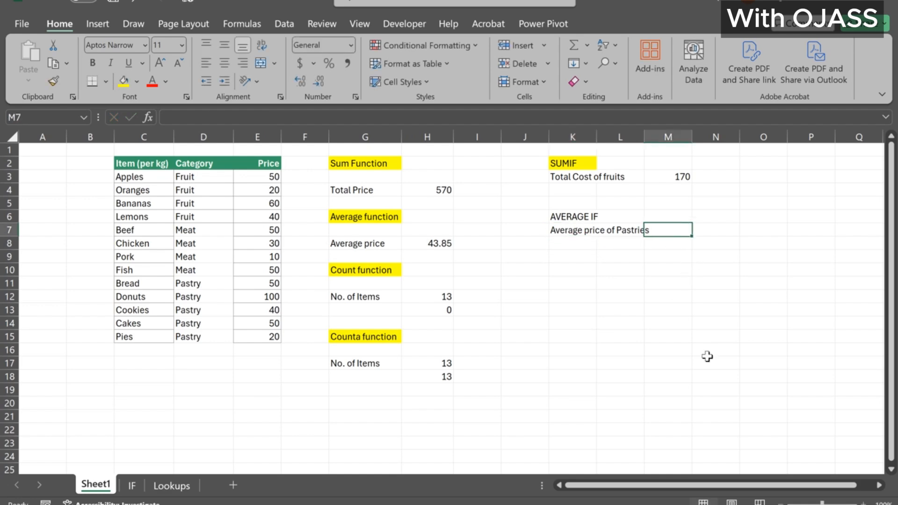
type("=")
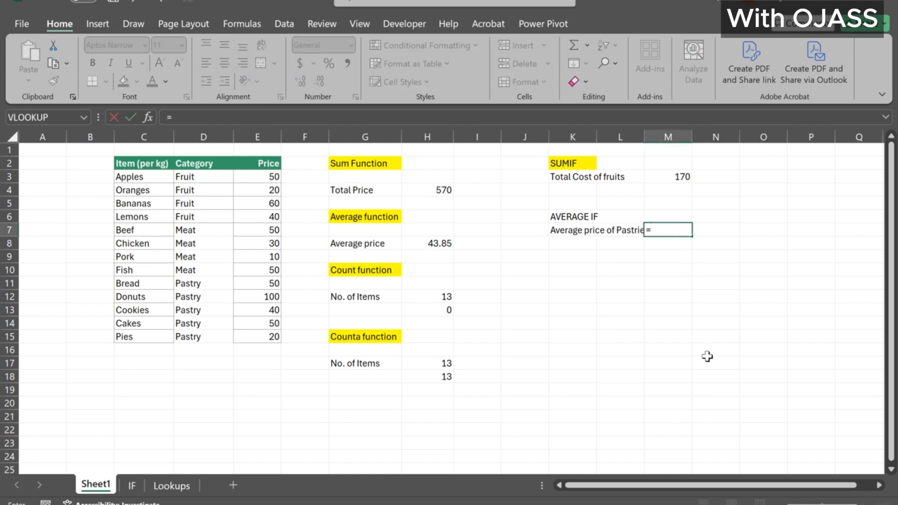
type("avera")
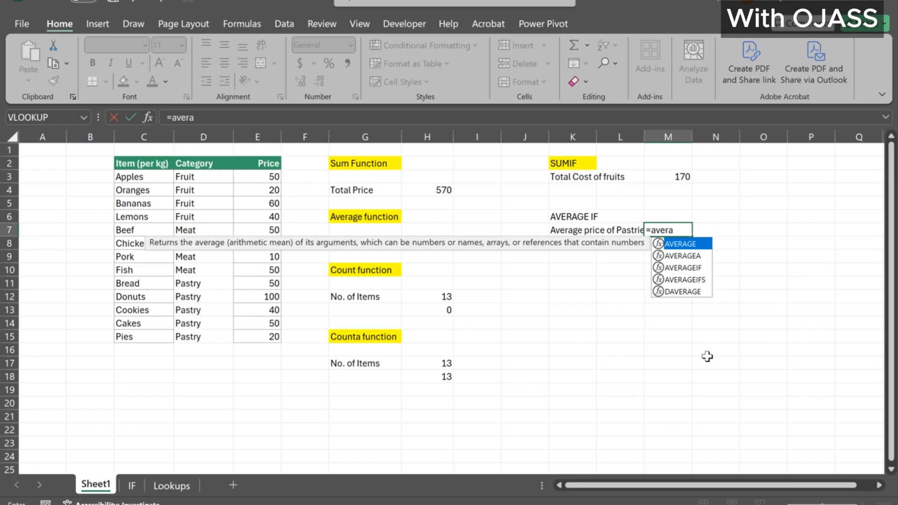
key("Down")
key("Down")
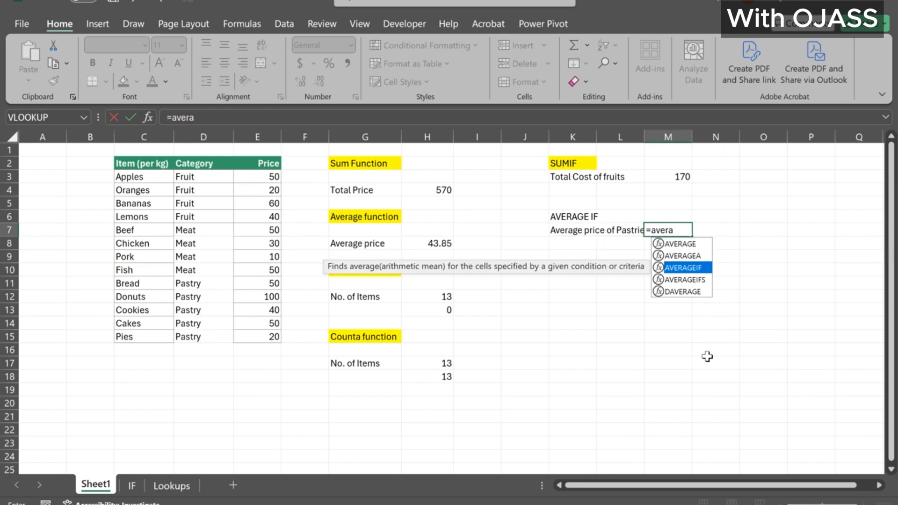
key("Tab")
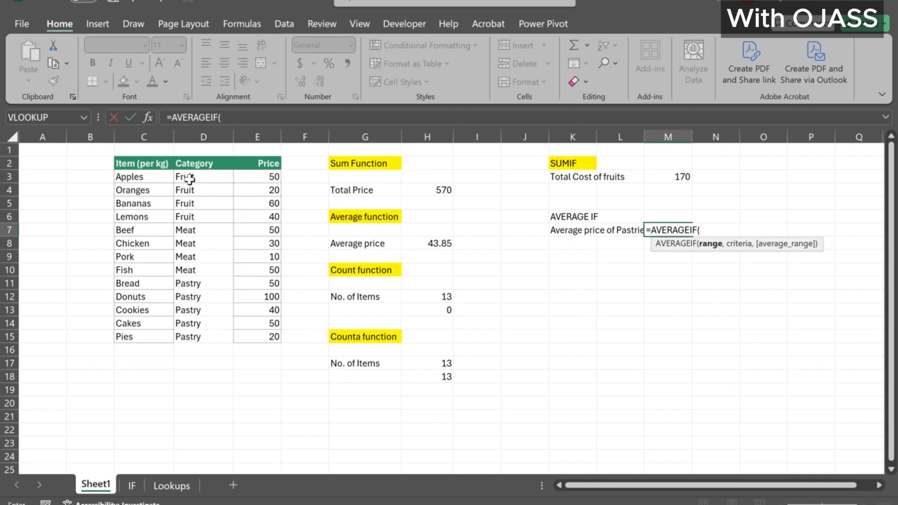
left_click_drag(190, 178, 178, 336)
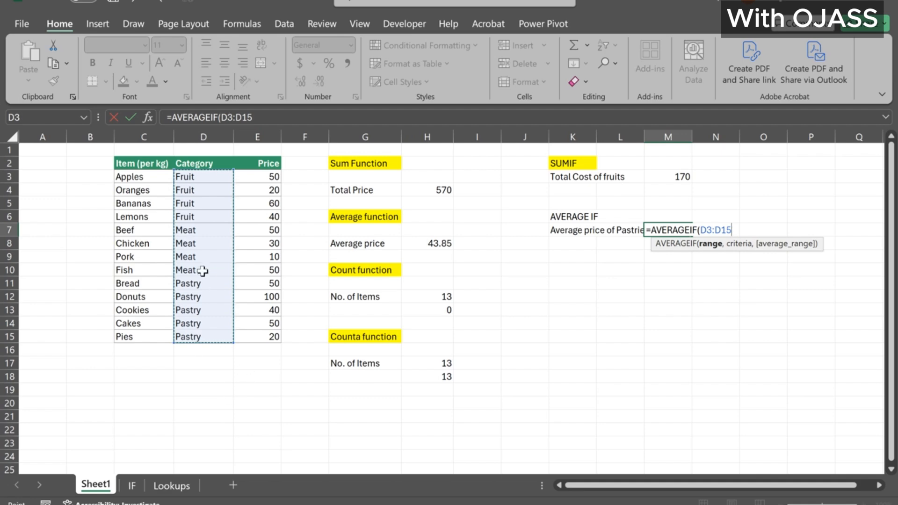
type("\"")
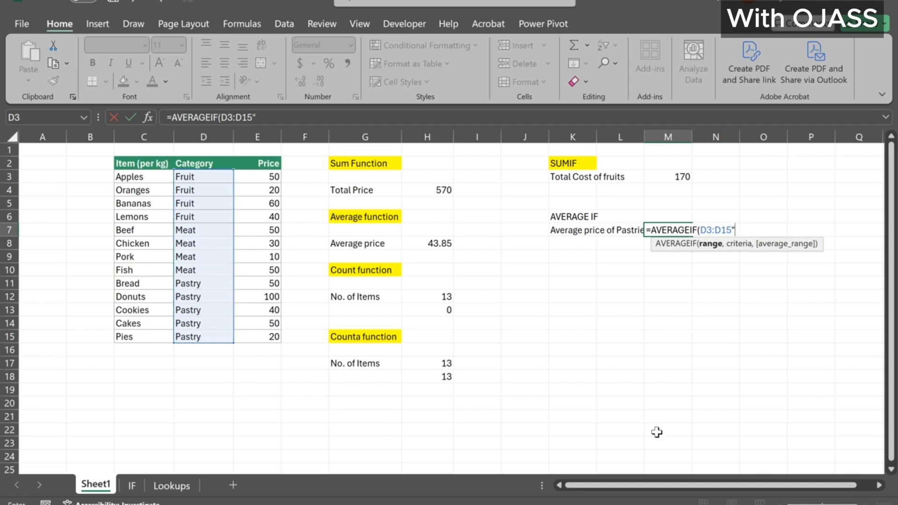
type("Pastry\",")
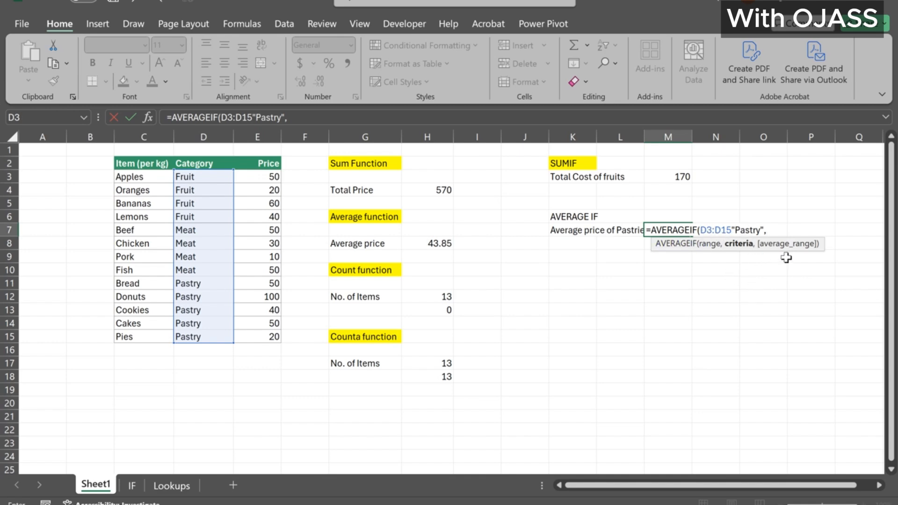
left_click_drag(274, 176, 273, 334)
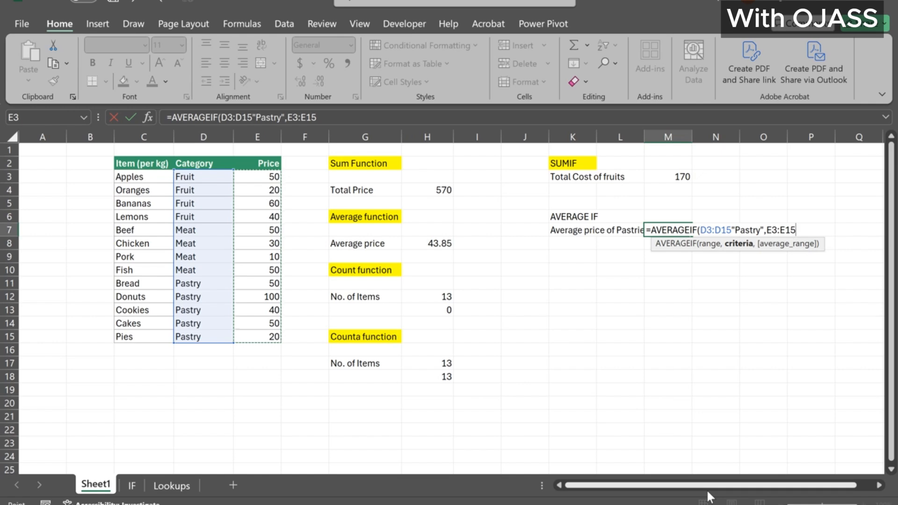
type(")")
key("Return")
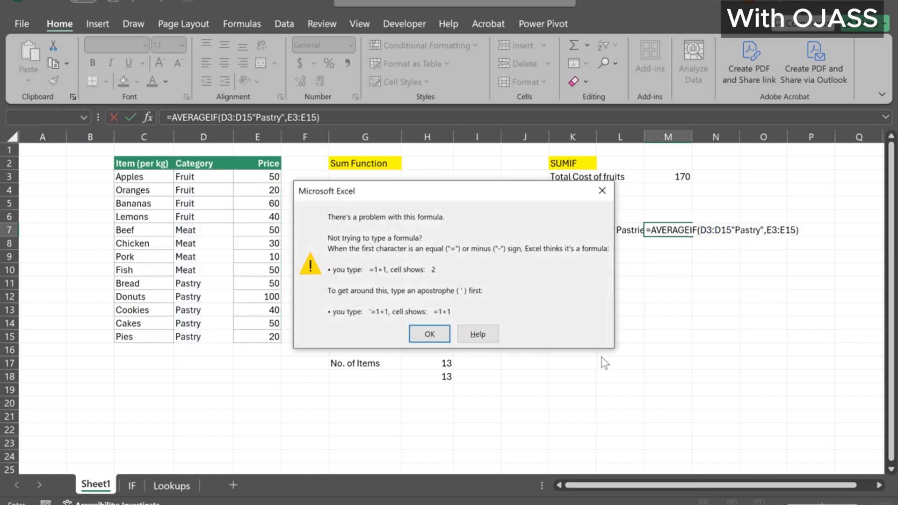
left_click(428, 336)
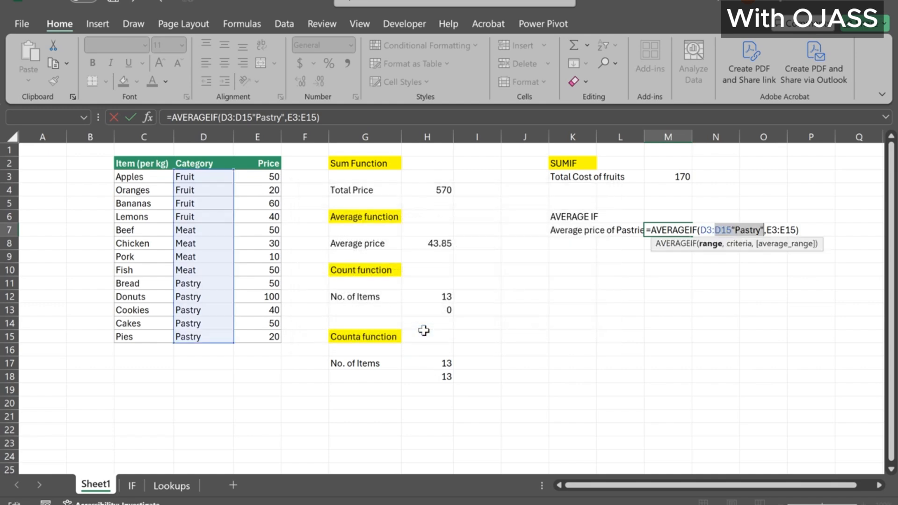
Step: Correct the M7 formula to =AVERAGEIF(D3:D15,"Pastry",E3:E15) by adding the missing comma after D3:D15
left_click(733, 230)
type(",")
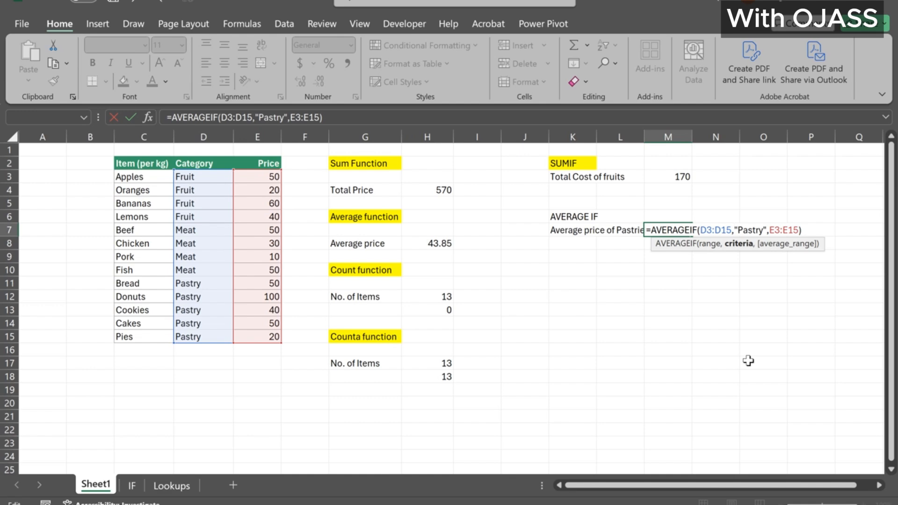
key("Return")
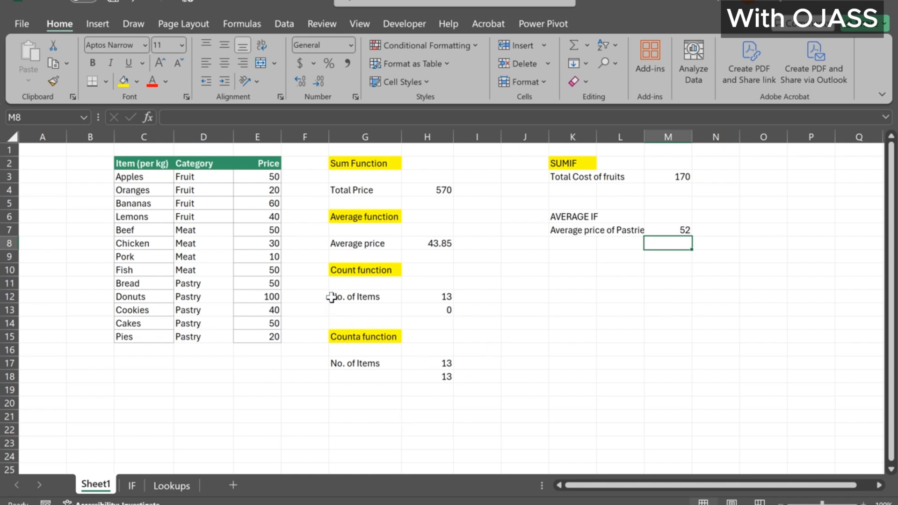
Step: List the categories Fruit, Meat and Pastry in cells K11 to K13
left_click(566, 285)
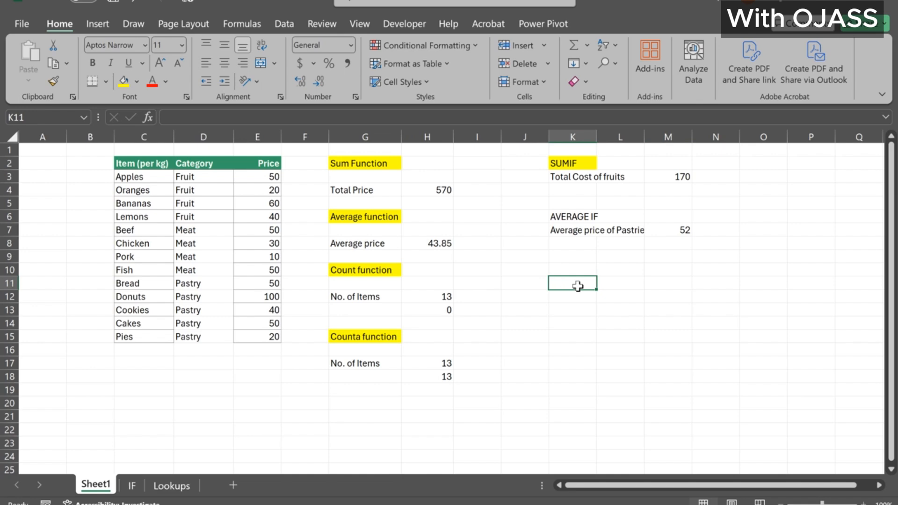
type("F")
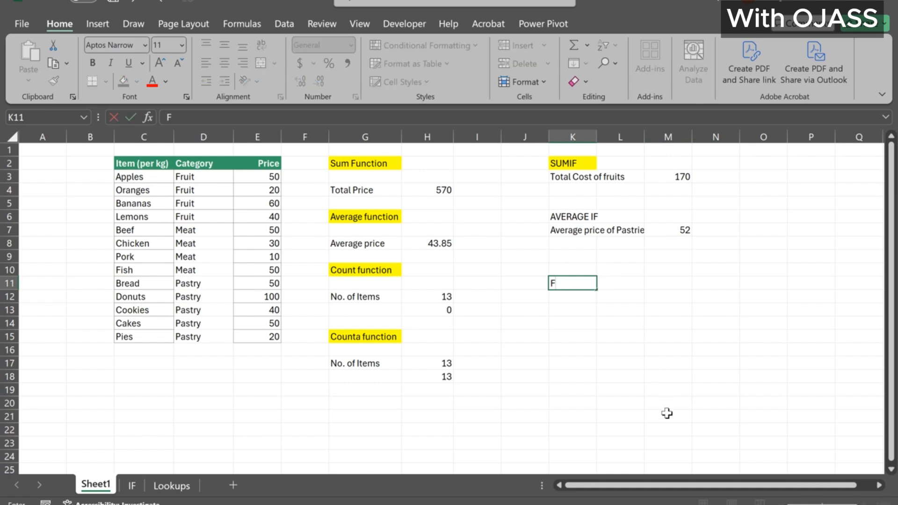
type("ruits")
key("BackSpace")
key("Return")
type("Me")
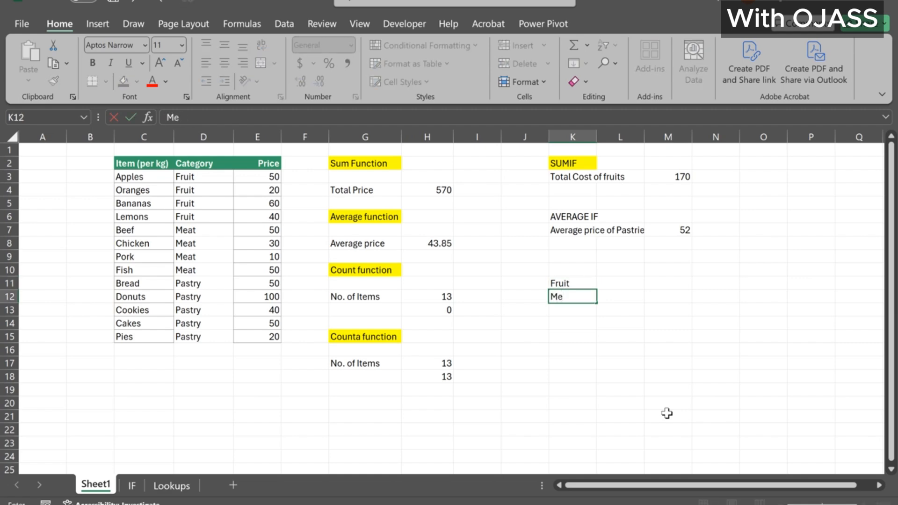
type("at")
key("Return")
type("Pas")
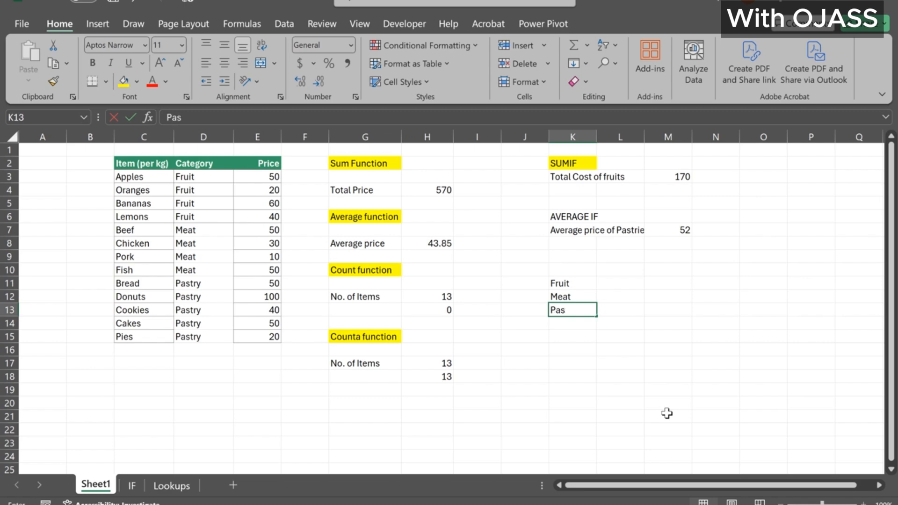
type("try")
key("Return")
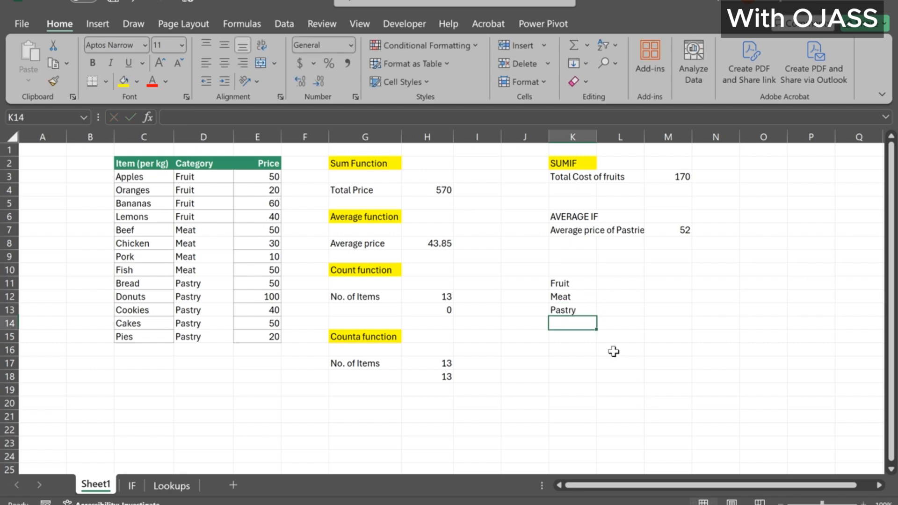
Step: Enter the heading "No. of Items" in cell L10 above the category rows
left_click(617, 271)
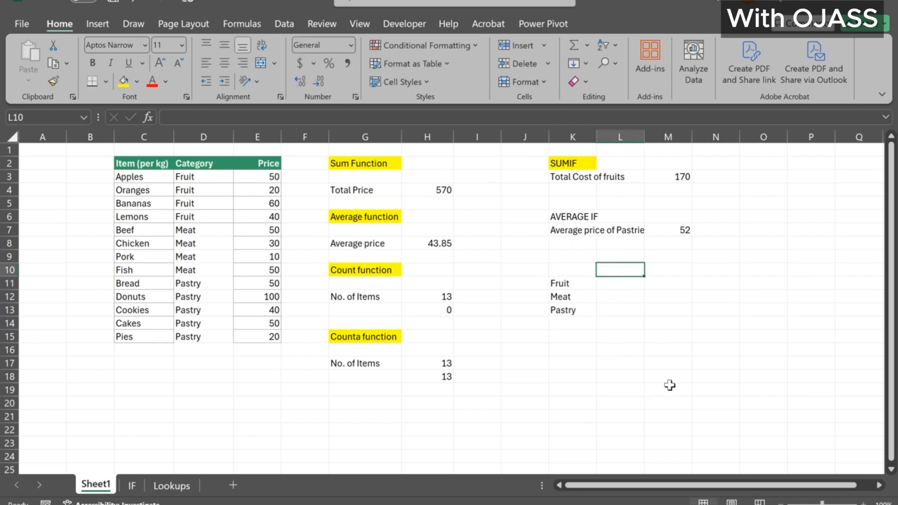
type("No")
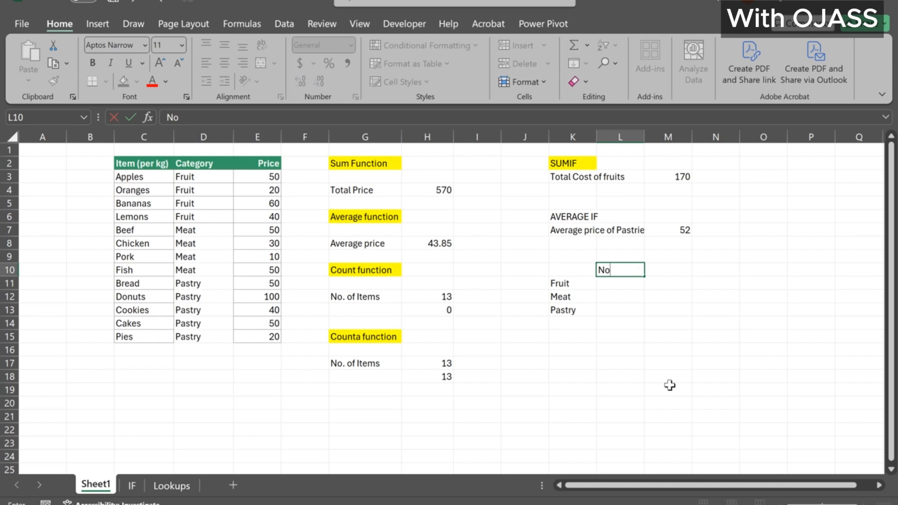
type(". of Items")
key("Return")
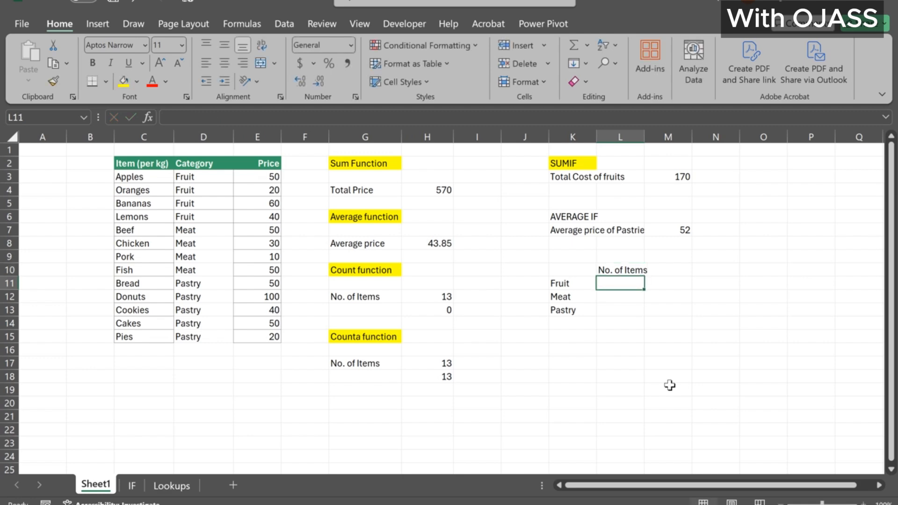
Step: Enter =COUNTIF($D$3:$D$15,K11) in L11 to count the Fruit items, keeping the category range absolute
type("=")
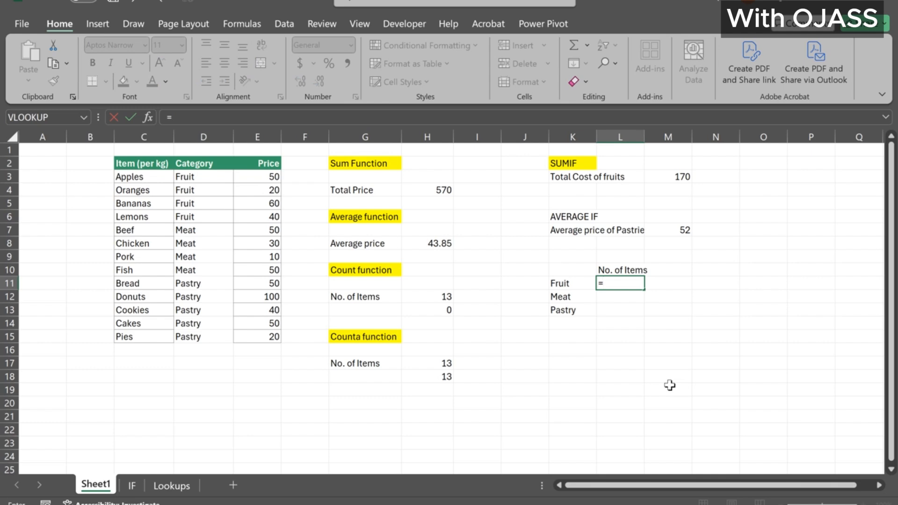
type("count")
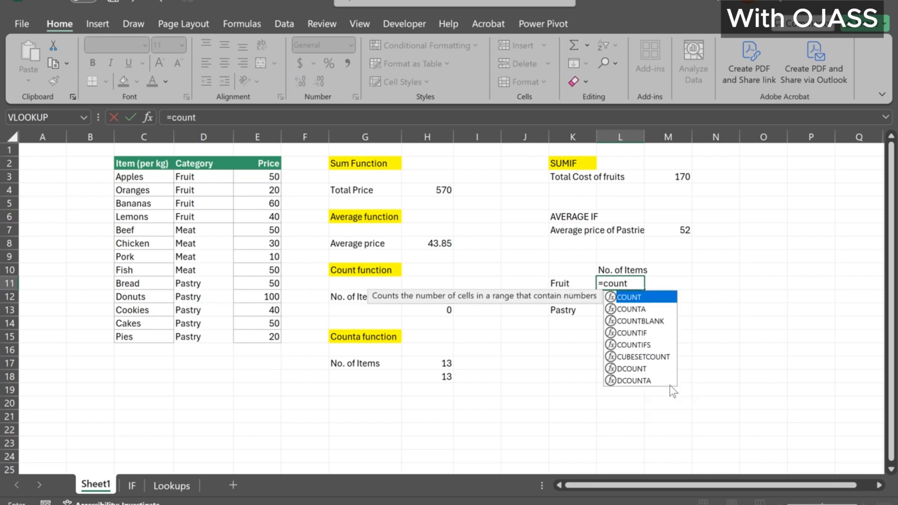
type("if")
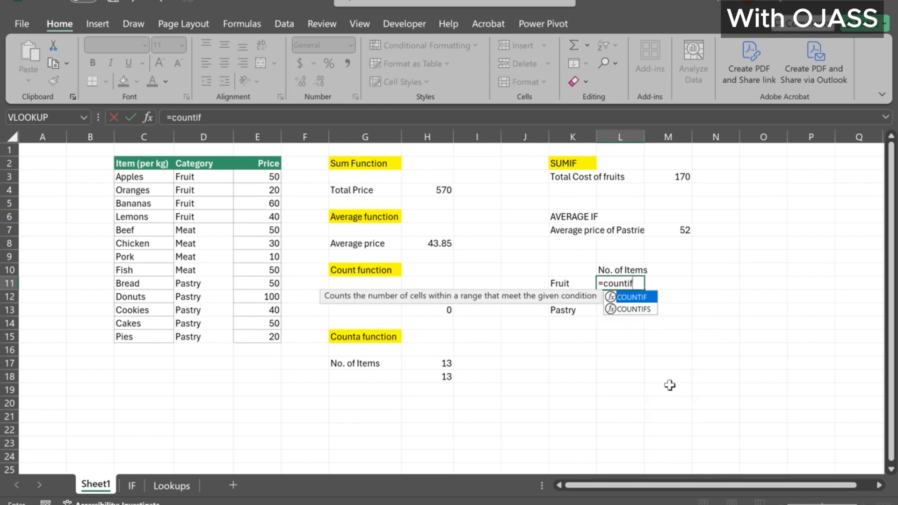
key("Tab")
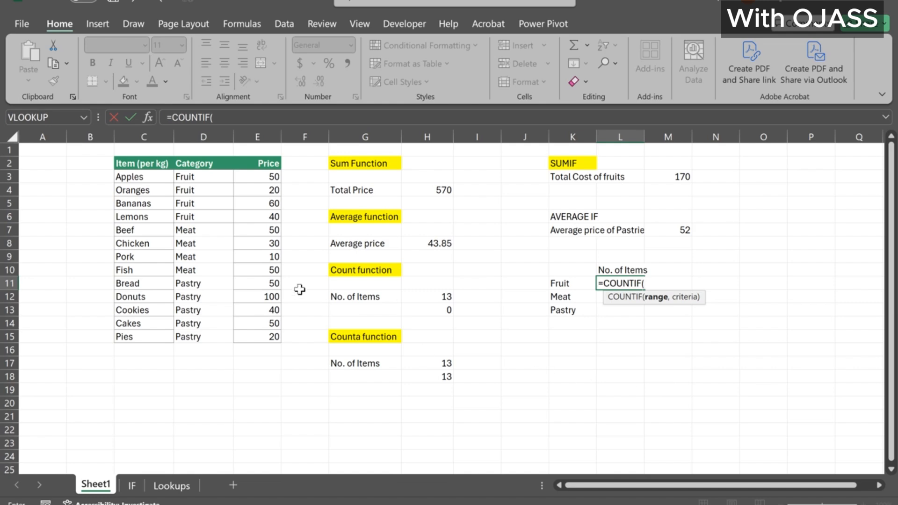
left_click_drag(199, 178, 188, 338)
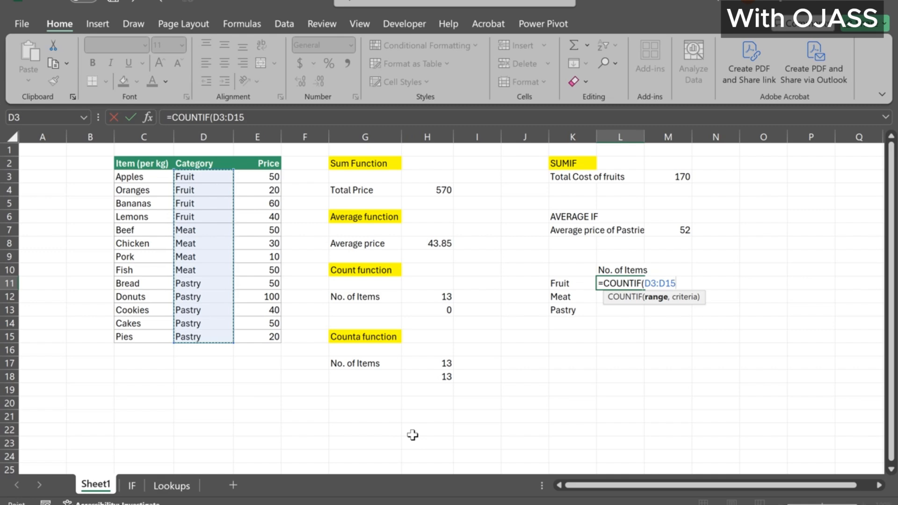
key("F4")
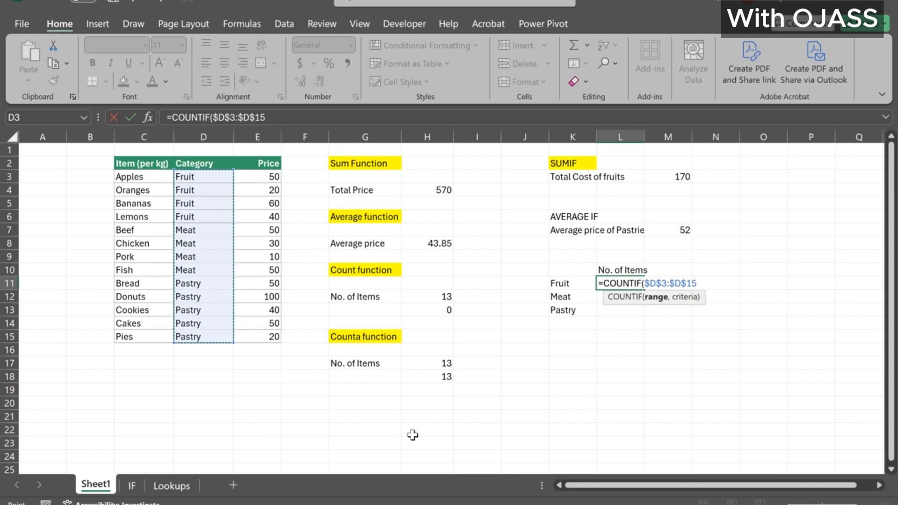
type(",")
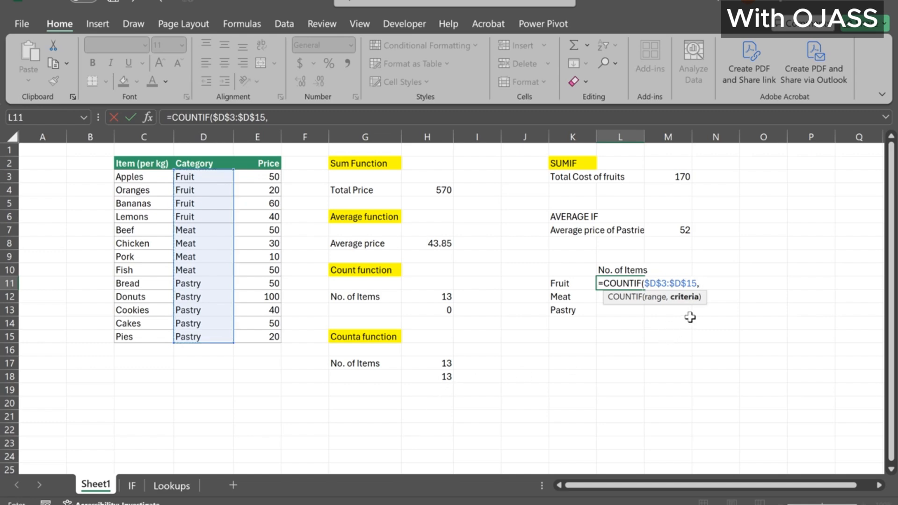
left_click(559, 283)
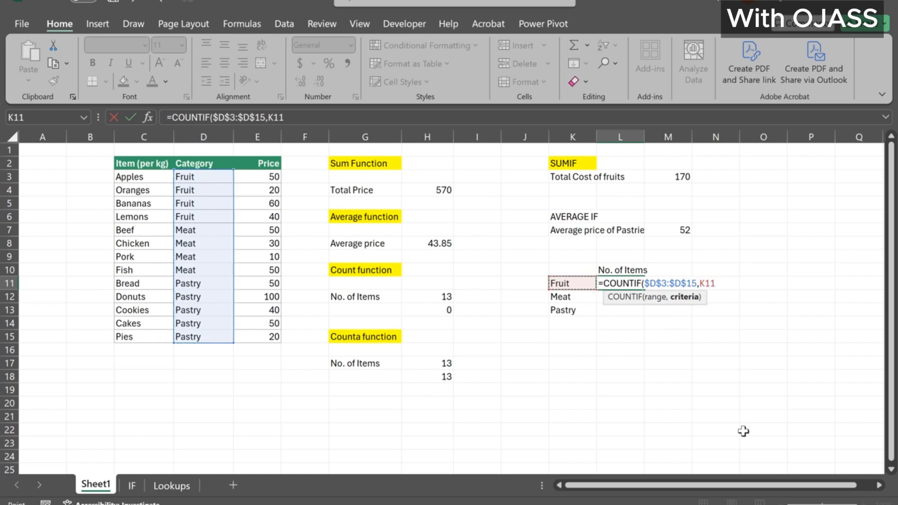
type(")")
key("Return")
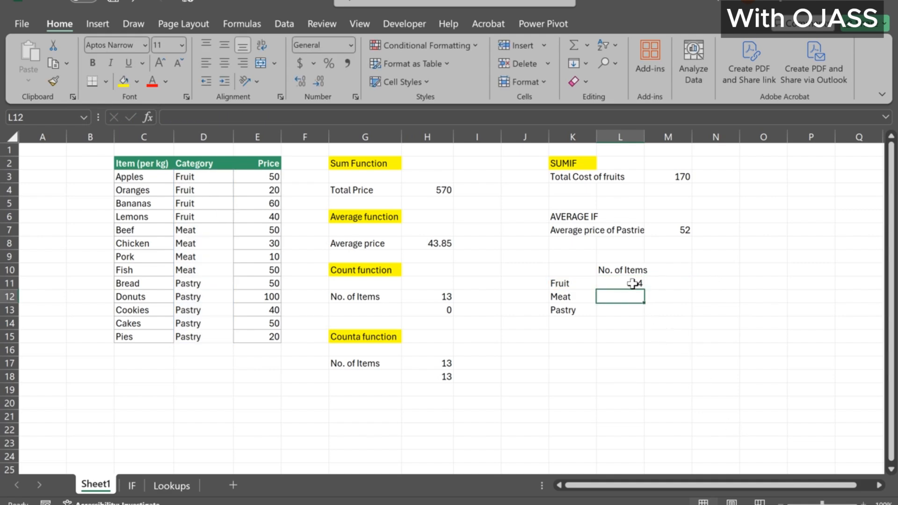
Step: Fill the COUNTIF formula from L11 down to L13 for the Meat and Pastry rows
left_click(632, 285)
left_click_drag(644, 290, 640, 314)
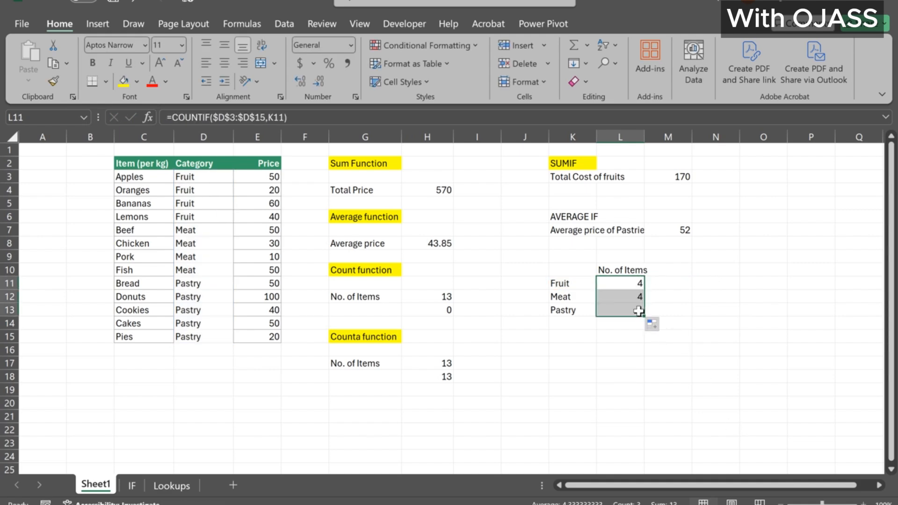
left_click(713, 442)
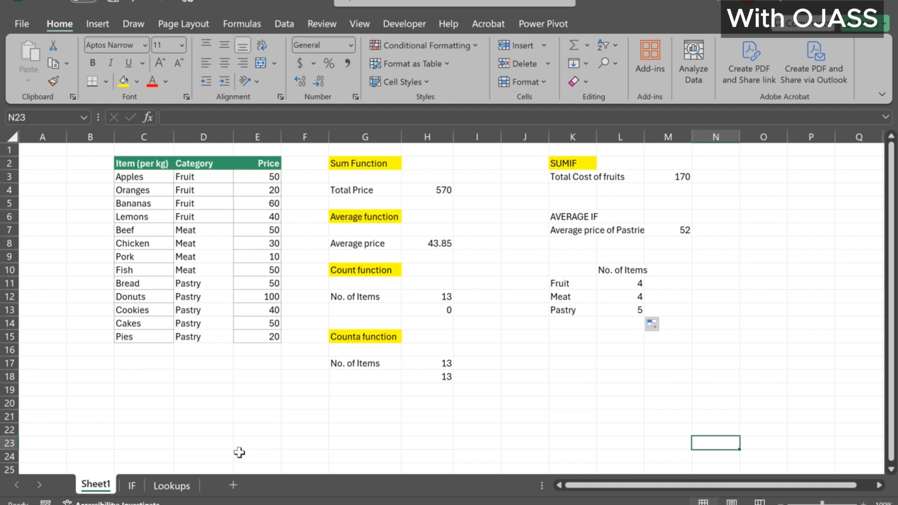
Step: In D3 of the Lookups sheet, begin a VLOOKUP formula with the Apples cell C3 as the lookup value
left_click(164, 487)
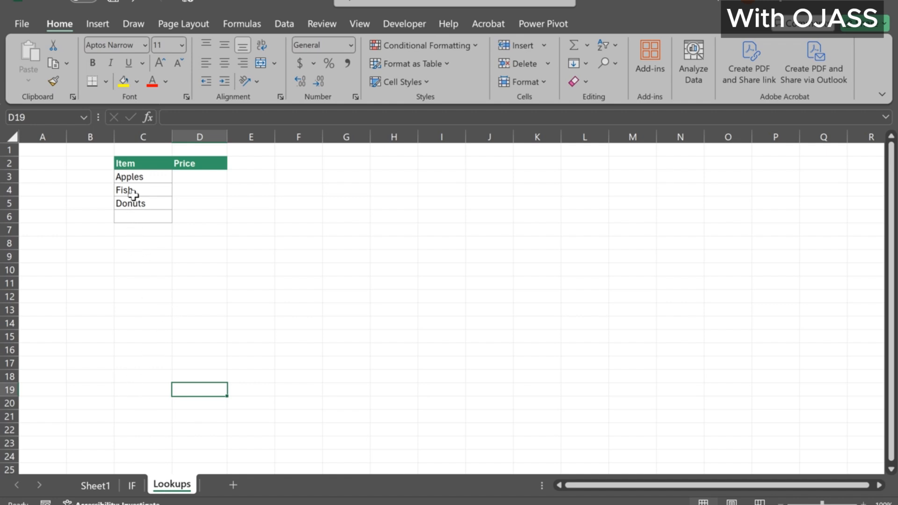
left_click(203, 178)
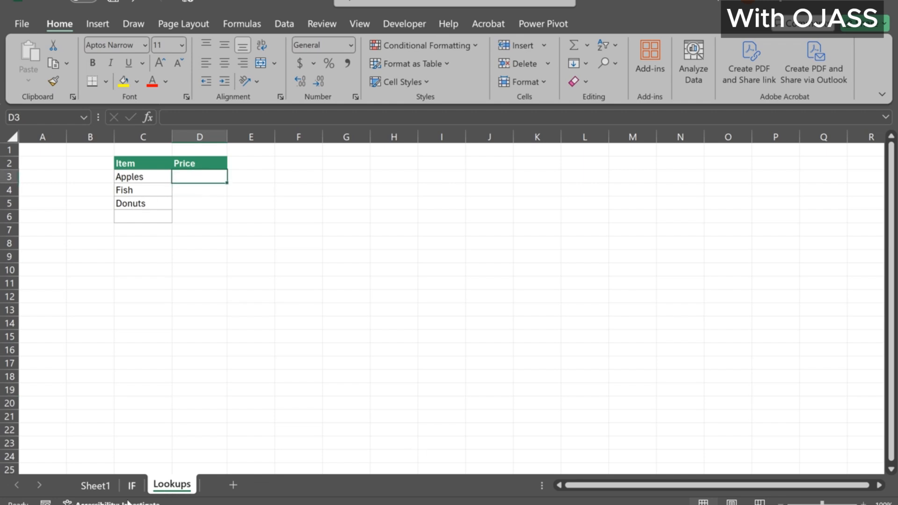
left_click(100, 489)
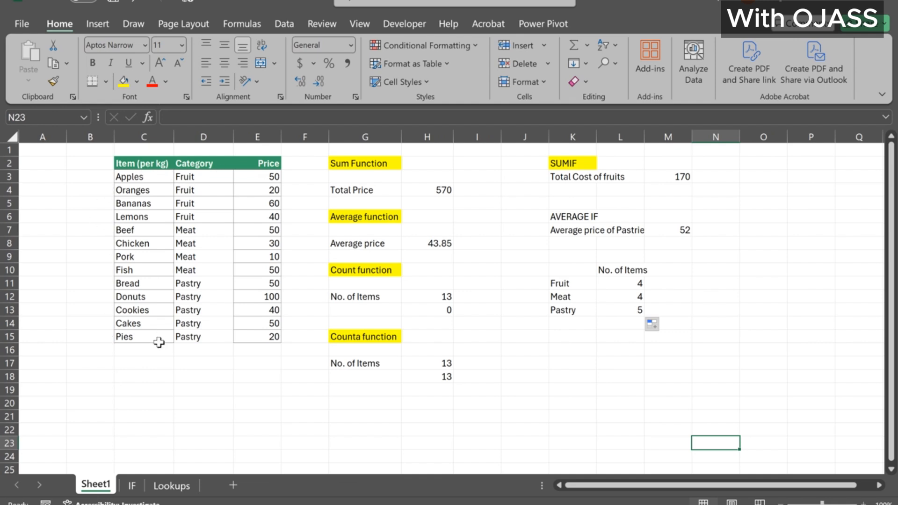
left_click(170, 484)
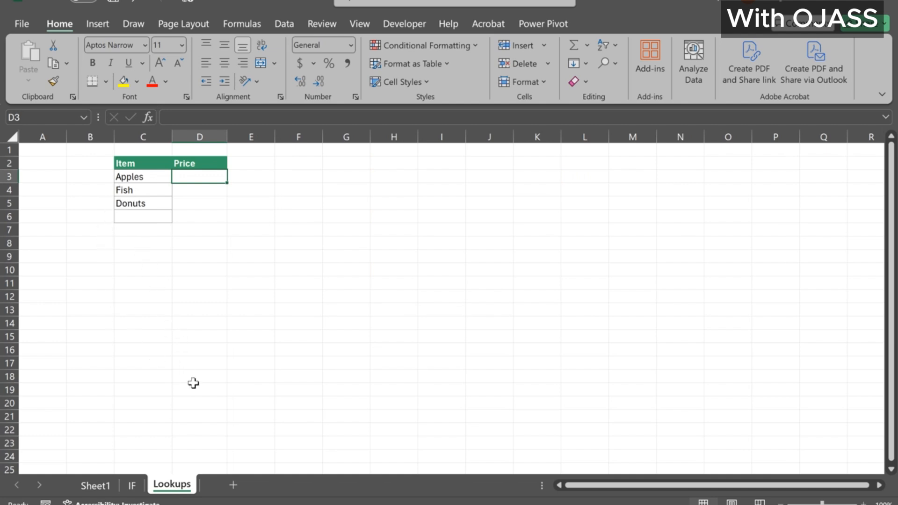
left_click(249, 337)
left_click(199, 174)
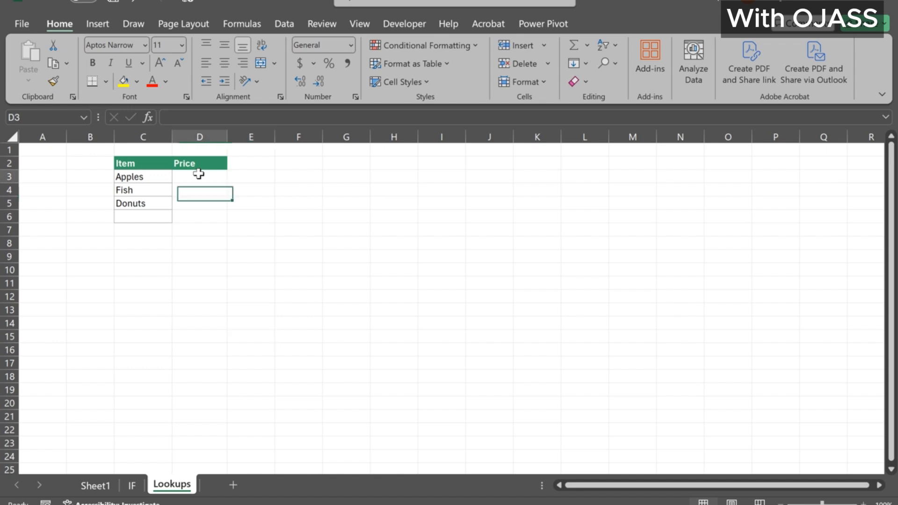
type("=")
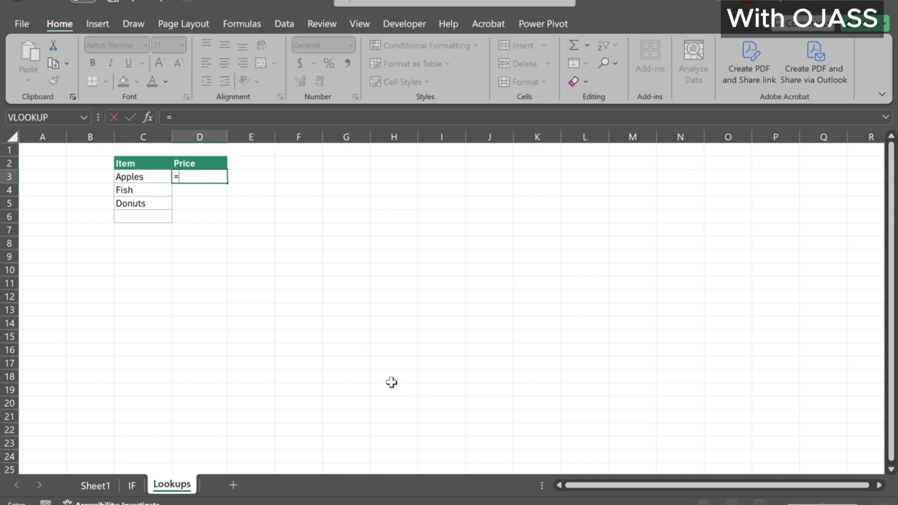
type("vlook")
key("Tab")
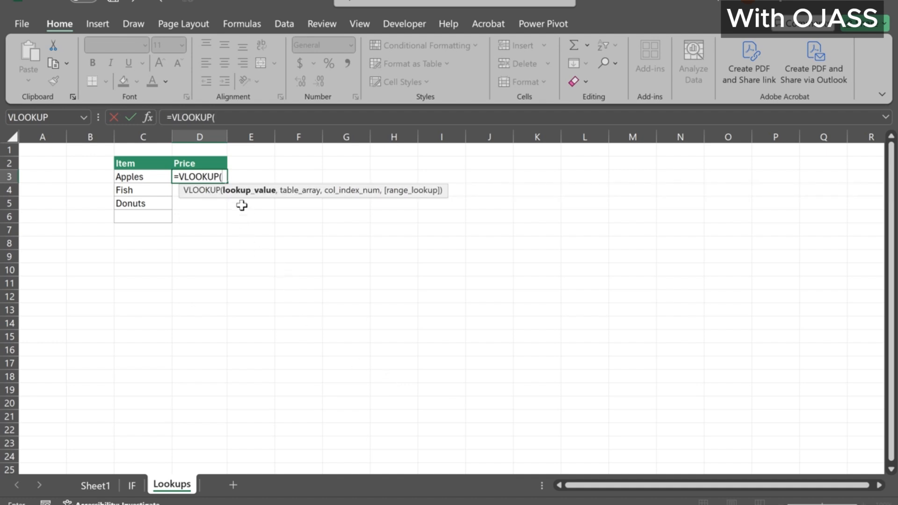
left_click(131, 177)
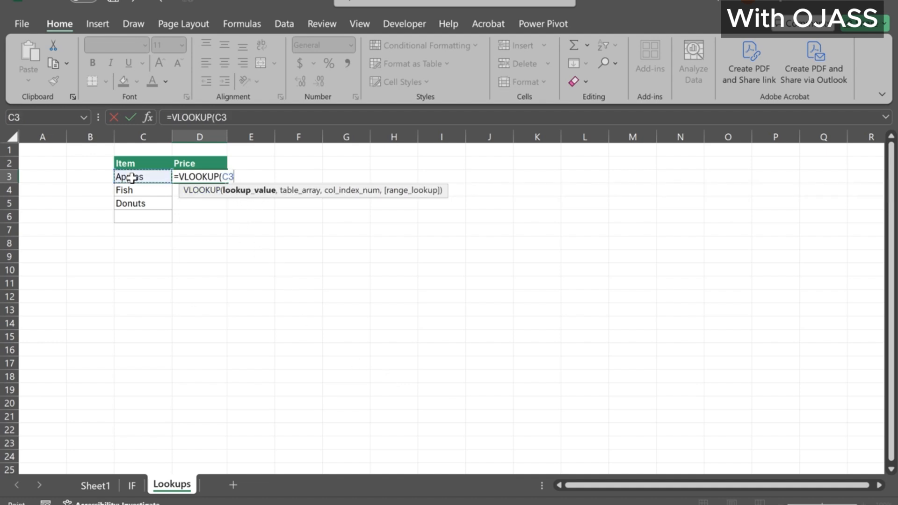
type(",")
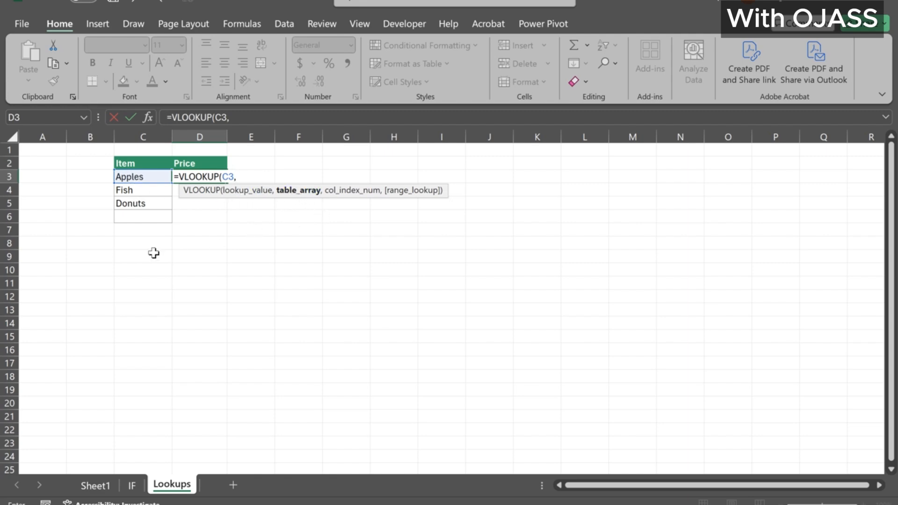
Step: Complete the VLOOKUP with absolute table range Sheet1!$C$2:$E$15, column index 3 and FALSE for an exact match
left_click(96, 485)
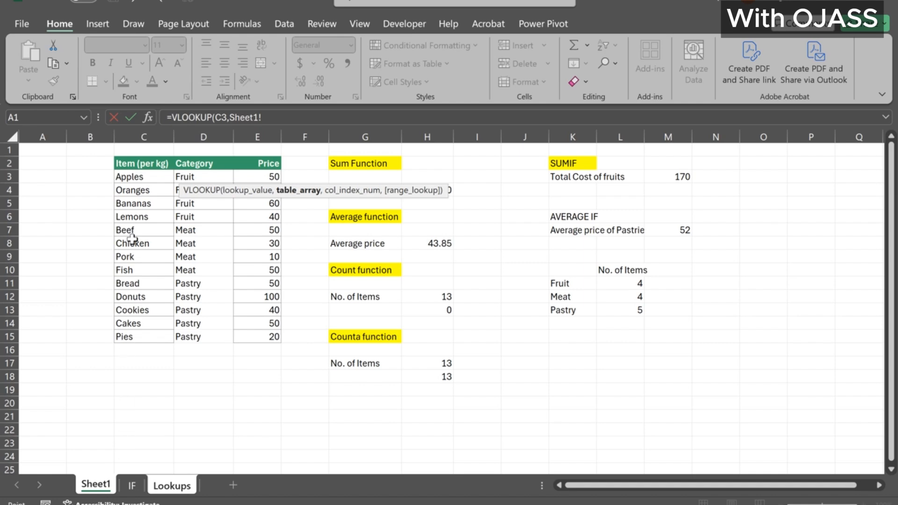
left_click_drag(115, 163, 278, 343)
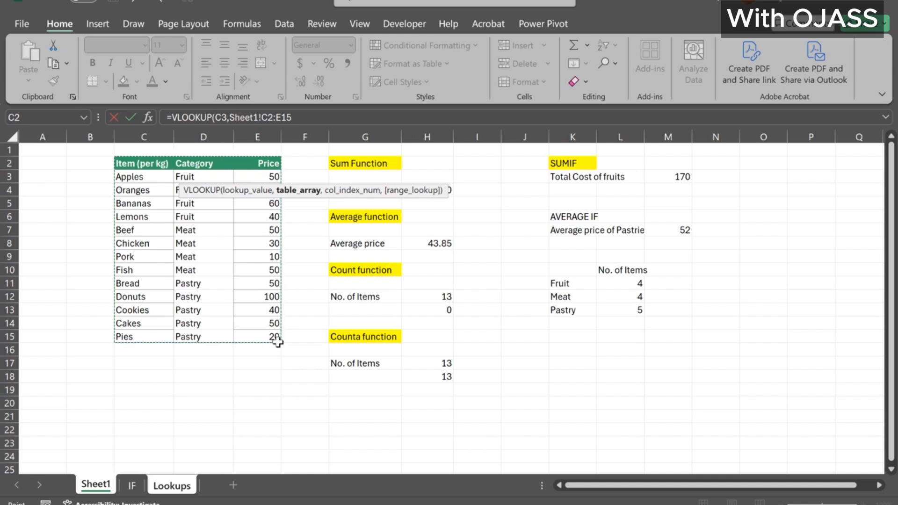
key("F4")
type(",")
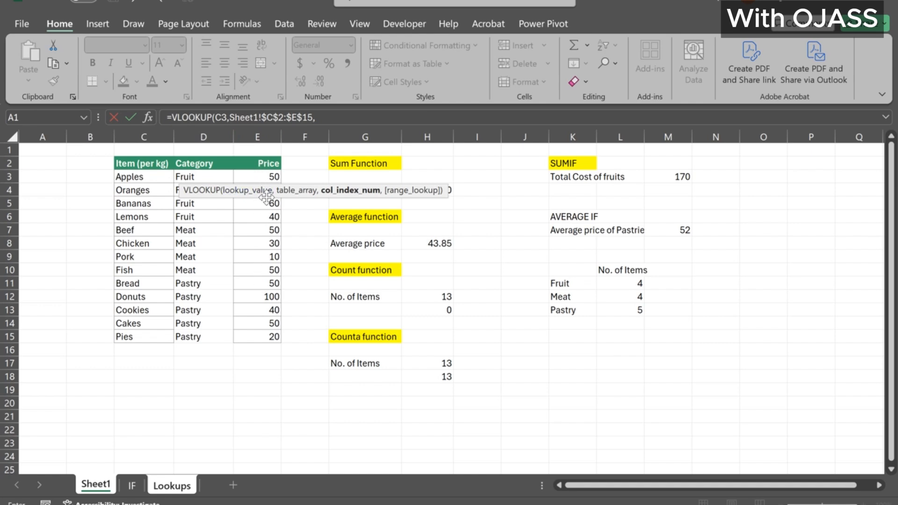
left_click(334, 117)
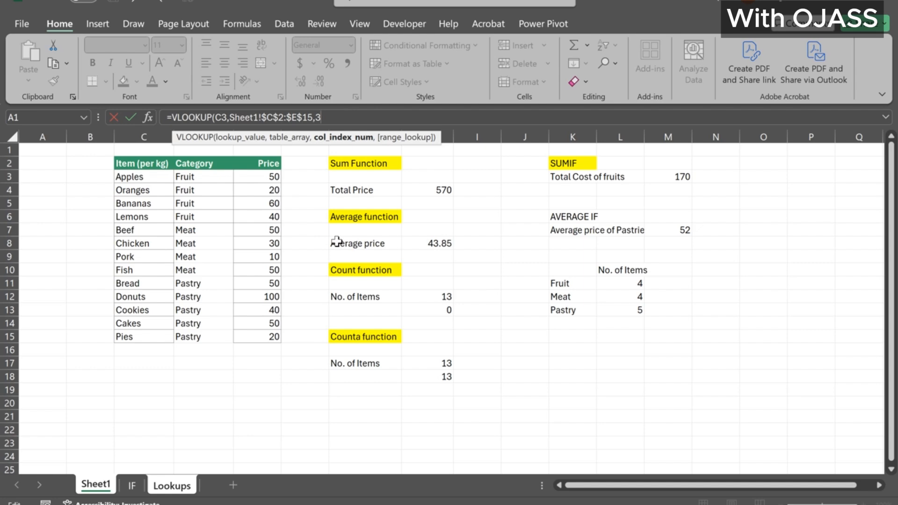
type(",")
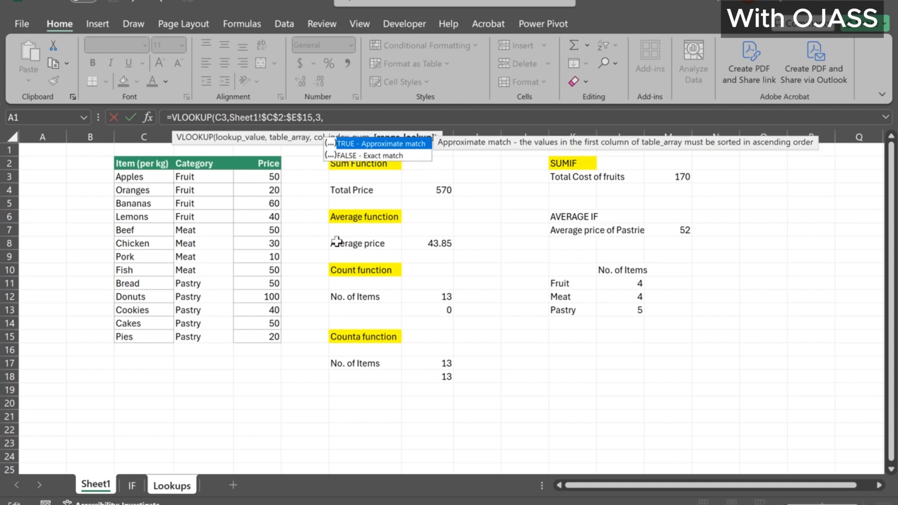
left_click(352, 157)
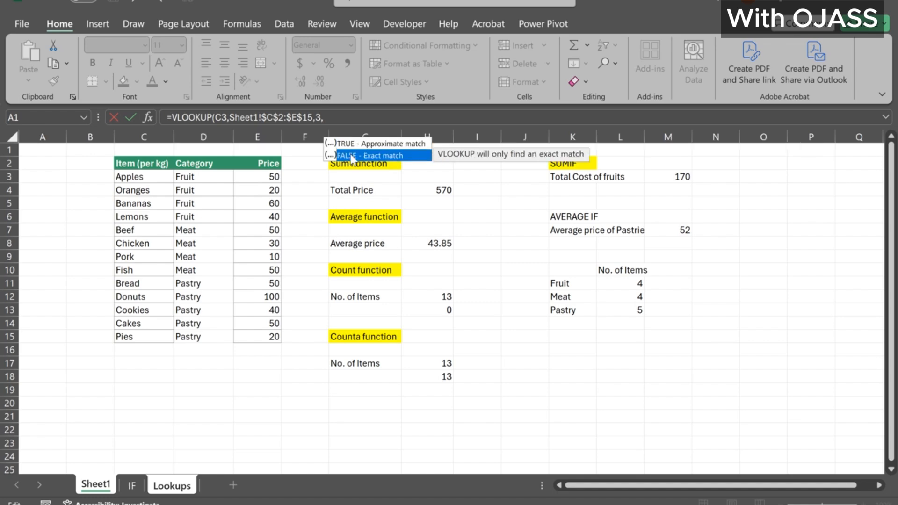
double_click(352, 156)
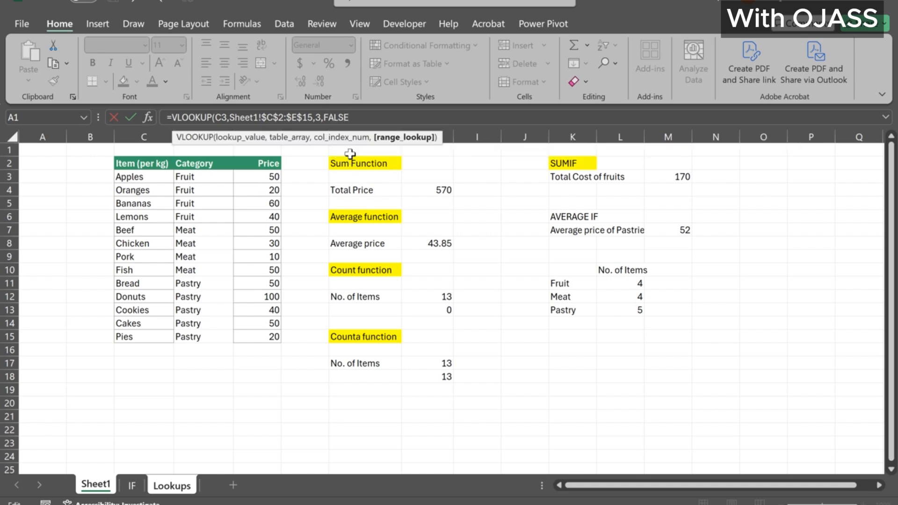
type(")")
key("Return")
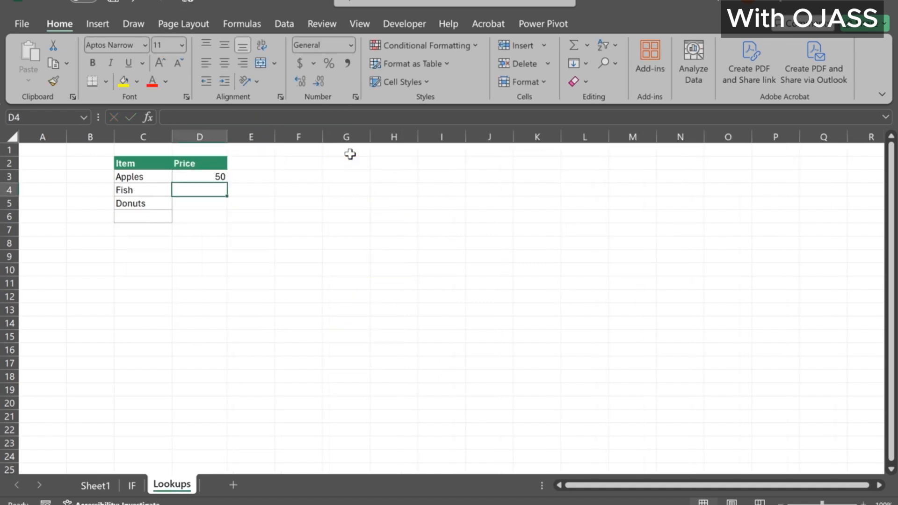
Step: Fill the VLOOKUP formula from D3 down to D5 for Fish and Donuts
left_click(218, 177)
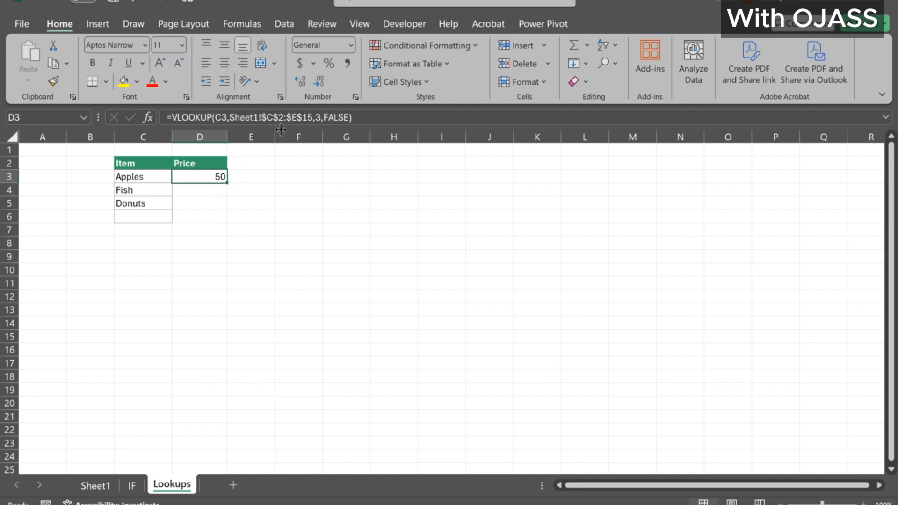
left_click_drag(227, 183, 228, 209)
left_click(306, 232)
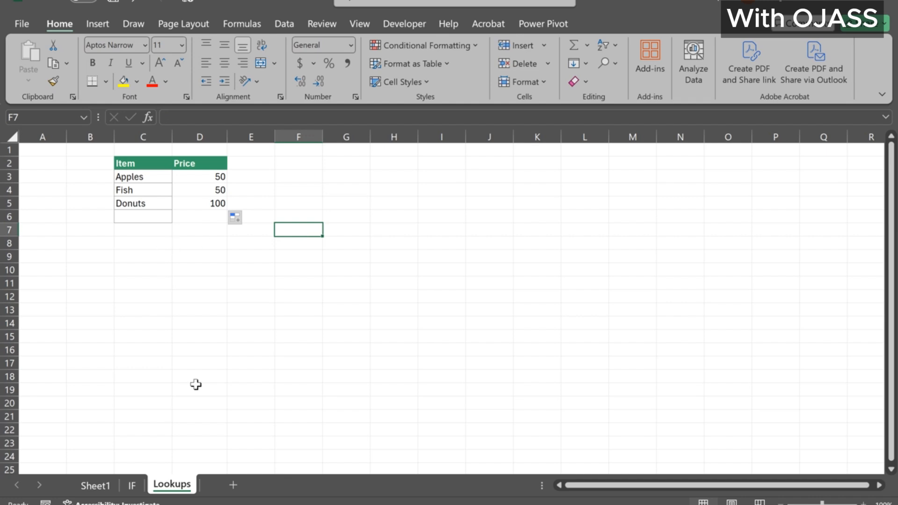
Step: Copy the item and price table in C2:D5 to the range starting at G2
left_click_drag(126, 166, 198, 205)
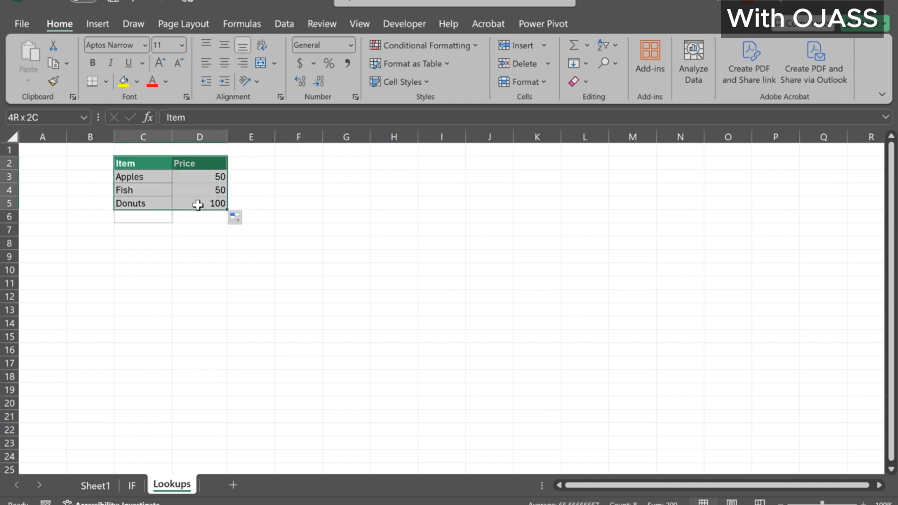
key("ctrl+c")
left_click(326, 164)
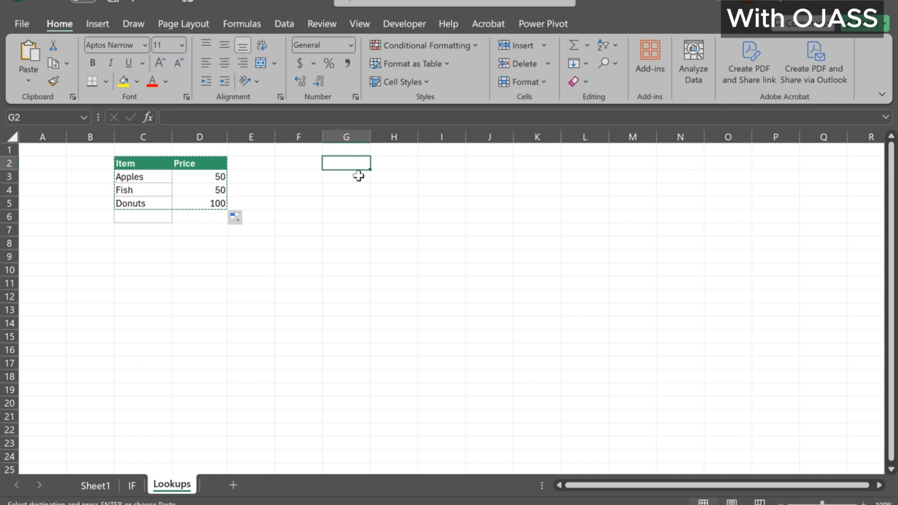
key("ctrl+v")
Step: Clear the copied prices in H3:H5 and widen column H slightly
left_click_drag(405, 177, 416, 203)
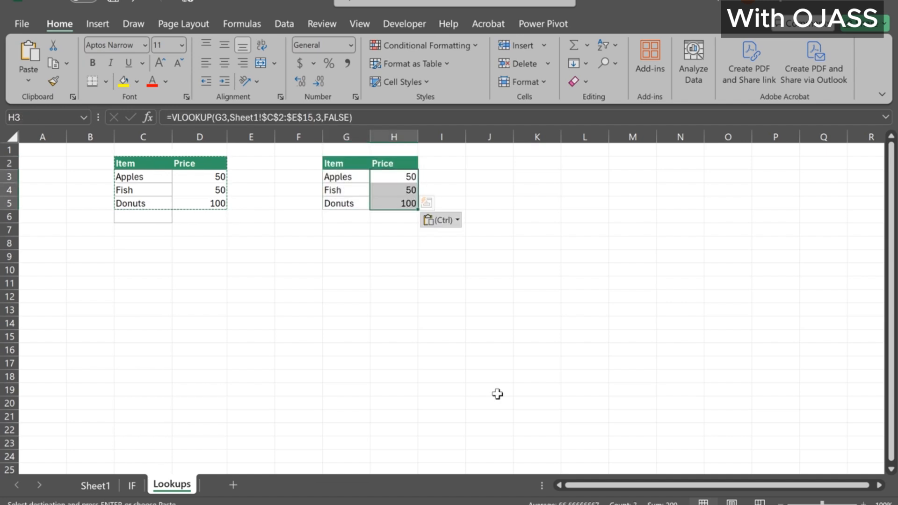
key("Escape")
key("alt+e")
key("a")
key("c")
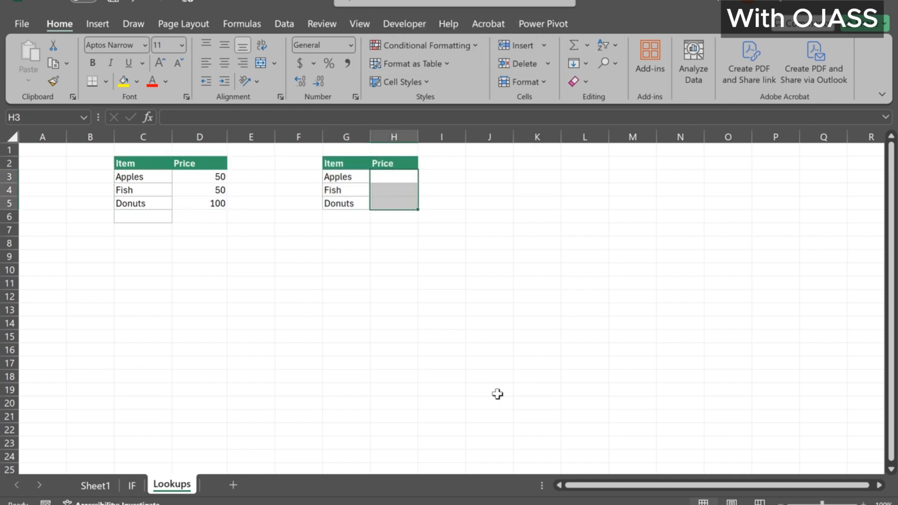
left_click(461, 282)
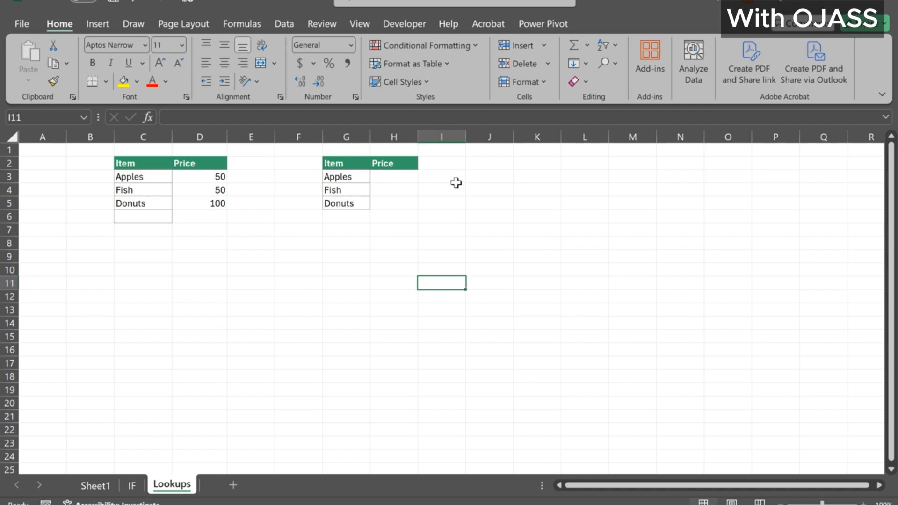
left_click_drag(417, 136, 429, 135)
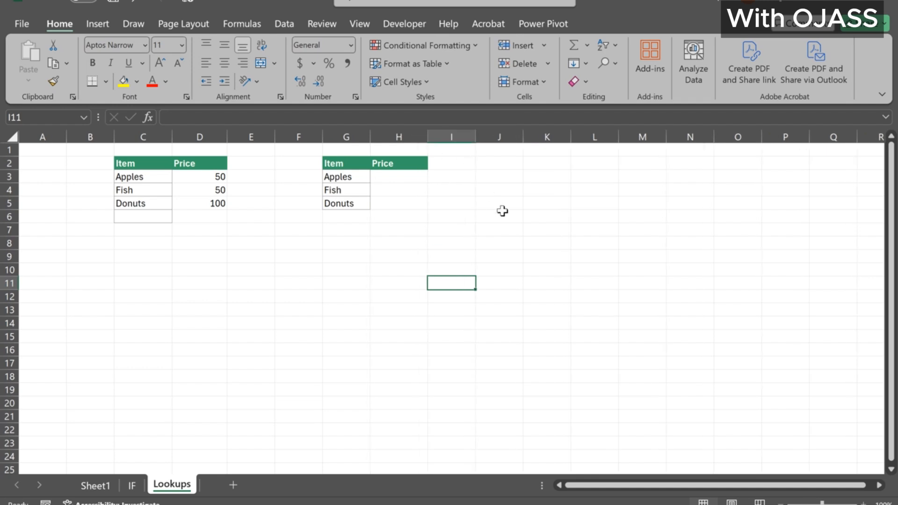
left_click(499, 215)
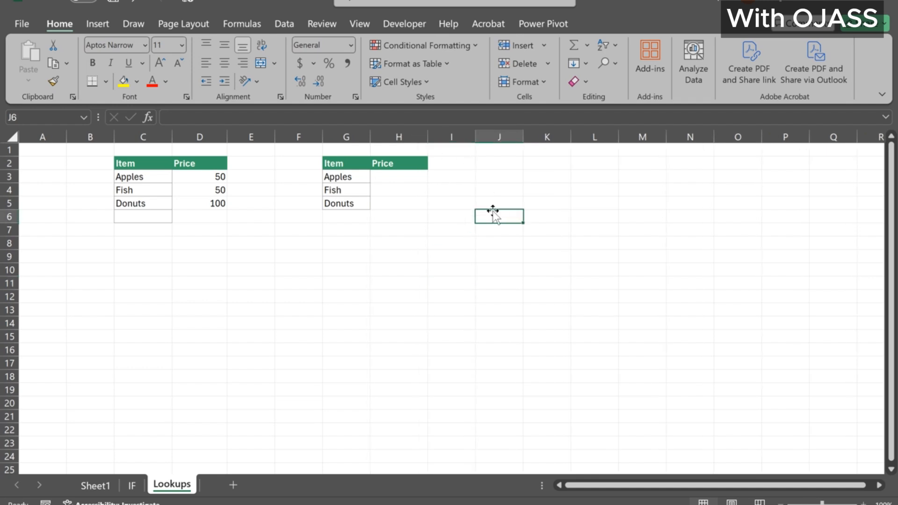
Step: Label the original table VLOOKUP in D1 and the copied table XLOOKUP in H1
left_click(190, 149)
type("VLOOKUP")
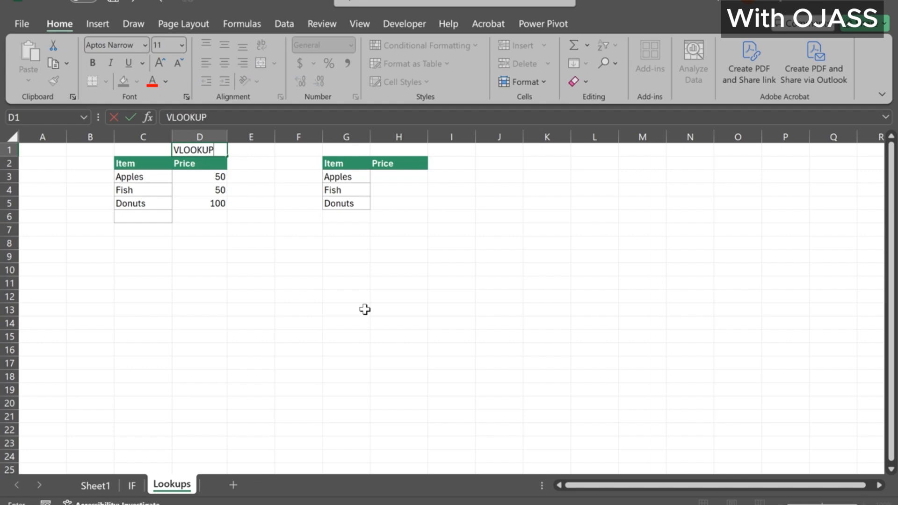
key("Return")
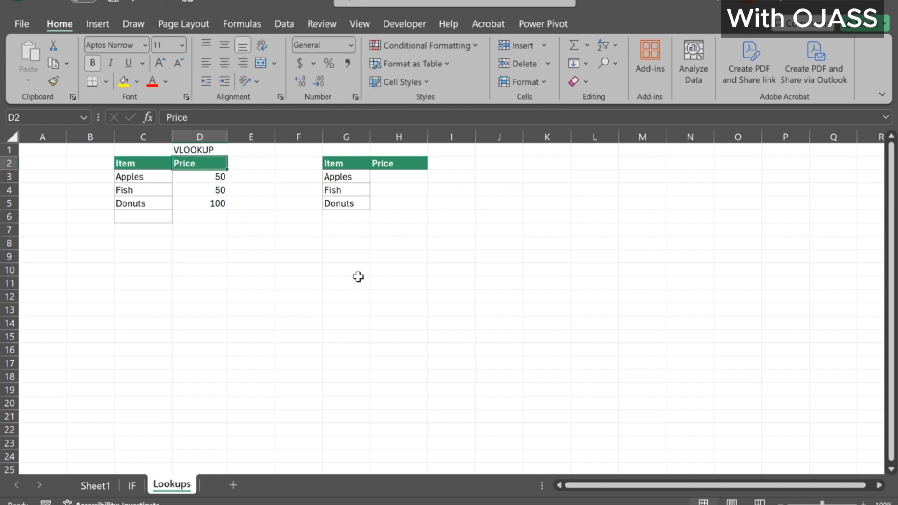
left_click(393, 151)
type("XLOOKUP")
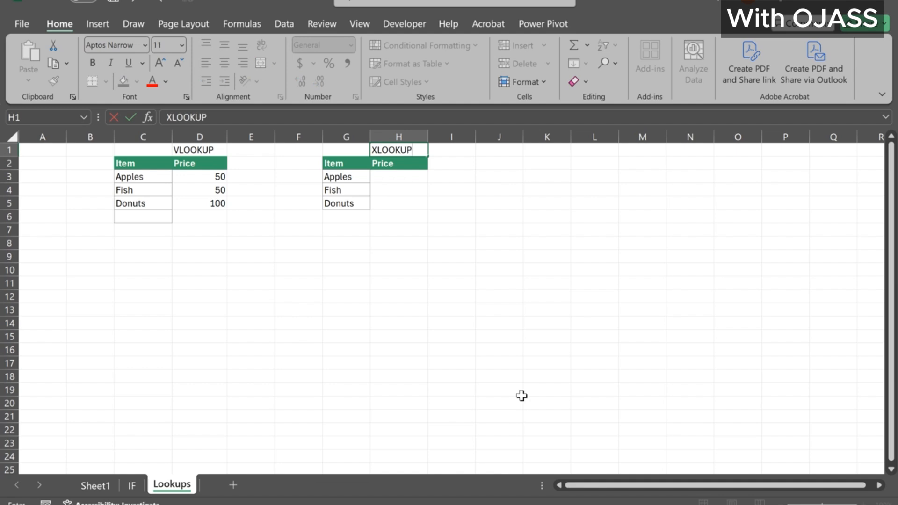
key("Return")
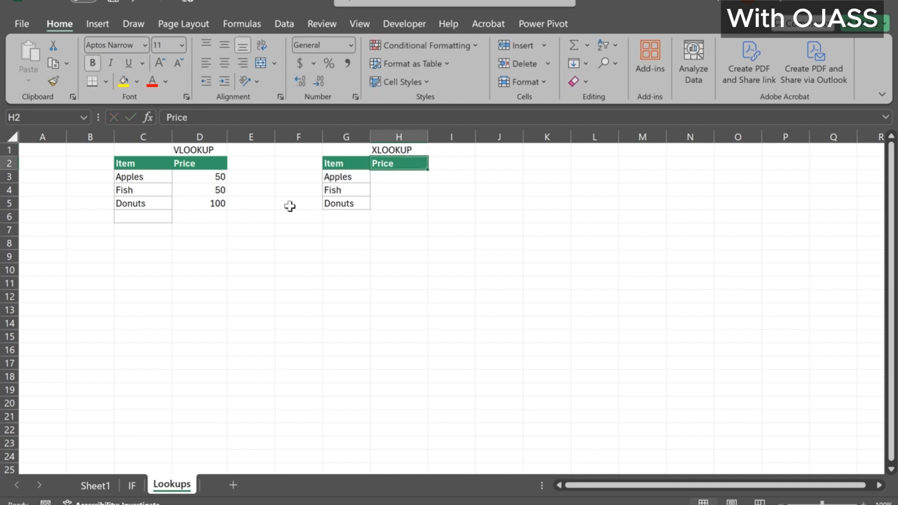
left_click(219, 178)
left_click(230, 282)
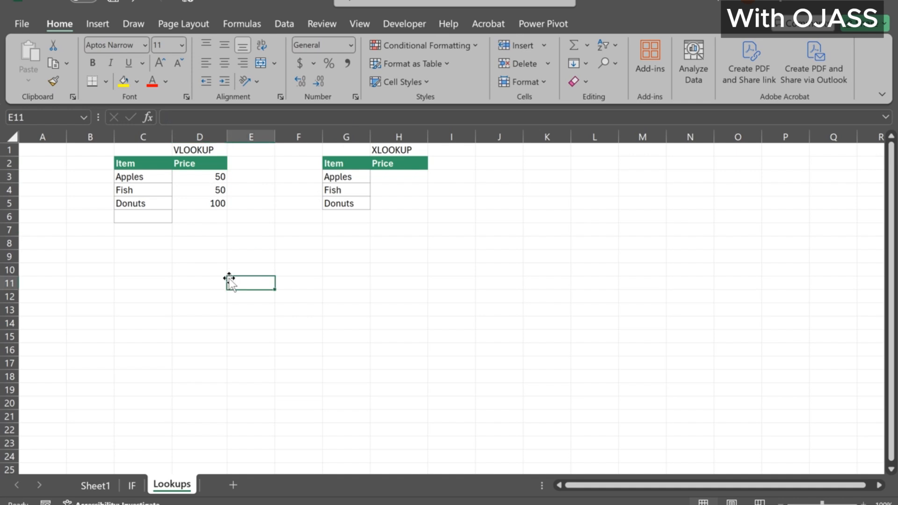
left_click(94, 485)
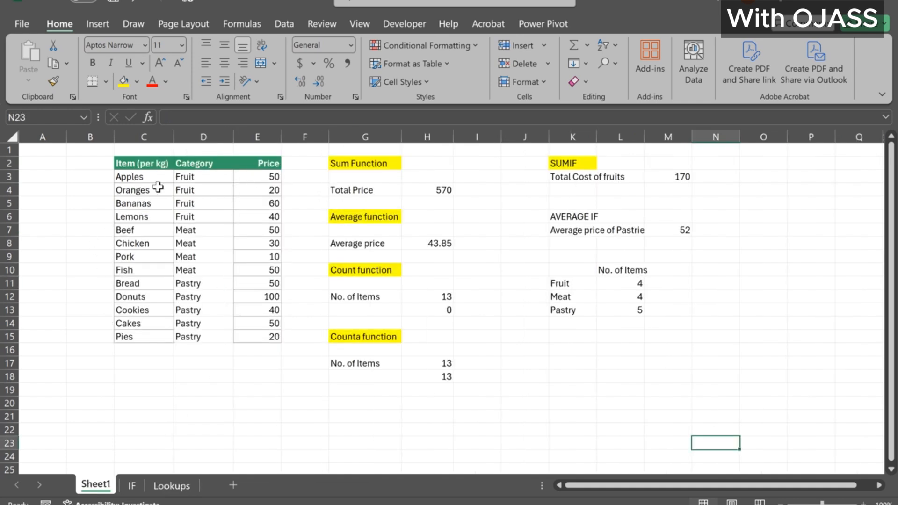
left_click(164, 489)
left_click(375, 309)
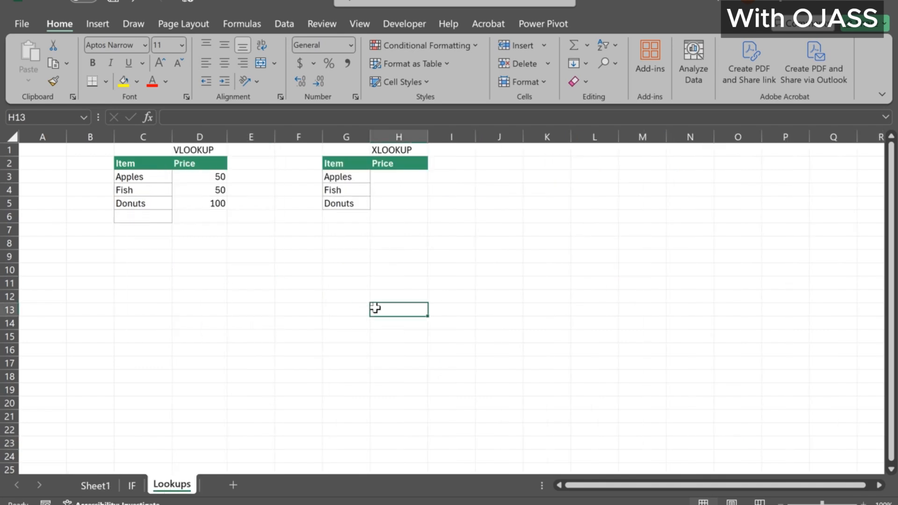
Step: In H3 of the Lookups sheet, begin an XLOOKUP formula with the Apples cell G3 as the lookup value
left_click(399, 176)
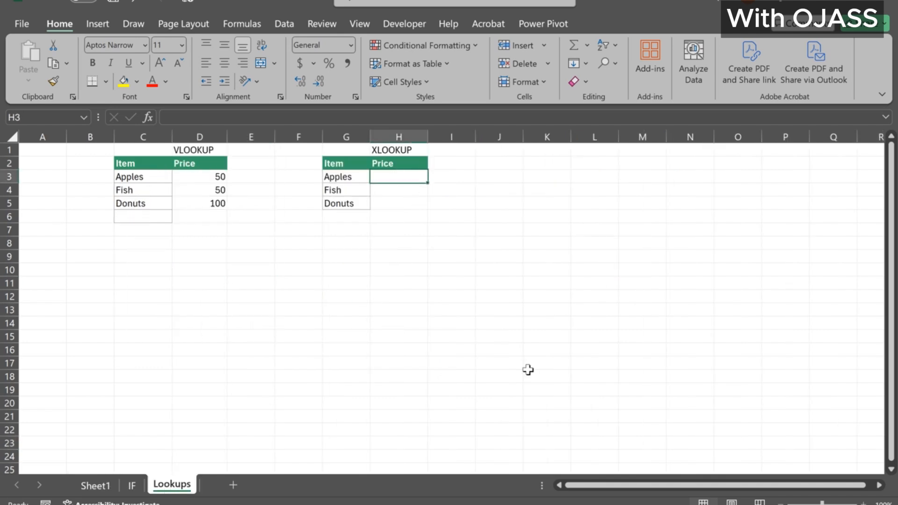
type("=")
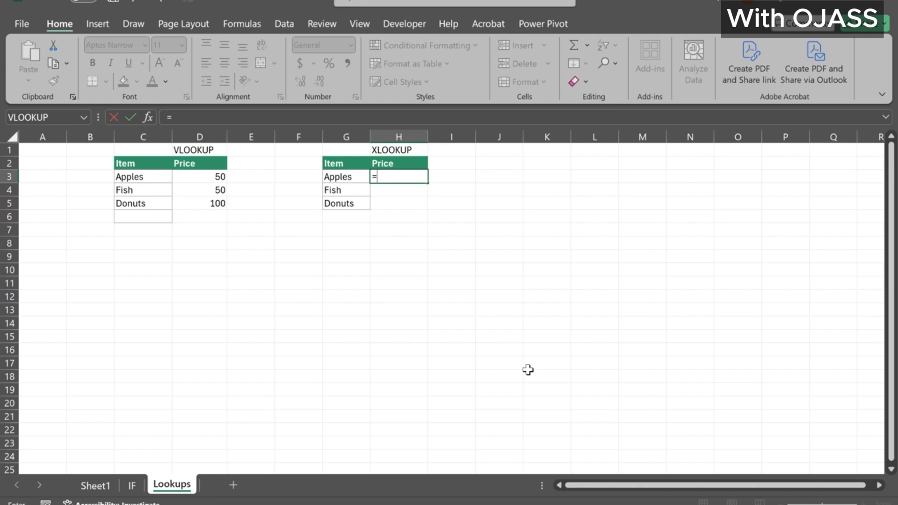
type("xll")
key("BackSpace")
key("BackSpace")
key("Tab")
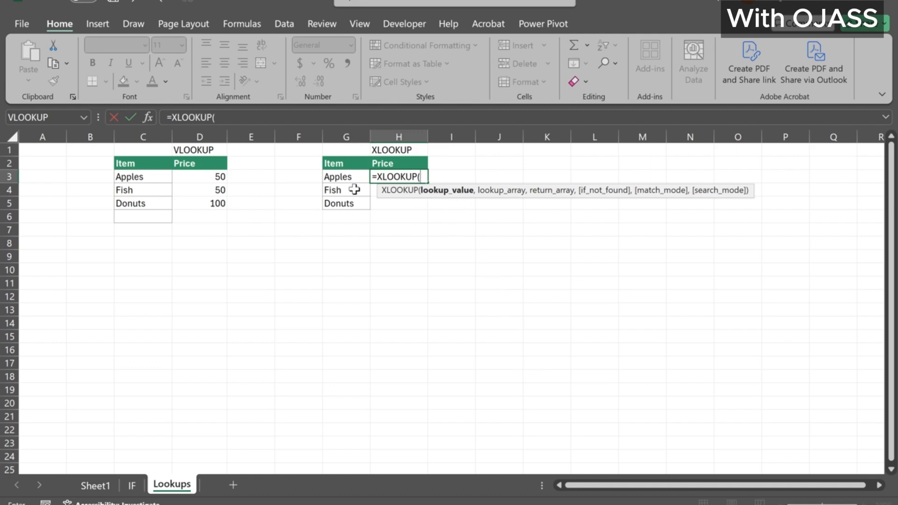
left_click(345, 178)
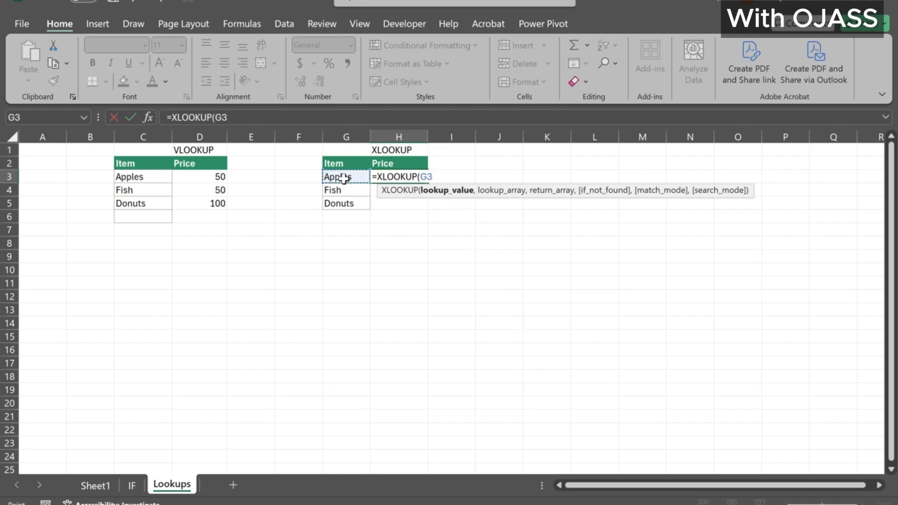
type(",")
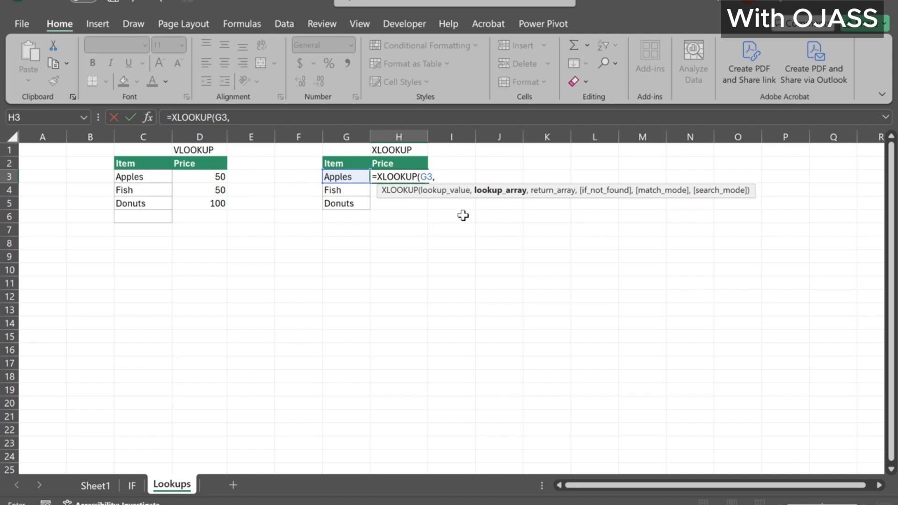
Step: Add Sheet1!C2:C15 as the XLOOKUP's lookup array and Sheet1!E2:E15 as its return array
left_click(98, 487)
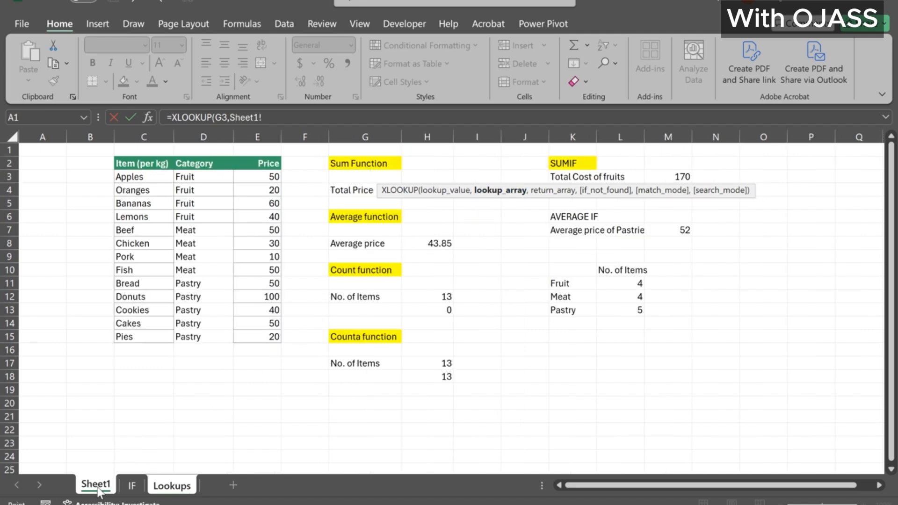
left_click_drag(134, 165, 130, 338)
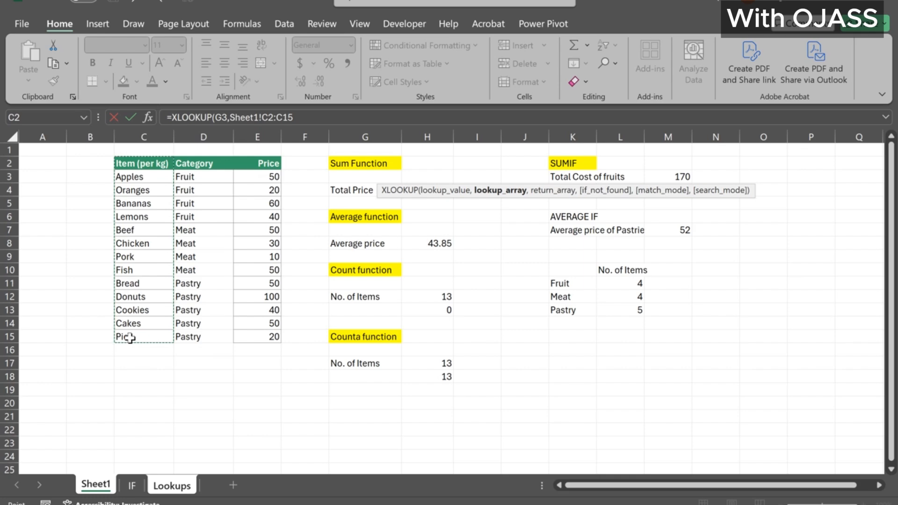
type(",")
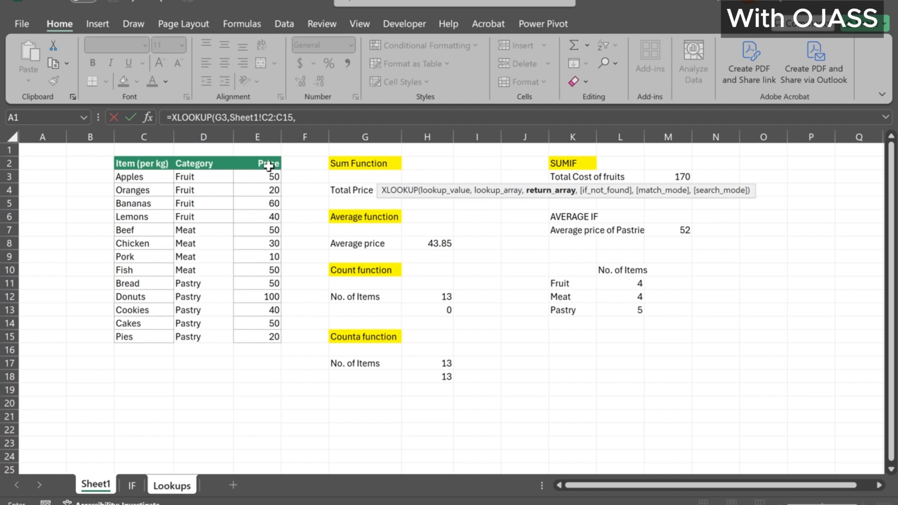
left_click_drag(270, 165, 265, 340)
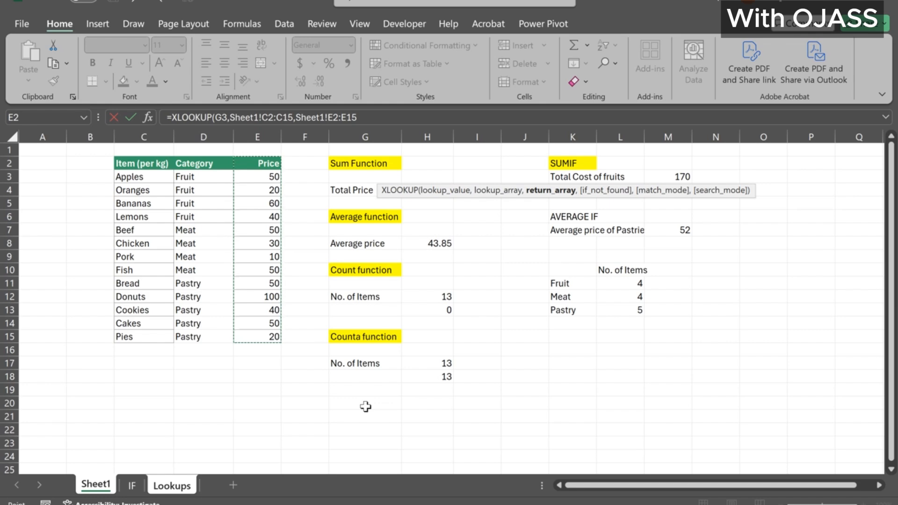
type(",")
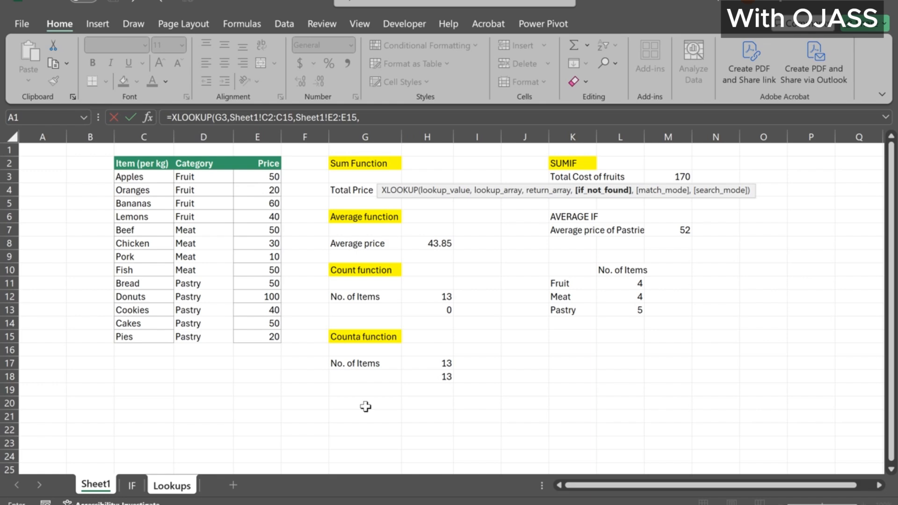
Step: Complete the XLOOKUP with an empty if_not_found argument and match mode 0 for an exact match
type(",")
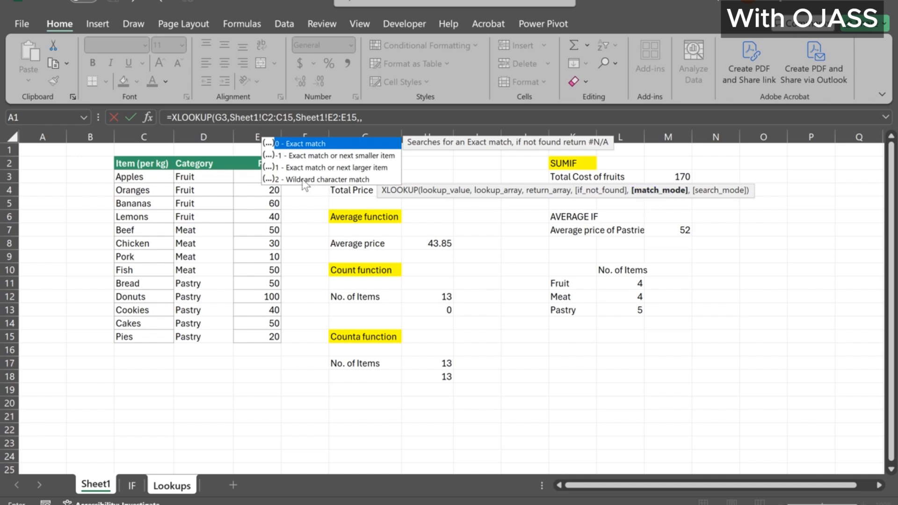
double_click(292, 144)
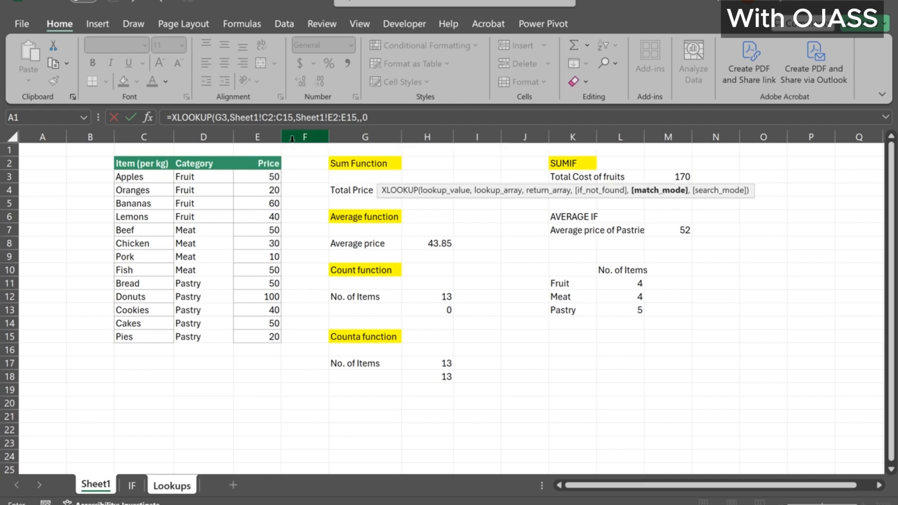
left_click(407, 118)
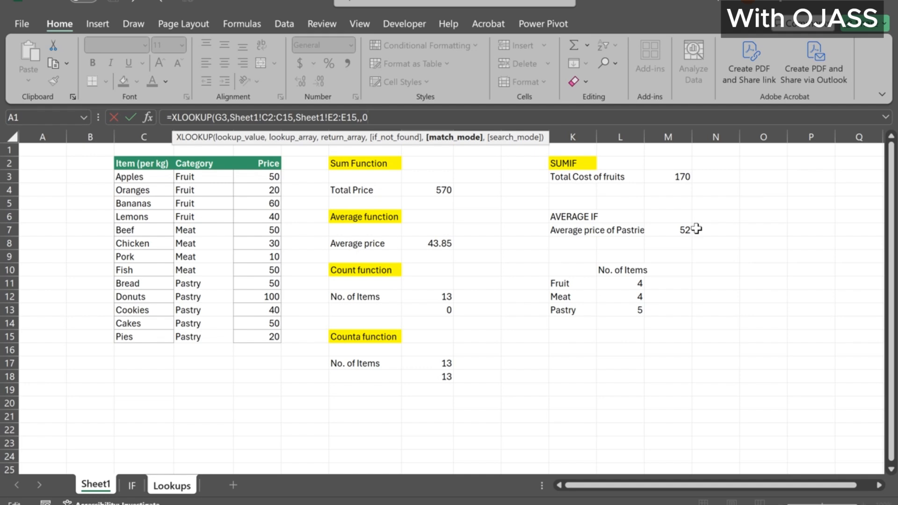
type(")")
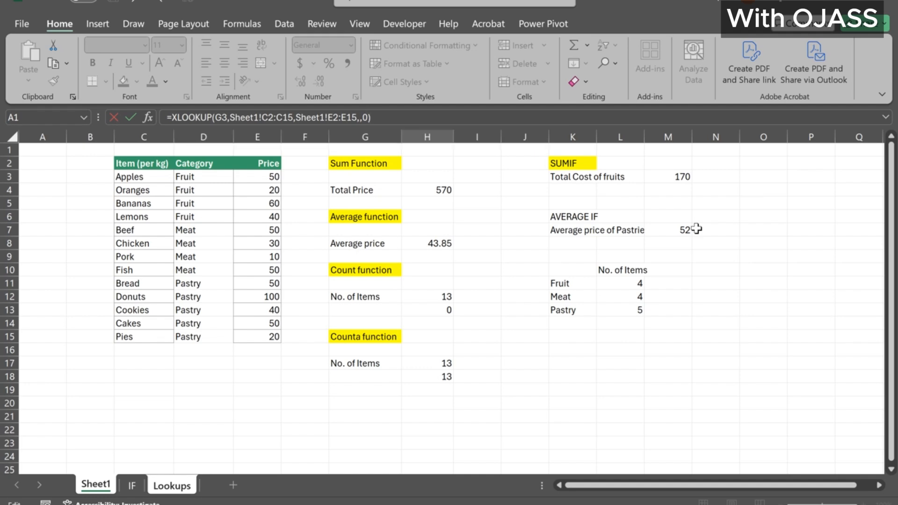
key("Escape")
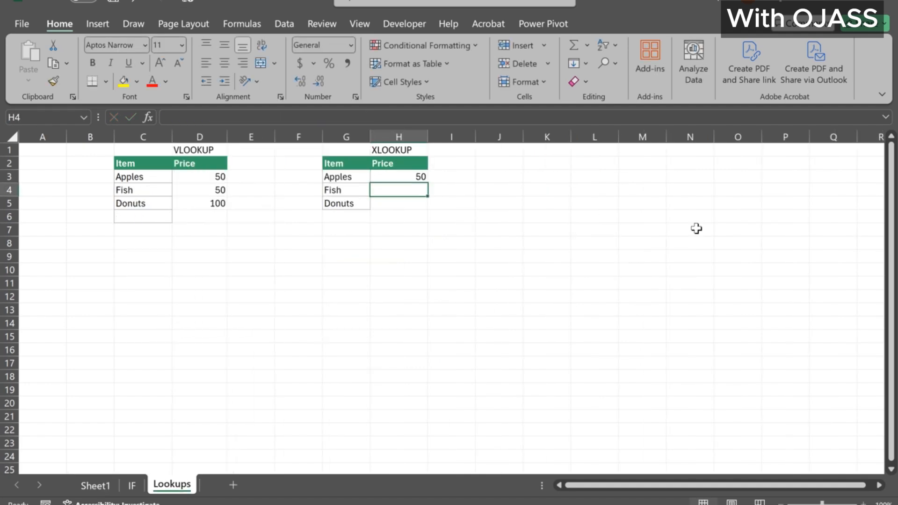
left_click(424, 206)
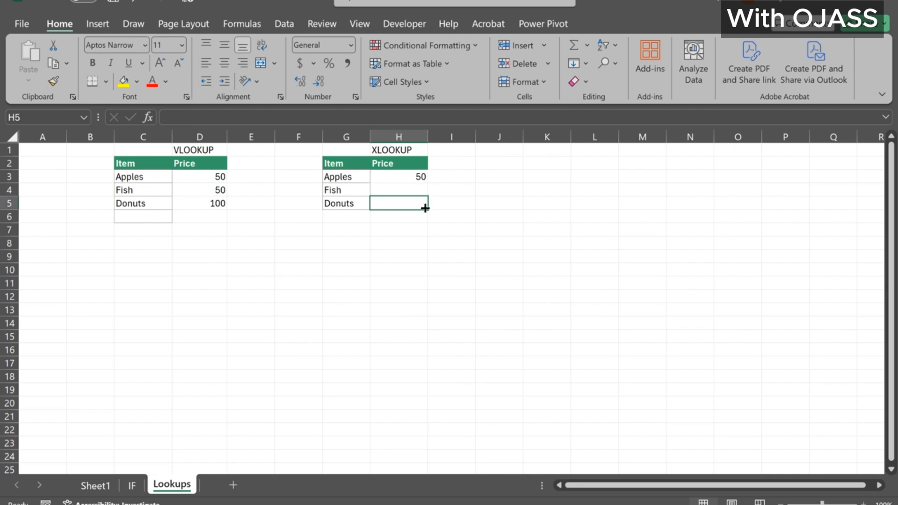
Step: Make the ranges in H3's XLOOKUP absolute, as Sheet1!$C$2:$C$15 for the lookup array and Sheet1!$E$2:$E$15 for the return array
left_click(415, 176)
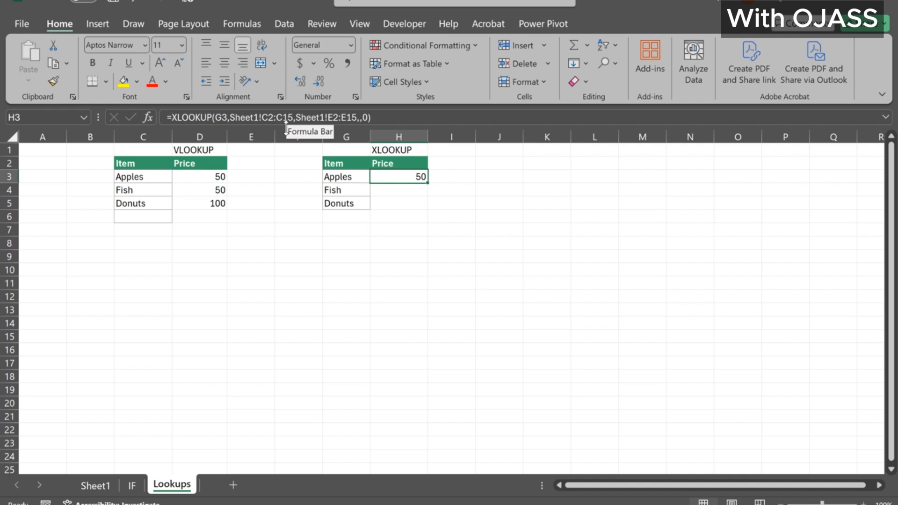
left_click(264, 118)
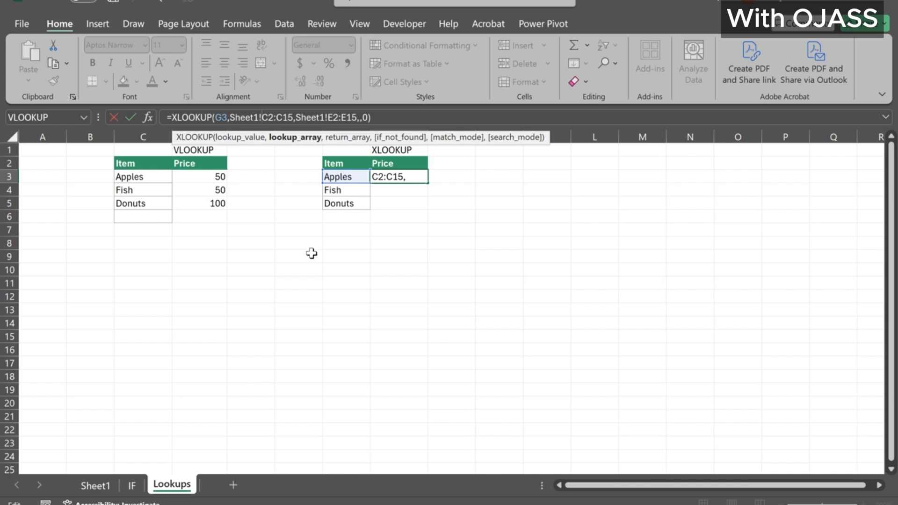
key("F4")
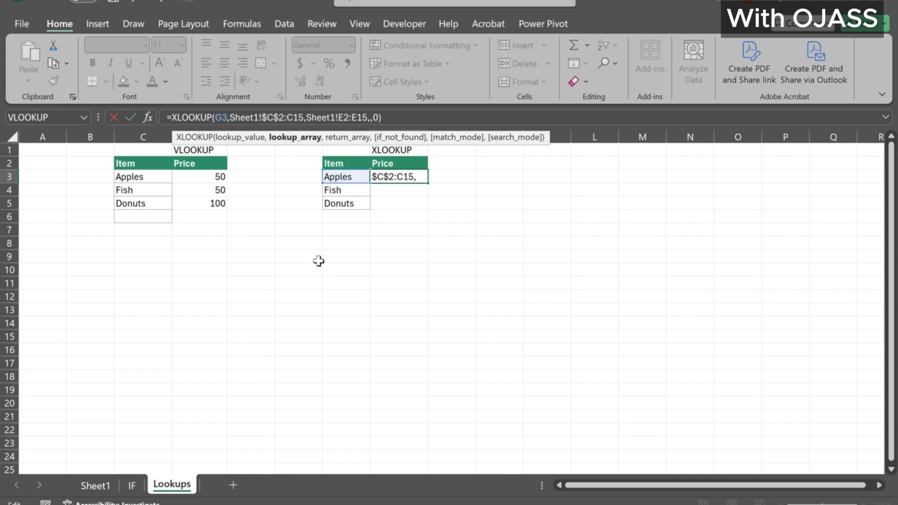
key("F4")
left_click(355, 118)
key("F4")
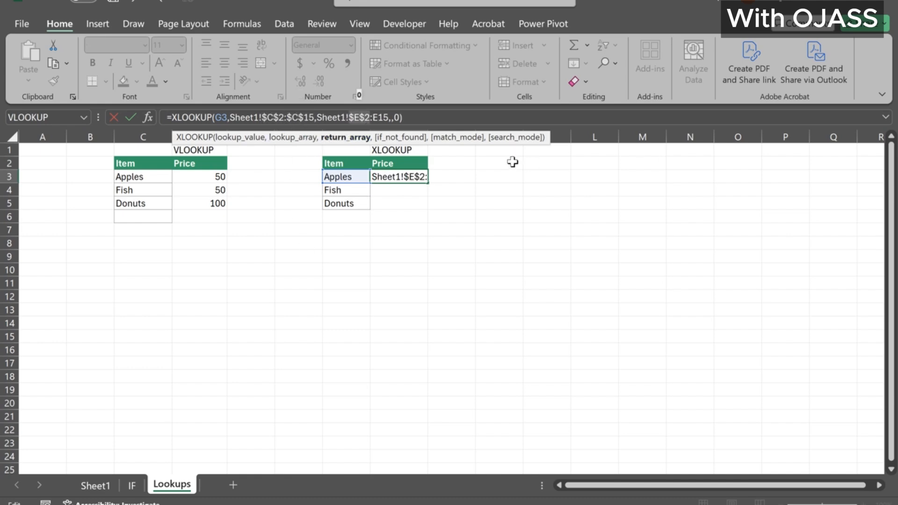
left_click(372, 120)
key("Right")
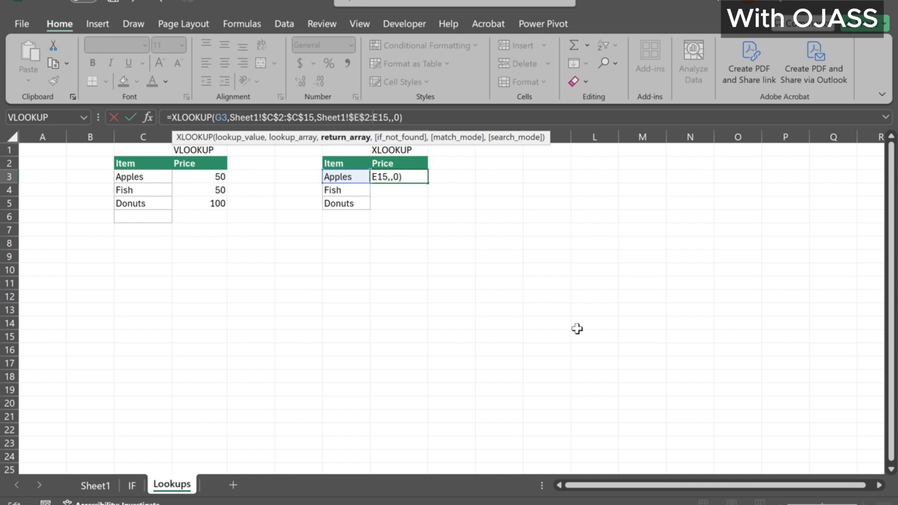
key("F4")
key("Return")
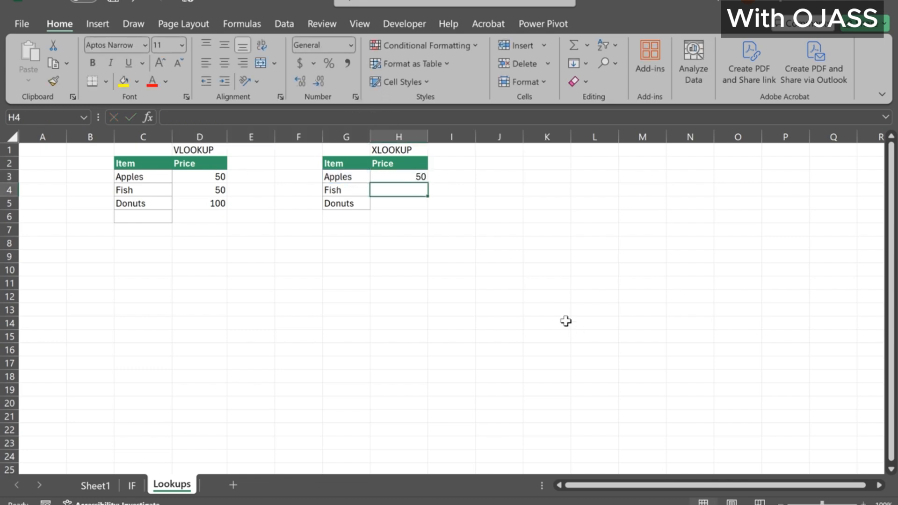
Step: Fill the XLOOKUP formula from H3 down to H5 for the Fish and Donuts rows
left_click(412, 177)
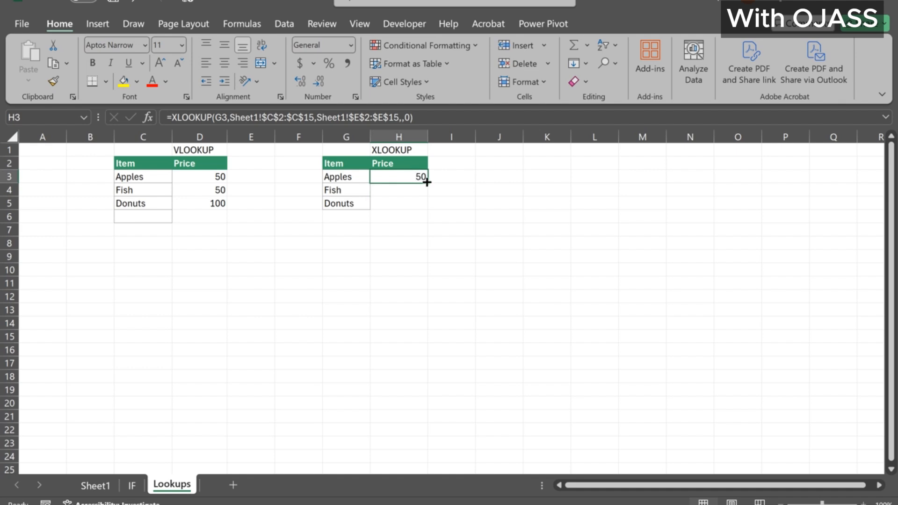
left_click_drag(427, 182, 428, 215)
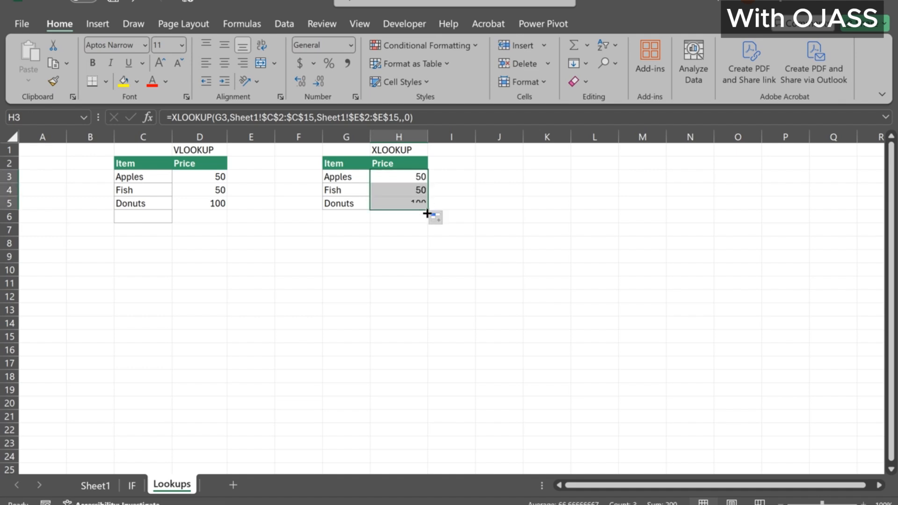
left_click(603, 244)
left_click(360, 360)
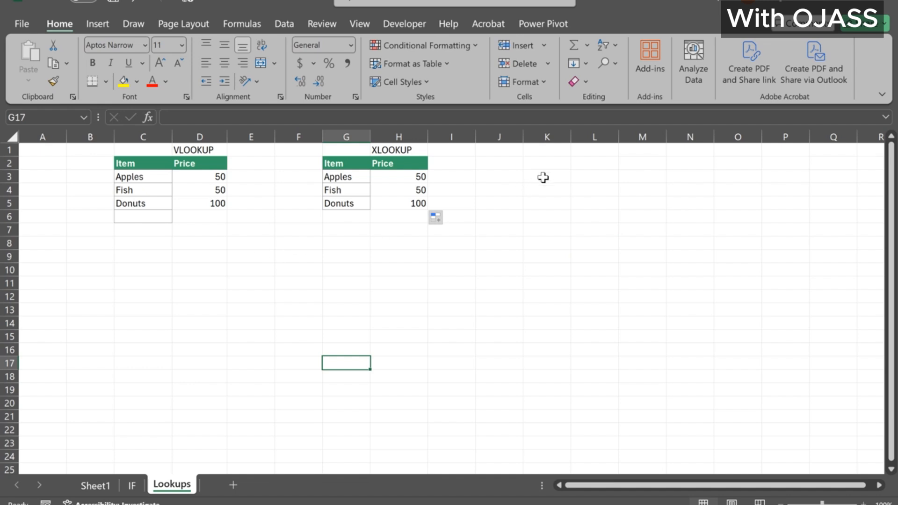
Step: Enter the label HLOOKUP in cell K1 of the Lookups sheet
left_click(538, 151)
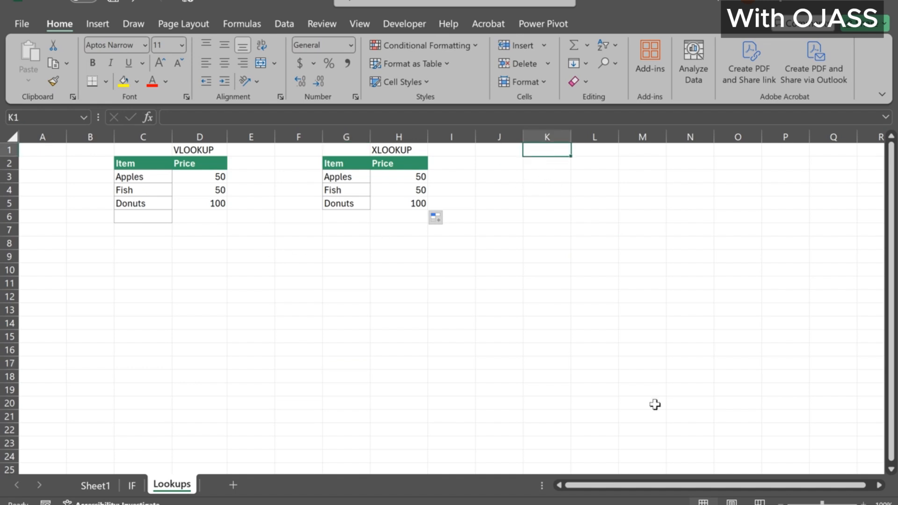
type("HLOOKUP")
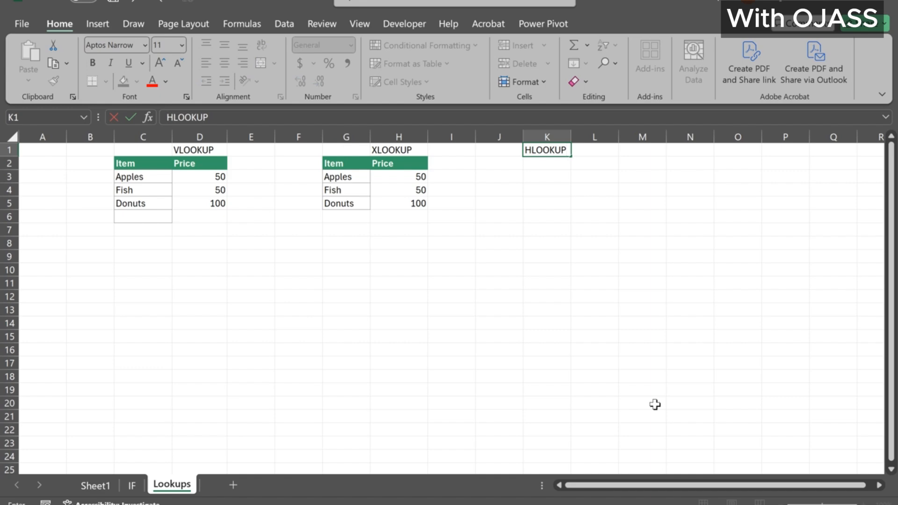
key("Return")
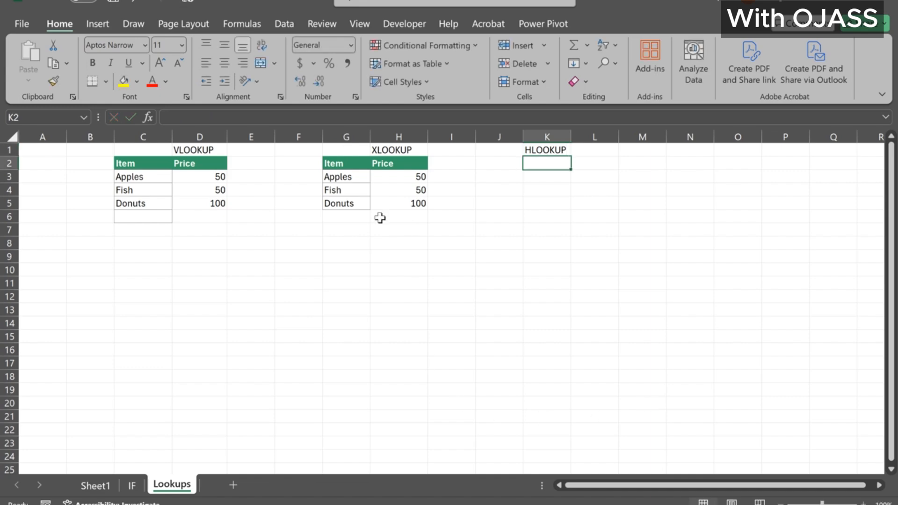
Step: Copy the XLOOKUP table G2:H5 to K2 under the HLOOKUP label and clear the copied prices in L3:L5
left_click_drag(335, 167, 405, 204)
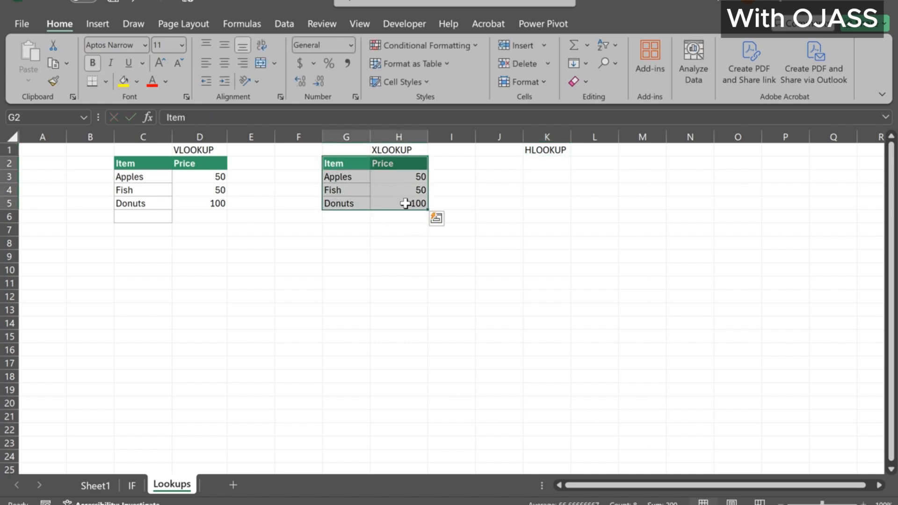
key("ctrl+c")
left_click(437, 218)
left_click(537, 166)
key("ctrl+v")
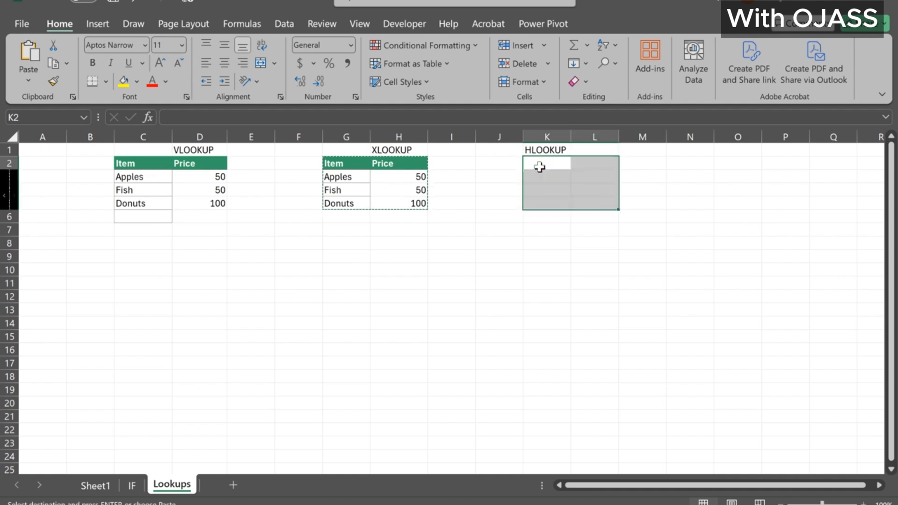
left_click_drag(595, 176, 608, 202)
key("Delete")
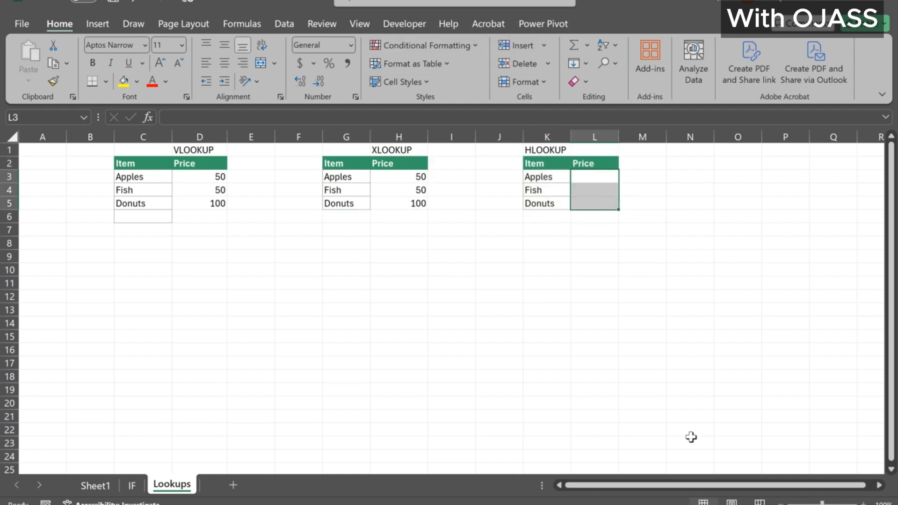
left_click(602, 345)
Step: On Sheet1, copy the item table C2:E15 and paste it transposed starting at C20
left_click(95, 486)
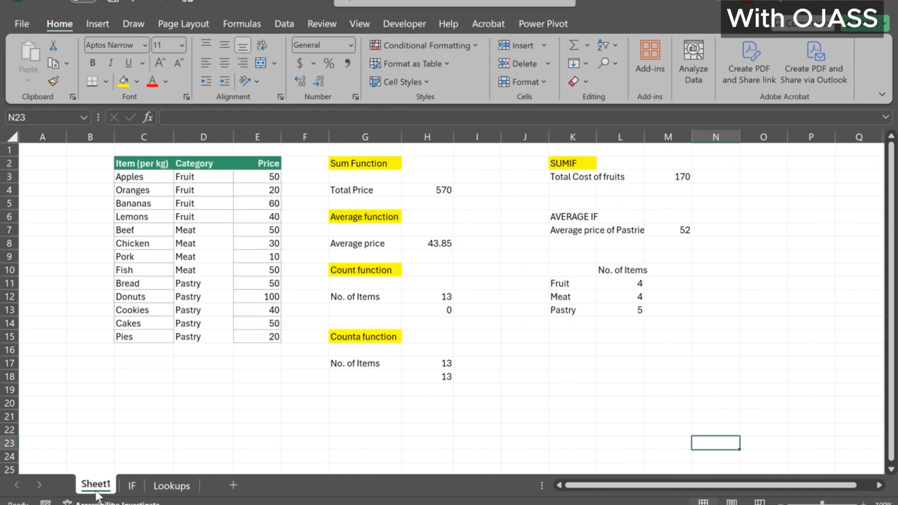
left_click(125, 166)
left_click_drag(126, 166, 272, 336)
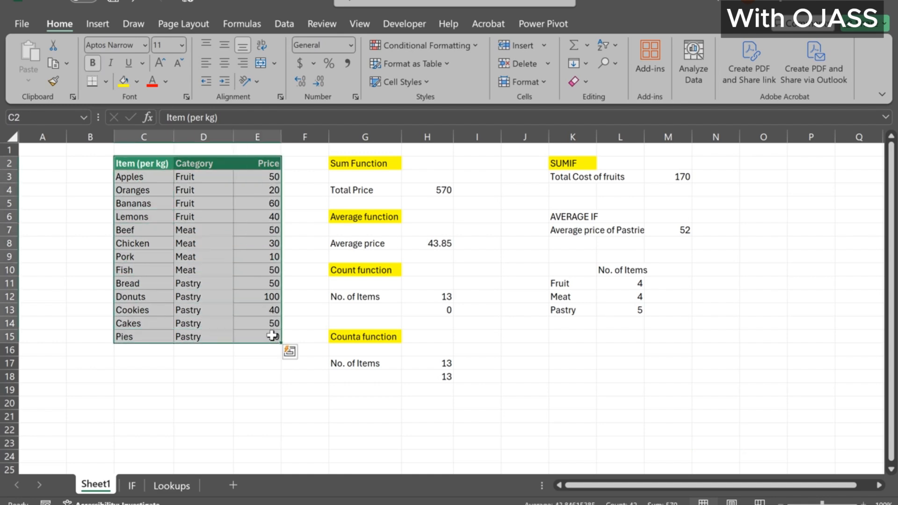
key("ctrl+c")
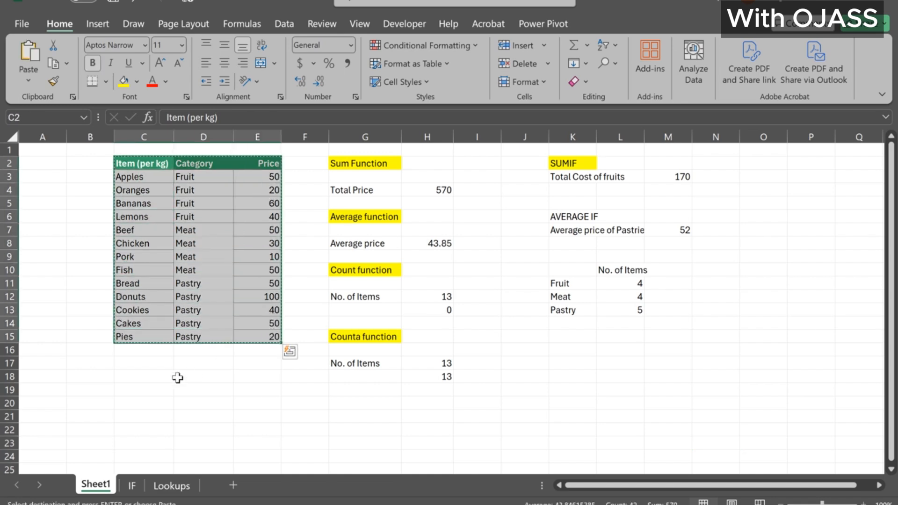
left_click(140, 402)
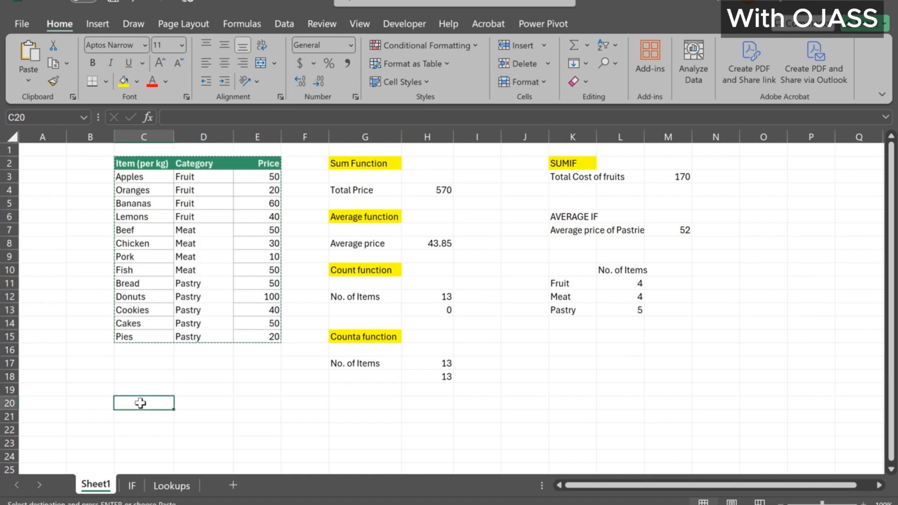
right_click(140, 403)
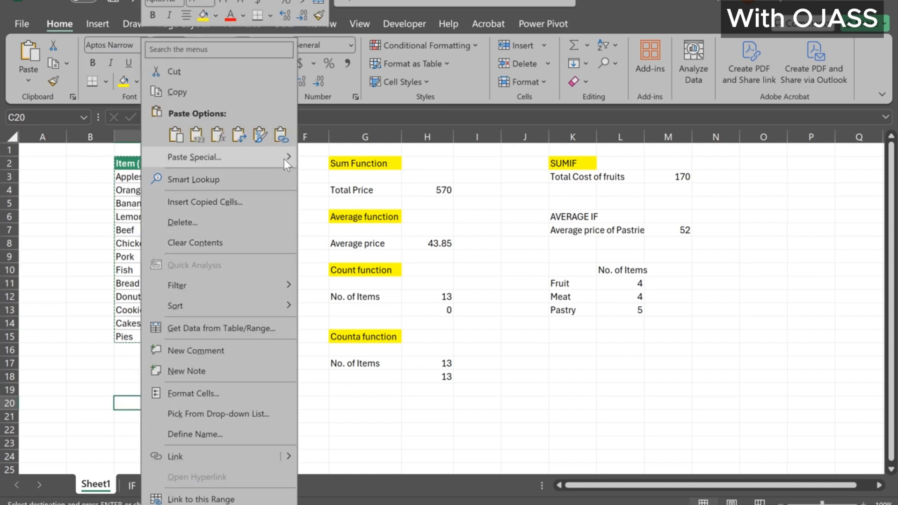
mouse_move(284, 158)
left_click(338, 309)
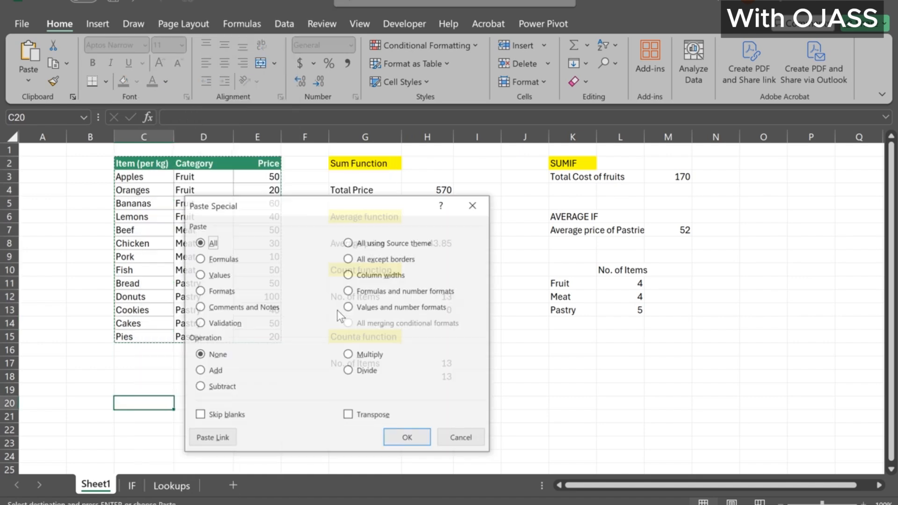
left_click(348, 415)
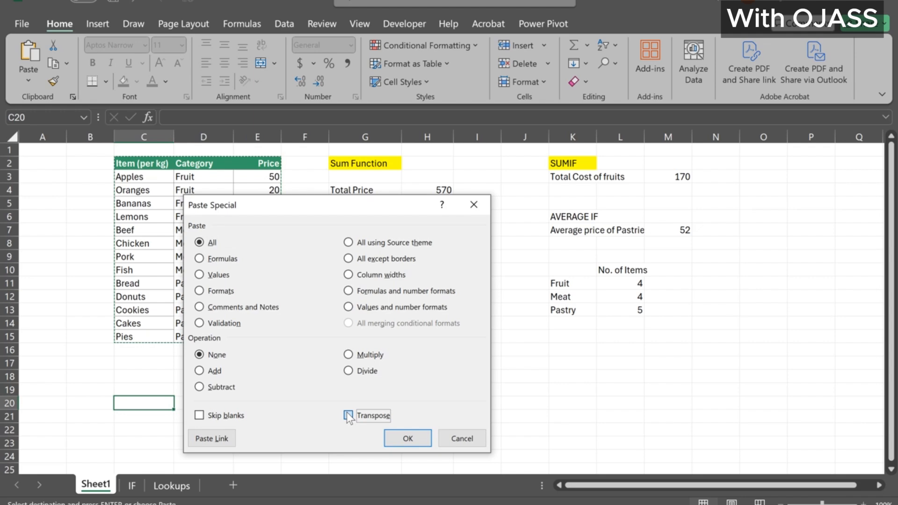
left_click(407, 437)
left_click(258, 443)
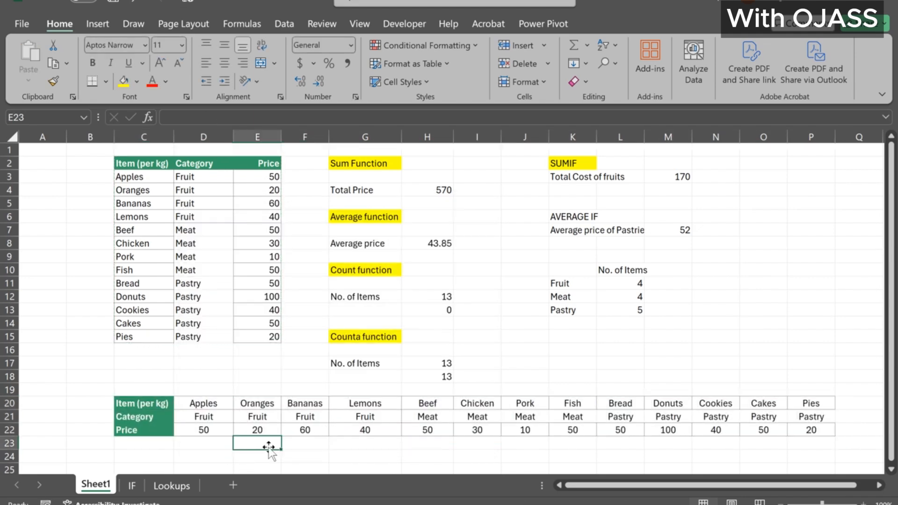
Step: In L3 of the Lookups sheet, begin an HLOOKUP formula with the Apples cell K3 as the lookup value
left_click(171, 486)
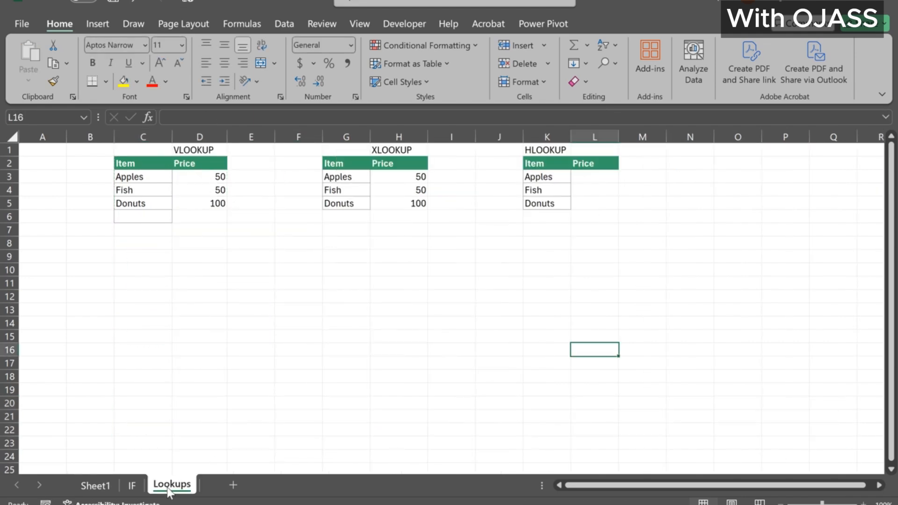
left_click(587, 178)
type("=")
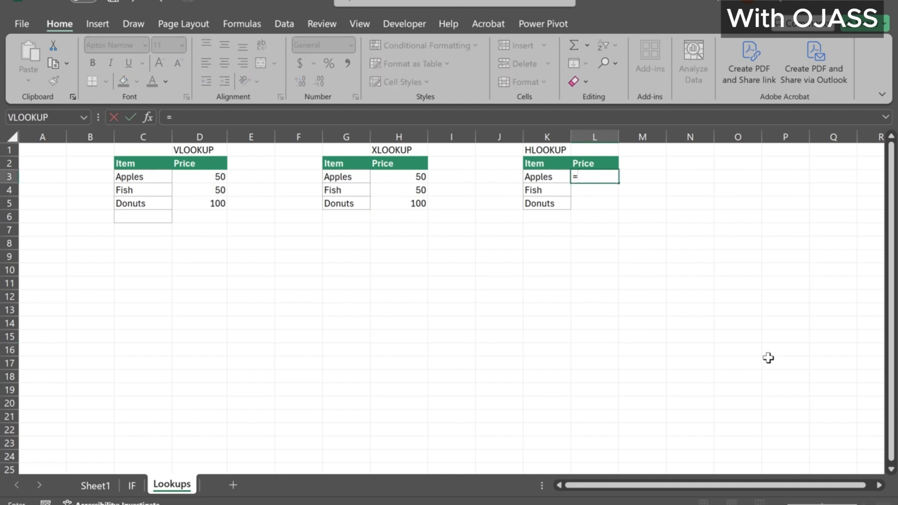
type("hloo")
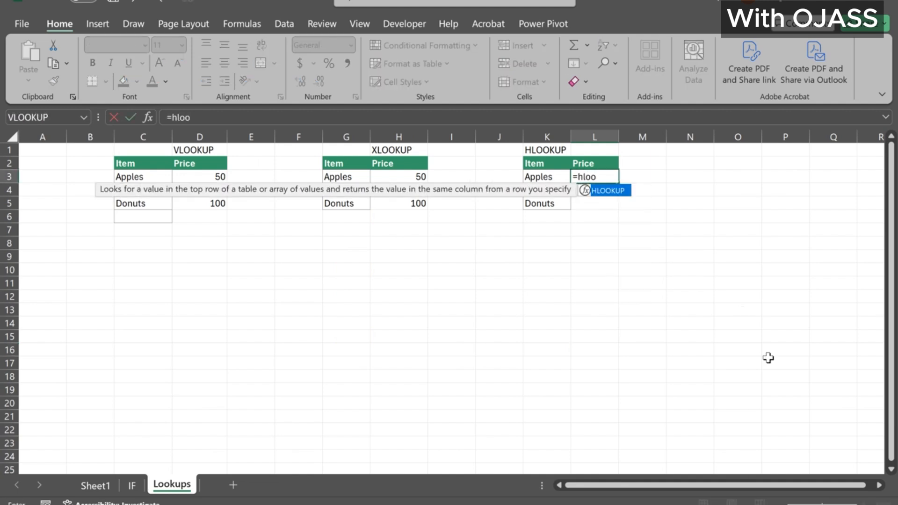
key("Tab")
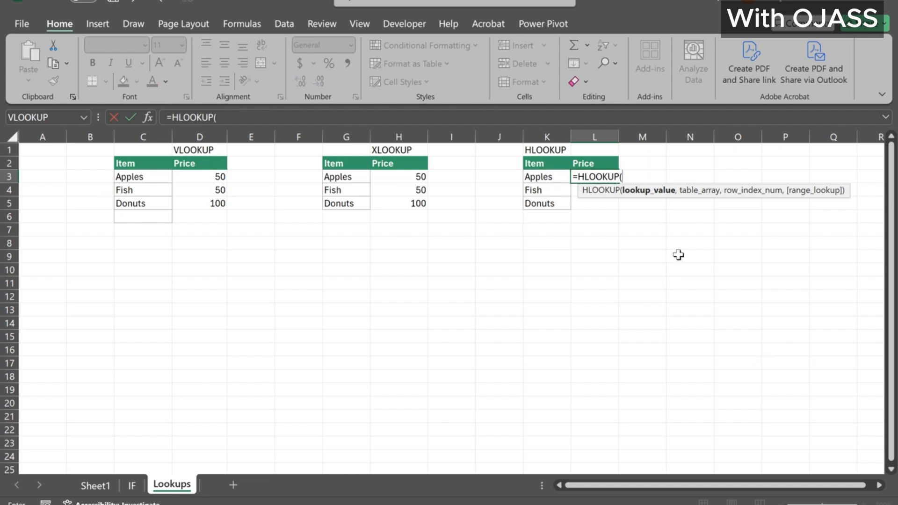
left_click(534, 177)
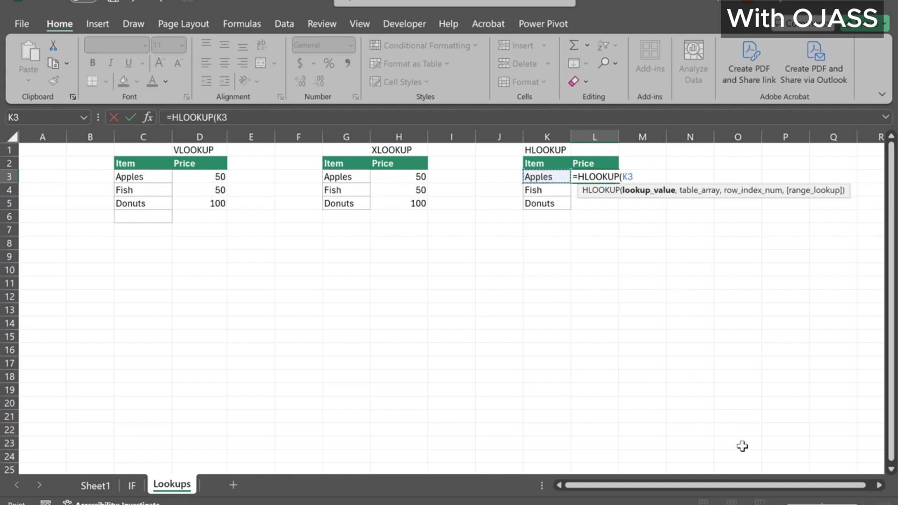
type(",")
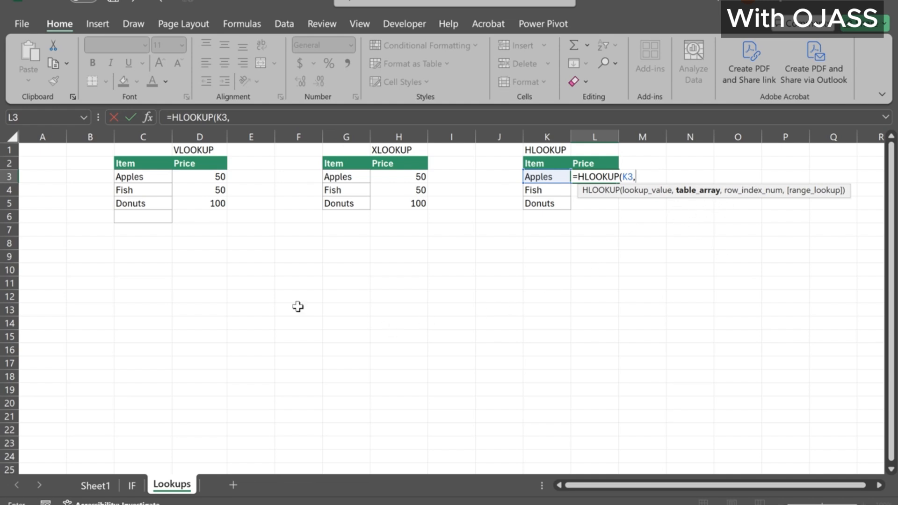
Step: Add the transposed table as the HLOOKUP's table array with absolute references, Sheet1!$C$20:$P$22
left_click(95, 489)
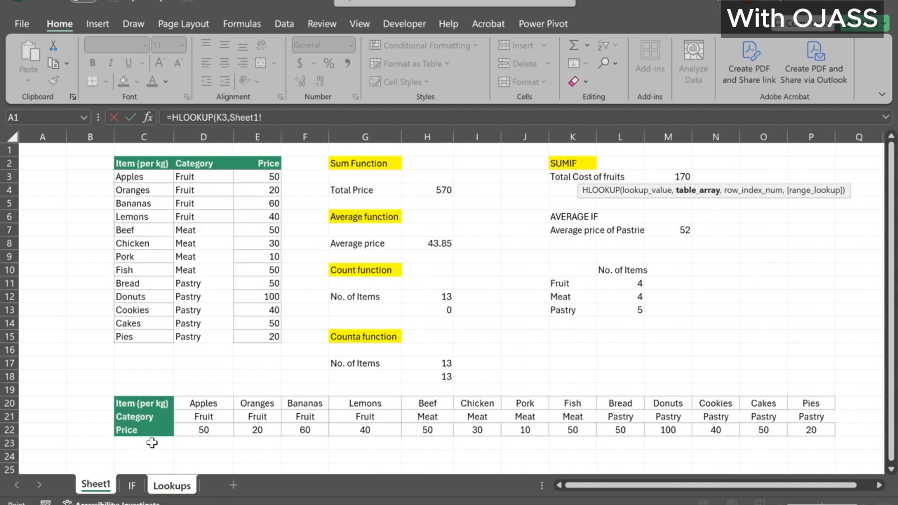
left_click(145, 404)
left_click_drag(145, 403, 813, 435)
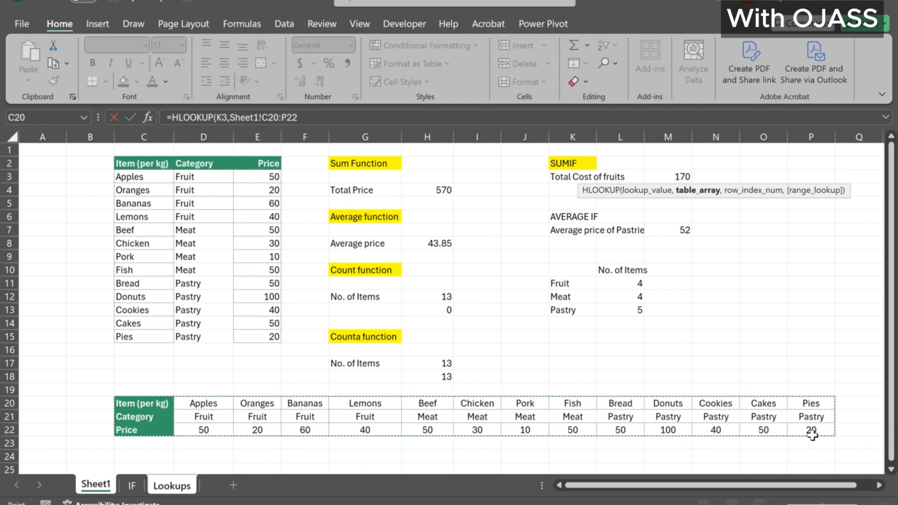
key("F4")
type(",")
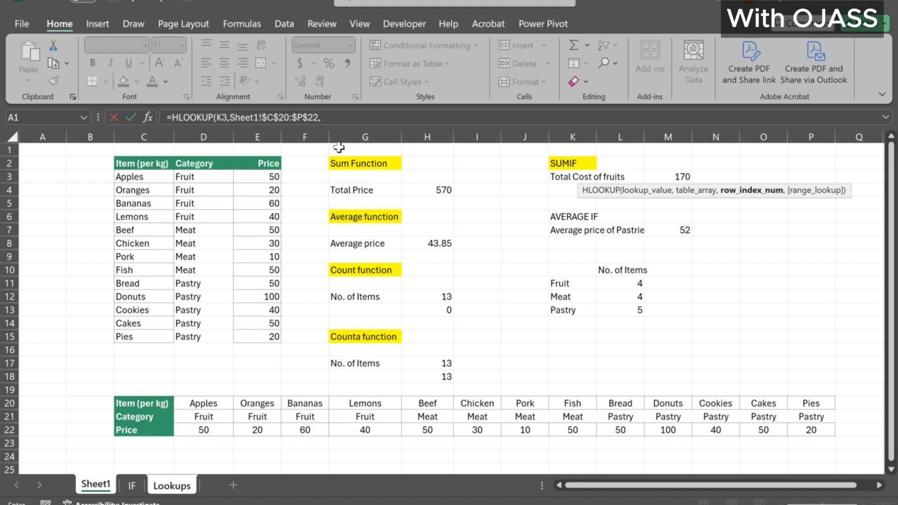
Step: Complete the HLOOKUP formula with row index 3 and an exact match (FALSE), and enter it
left_click(338, 119)
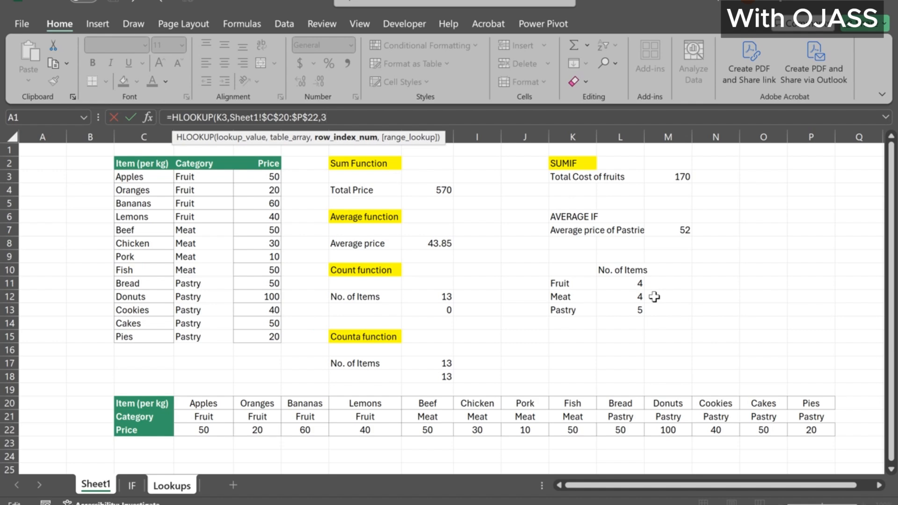
type(",")
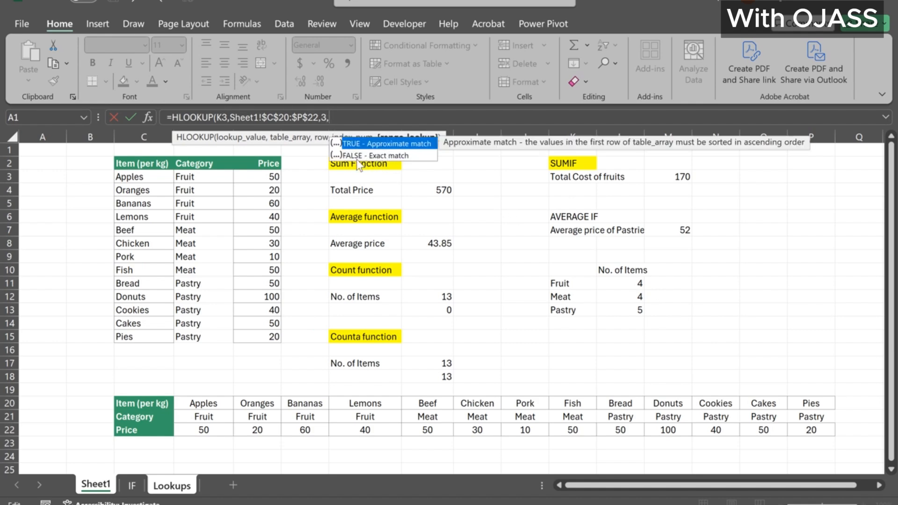
double_click(369, 155)
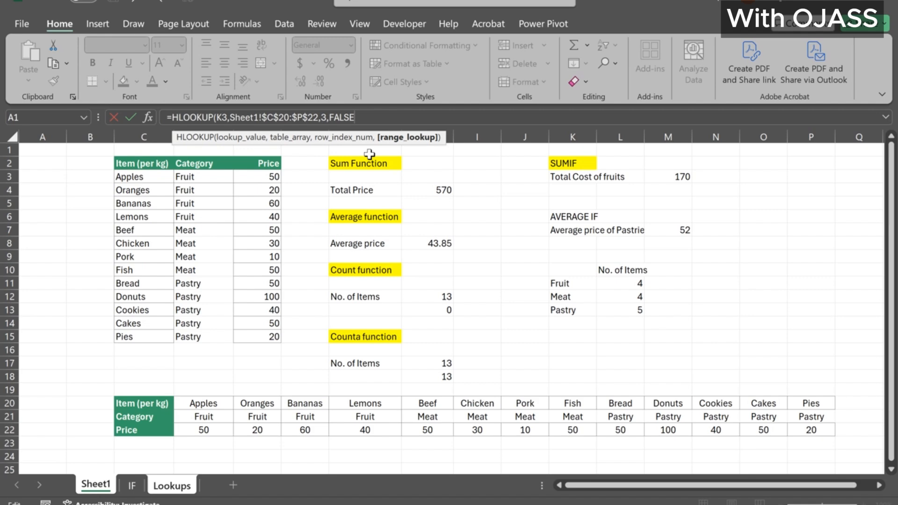
type(")")
key("Return")
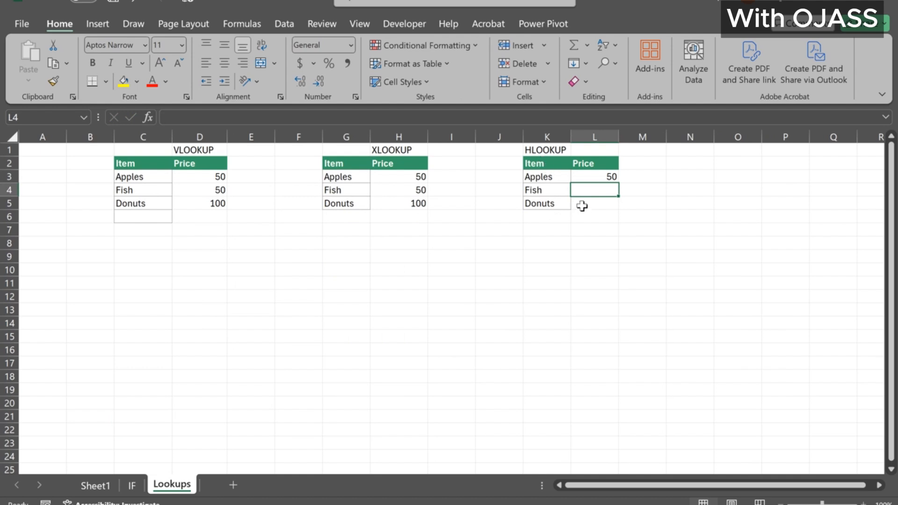
Step: Fill the HLOOKUP formula from L3 down to L5 for the Fish and Donuts prices
left_click(608, 177)
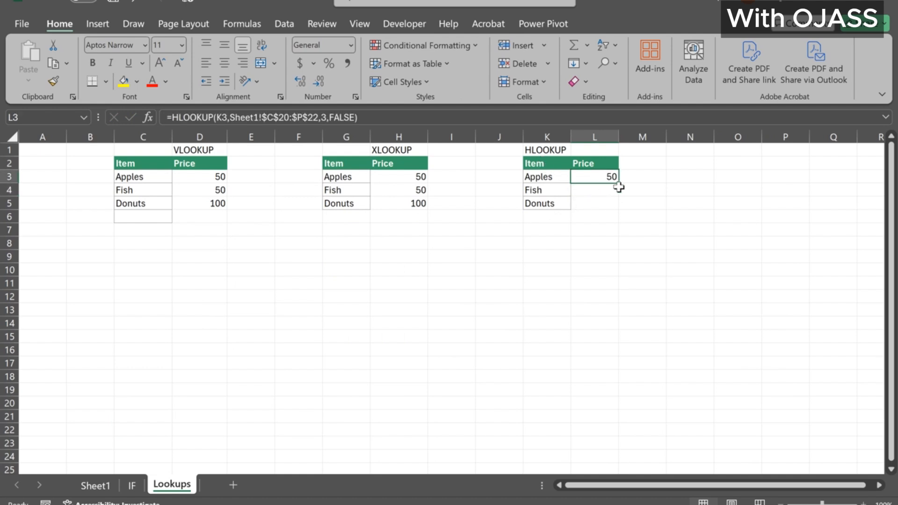
left_click_drag(618, 183, 619, 211)
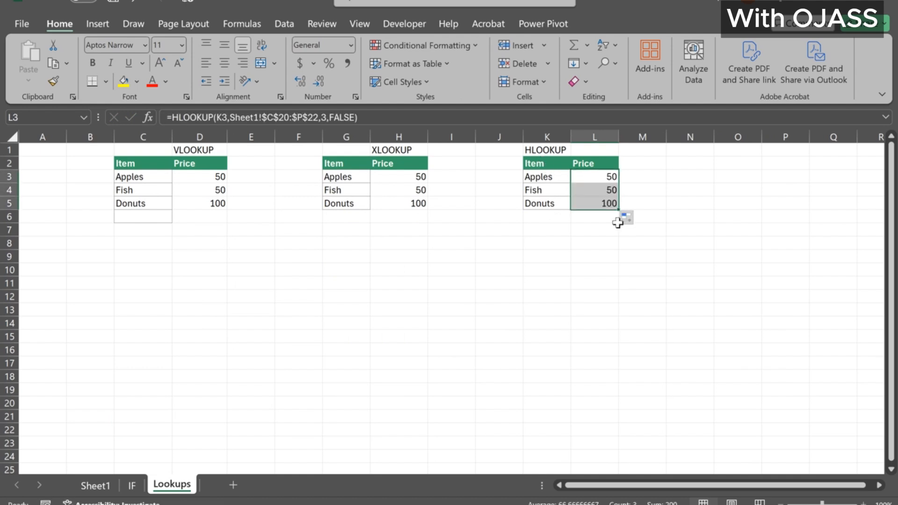
left_click(487, 274)
Step: Clear everything from the XLOOKUP price cells H3:H5 and select H3
left_click_drag(411, 177, 415, 206)
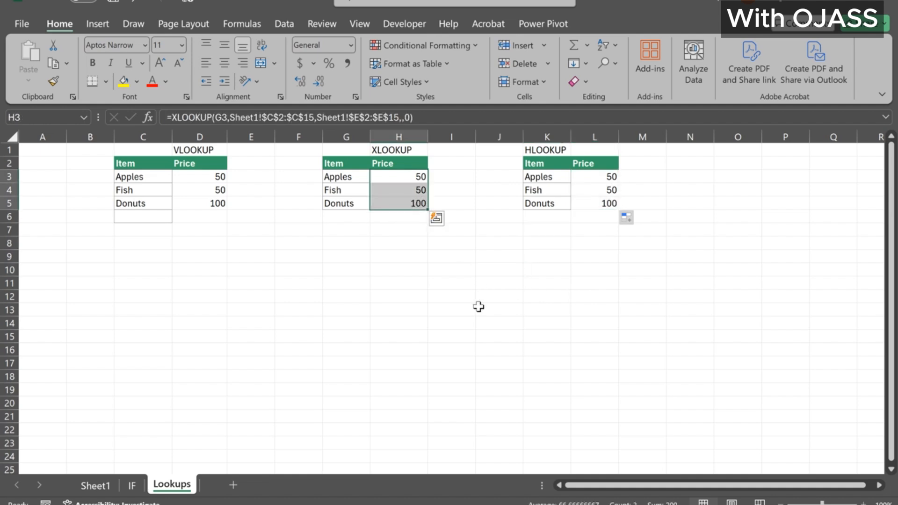
key("alt")
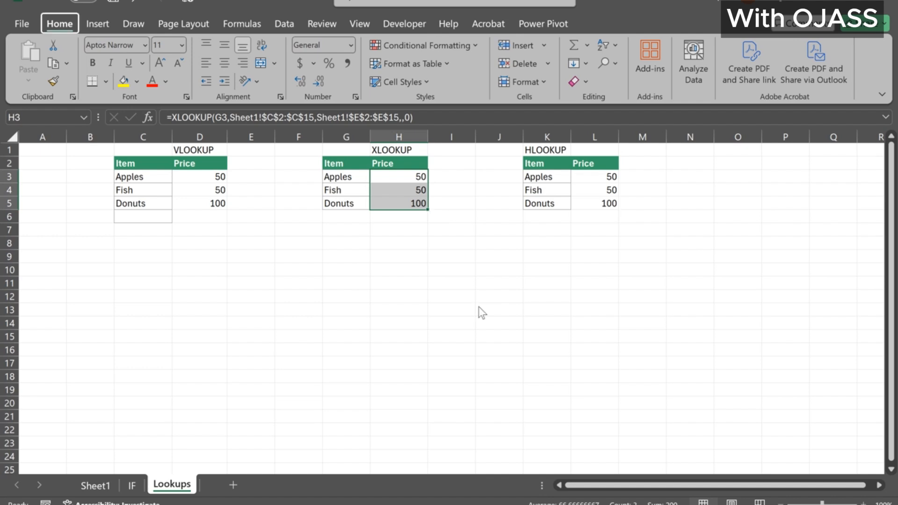
key("e")
key("a")
key("a")
left_click(410, 297)
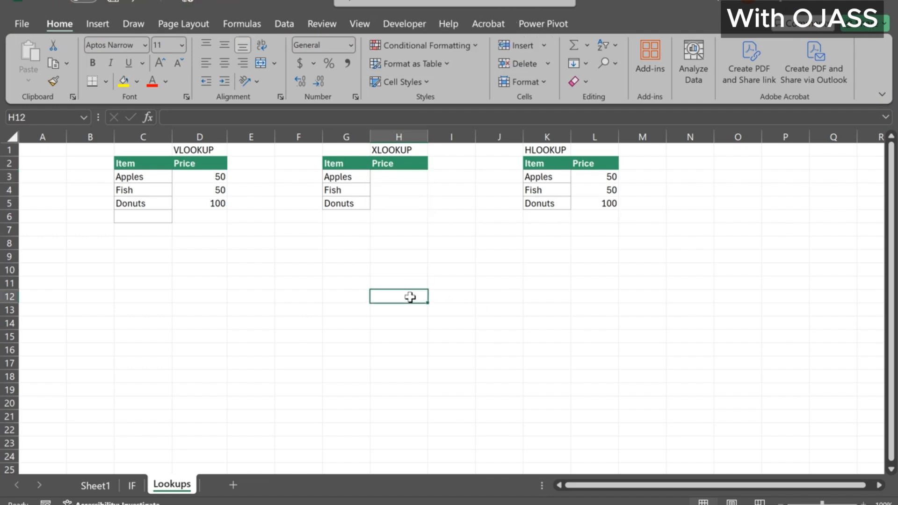
left_click(390, 180)
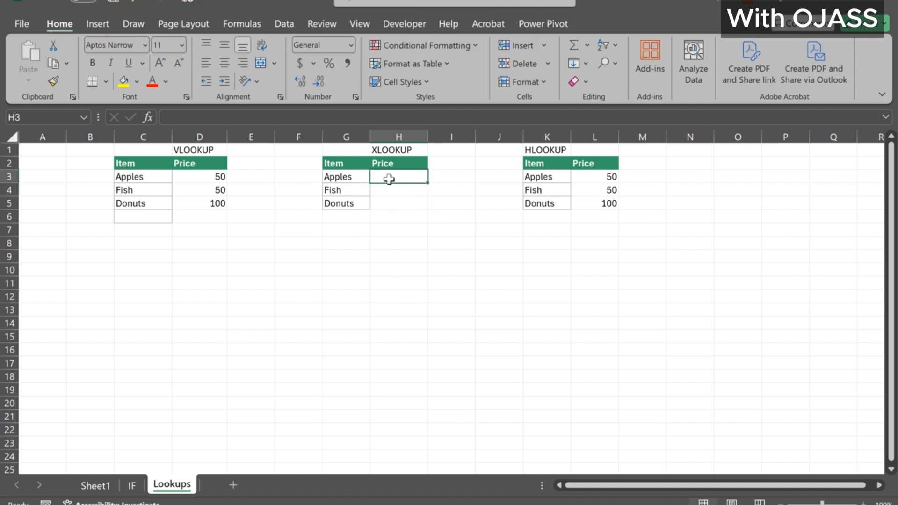